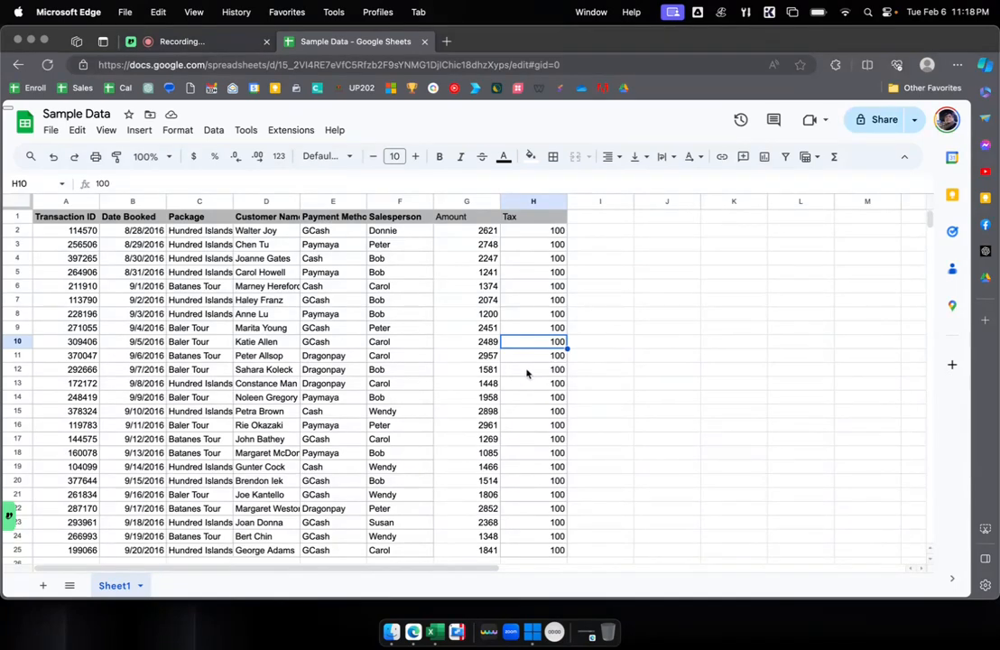
# Switch to Excel, close the workbook behind ExcelSource, and place the ExcelSource window below the first rows of the Google Sheets data.
pyautogui.click(437, 632)
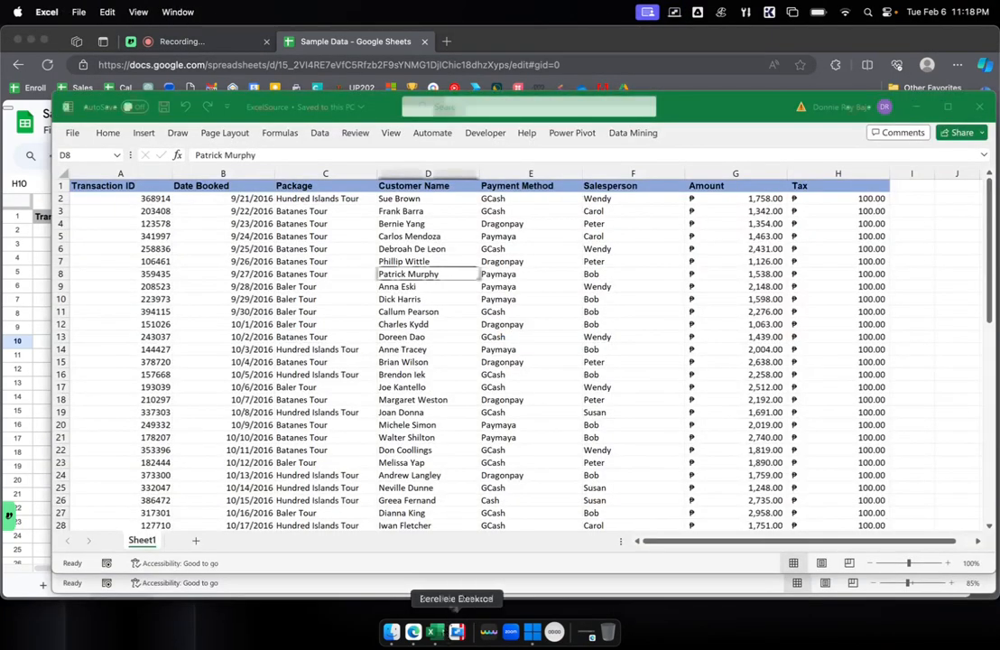
pyautogui.moveTo(705, 109); pyautogui.dragTo(713, 192)
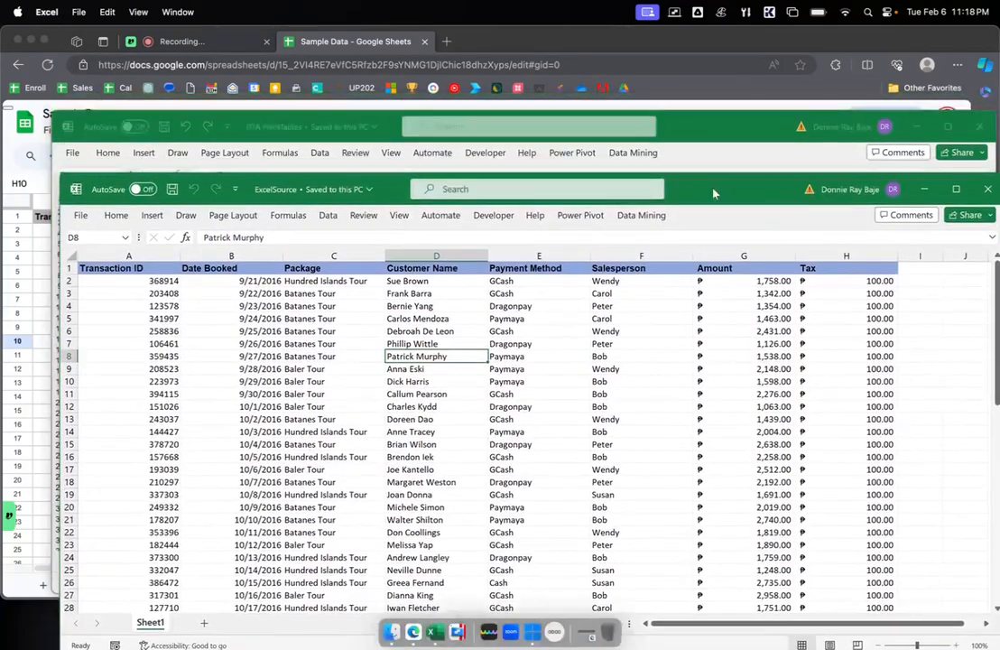
pyautogui.click(977, 126)
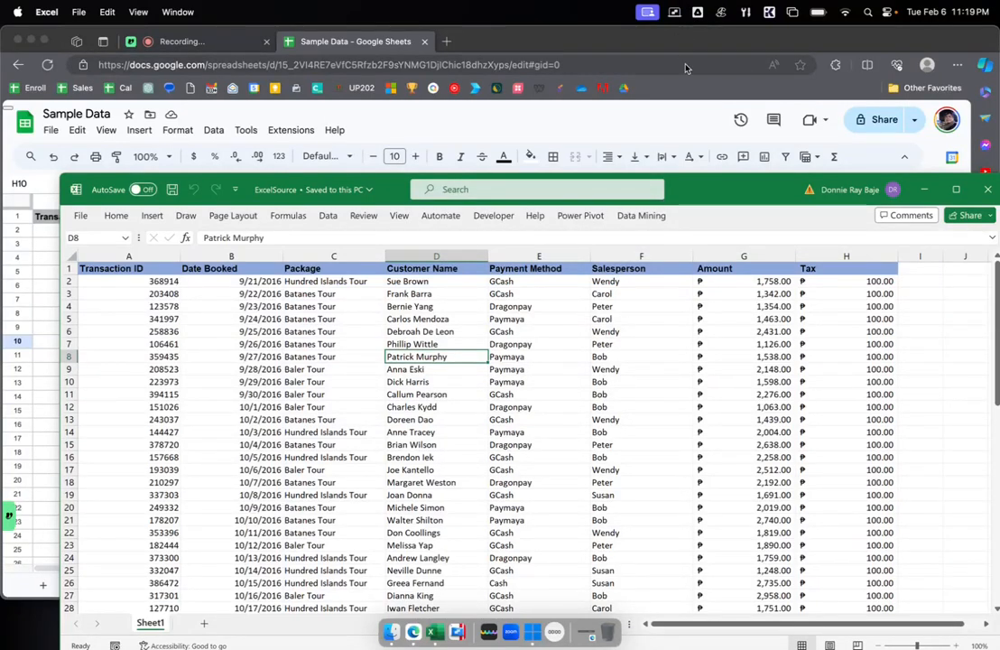
pyautogui.moveTo(718, 188); pyautogui.dragTo(707, 313)
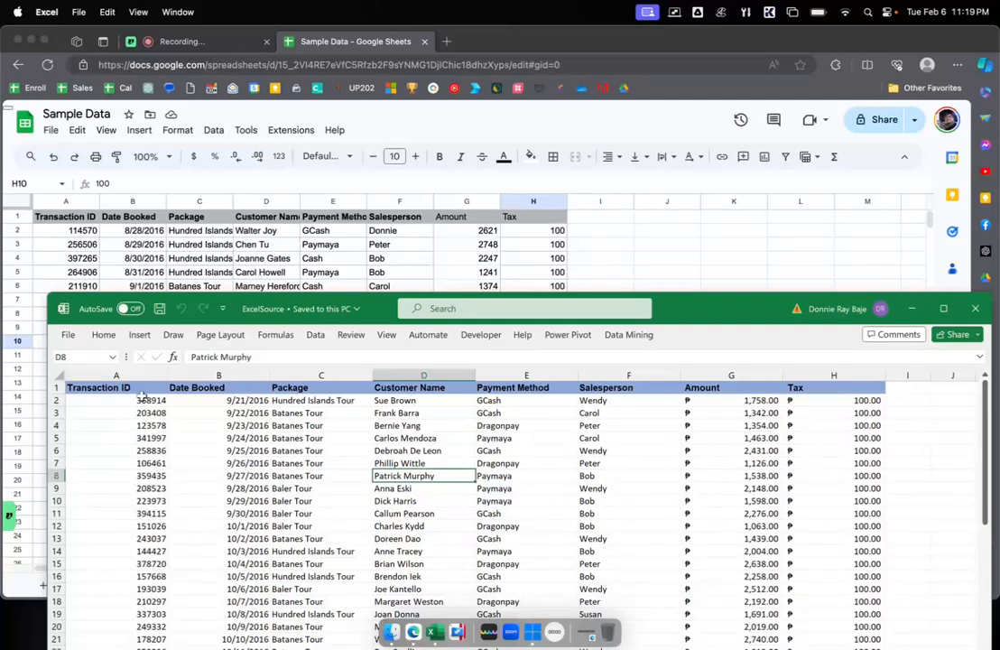
# Select the Transaction ID header cell A1 in ExcelSource and in the Google Sheets Sample Data.
pyautogui.hotkey('ctrl', 'Home')
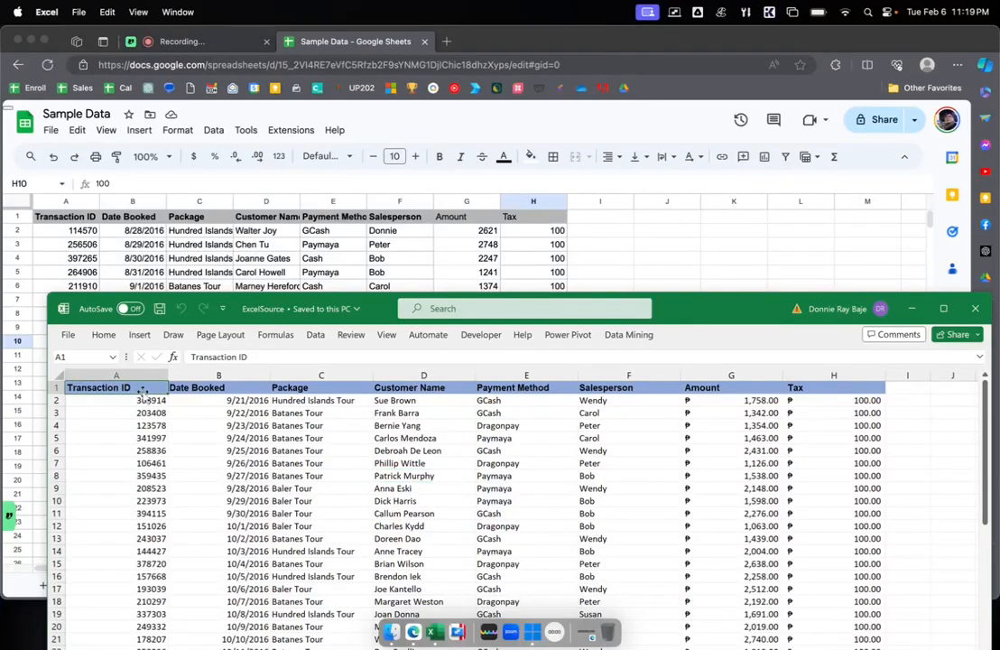
pyautogui.click(87, 208)
pyautogui.click(87, 218)
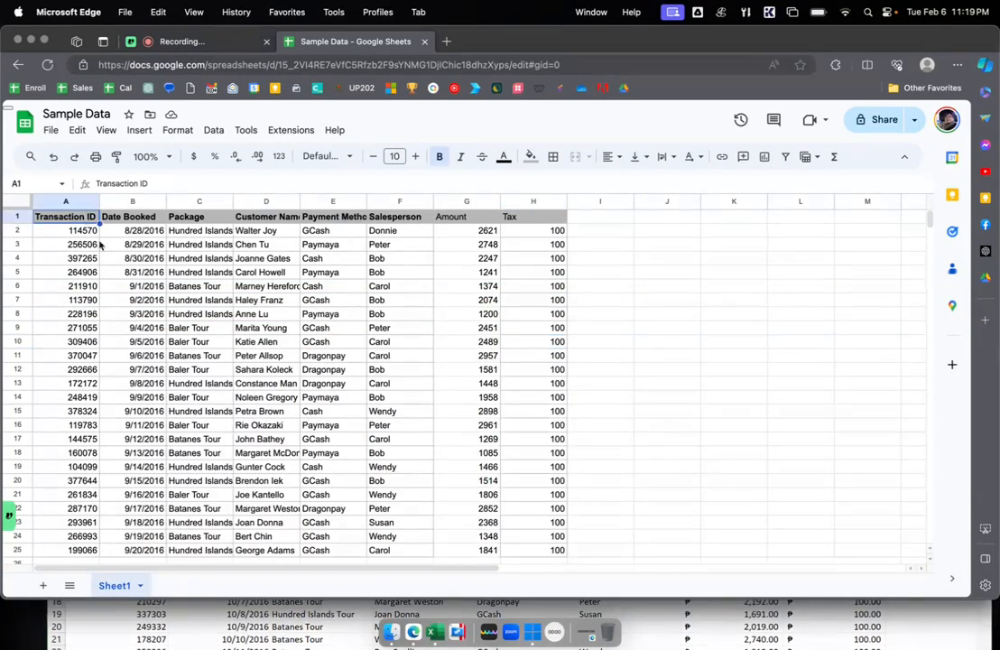
# Return to Excel, create a blank workbook, and place its window below the first rows of ExcelSource.
pyautogui.click(264, 623)
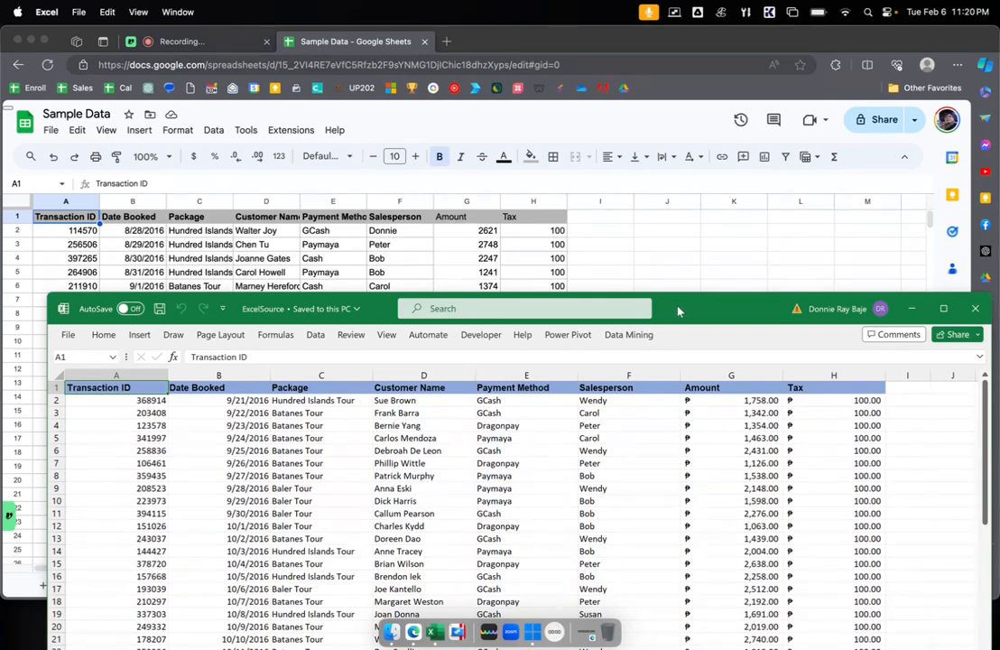
pyautogui.moveTo(677, 311); pyautogui.dragTo(683, 158)
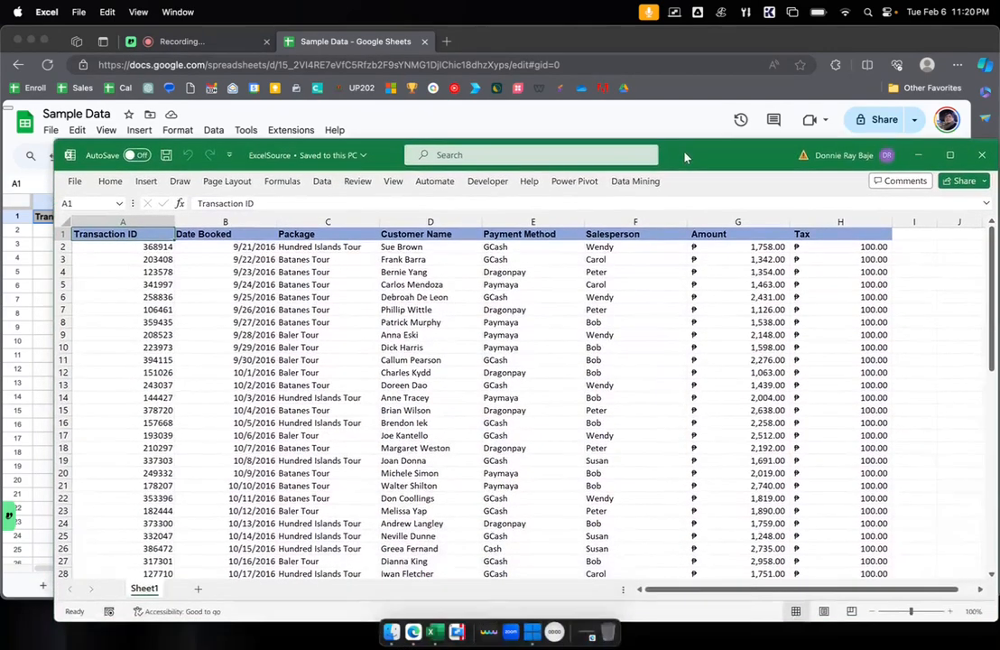
pyautogui.click(75, 180)
pyautogui.click(192, 278)
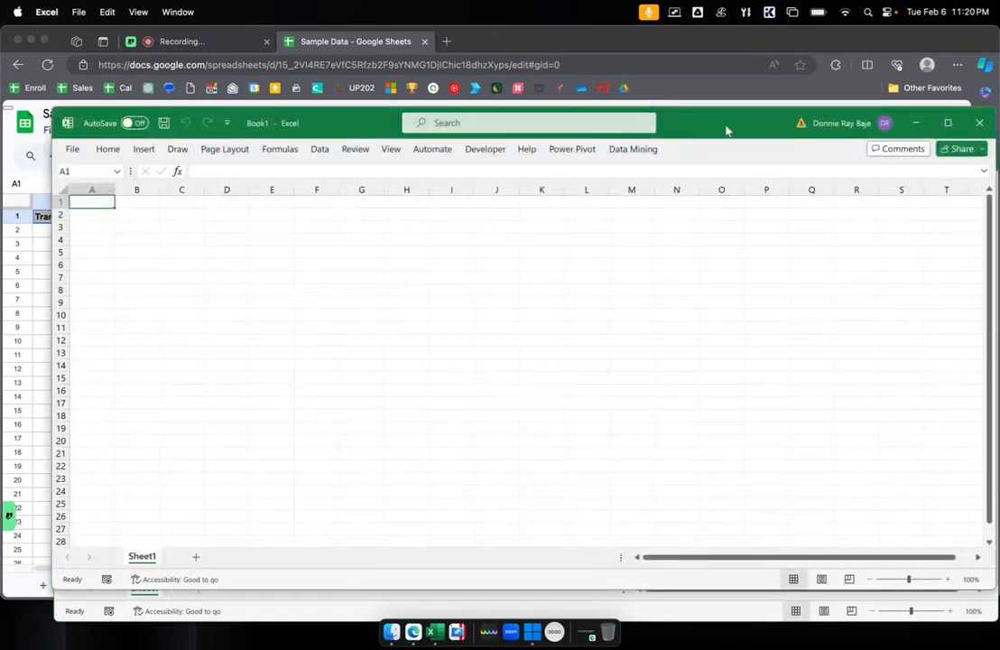
pyautogui.moveTo(726, 130); pyautogui.dragTo(764, 305)
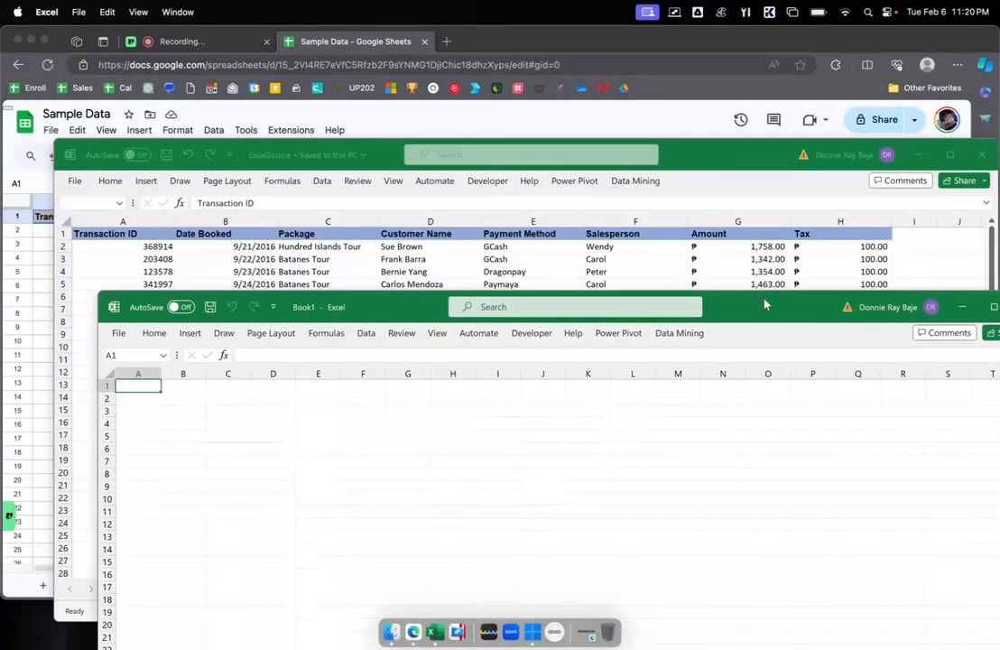
pyautogui.click(361, 246)
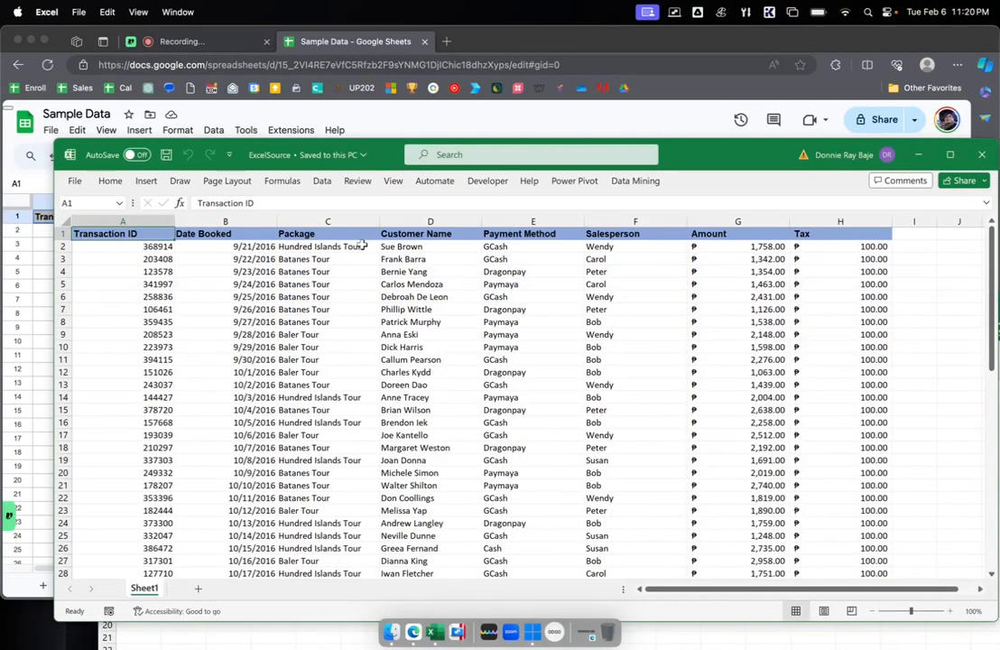
pyautogui.click(298, 629)
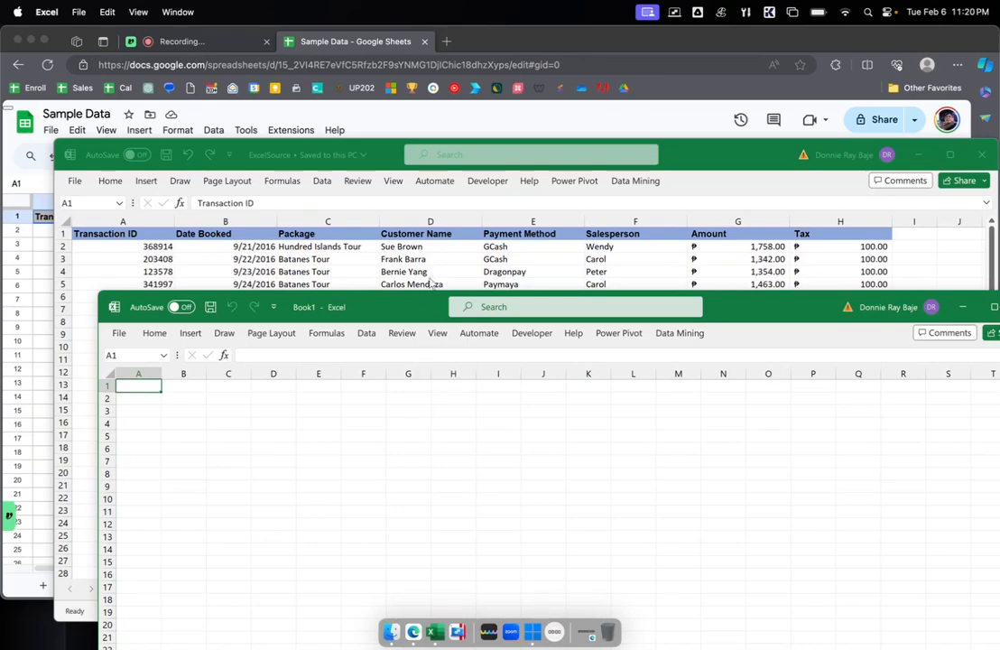
pyautogui.click(465, 244)
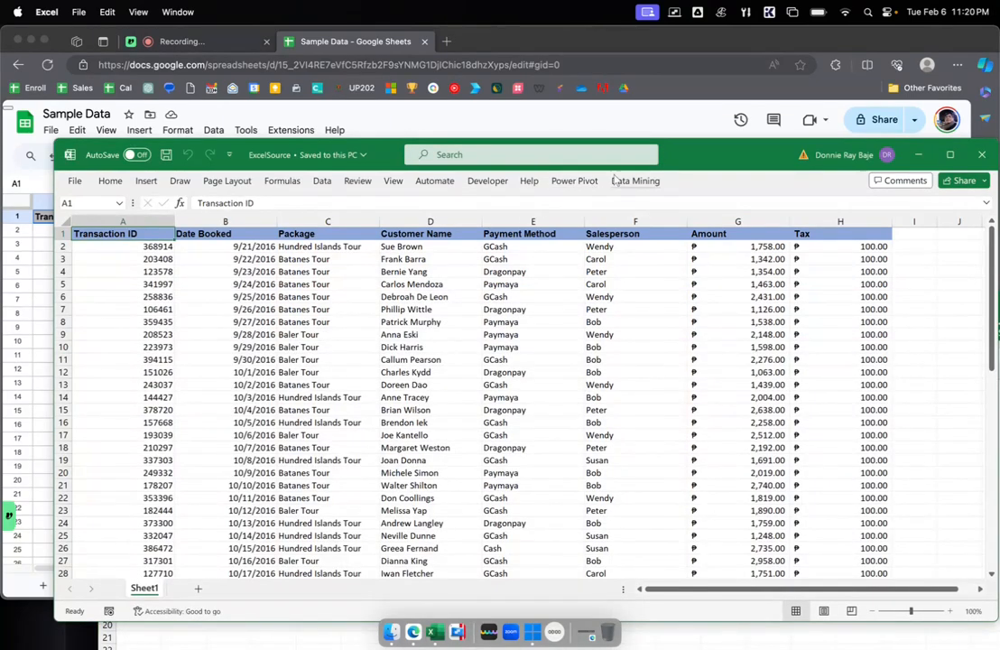
pyautogui.moveTo(693, 158); pyautogui.dragTo(672, 149)
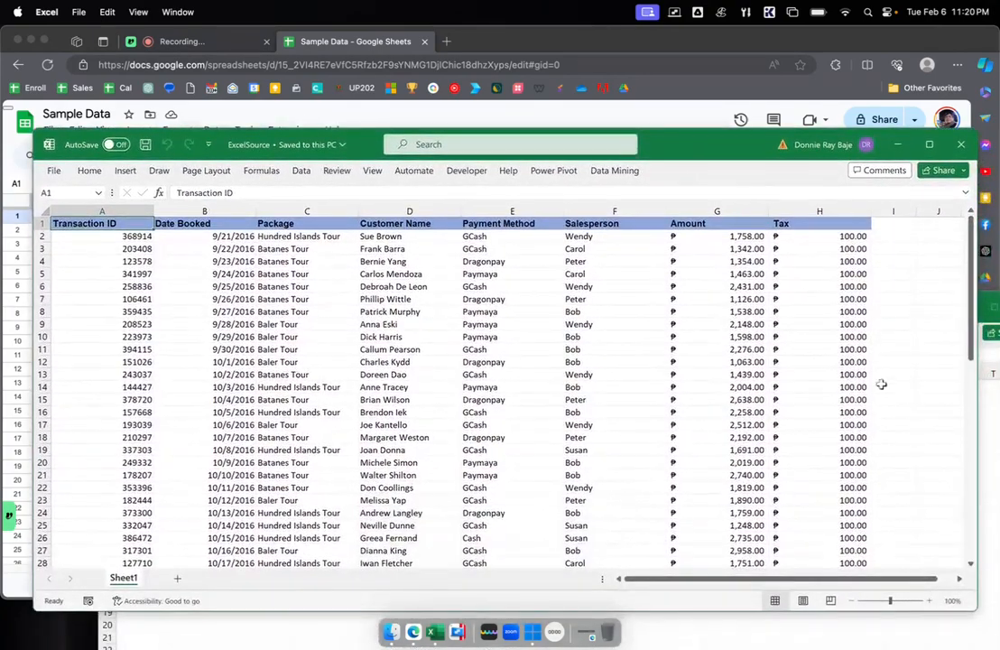
# Minimize the ExcelSource workbook and move the blank Book1 window up over the Google Sheets data.
pyautogui.click(995, 437)
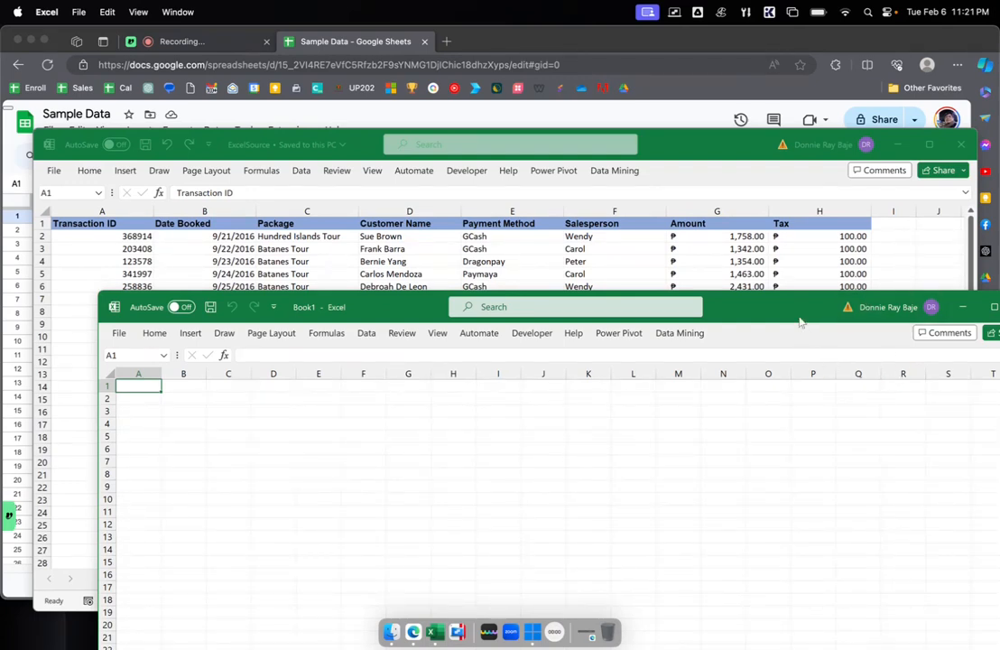
pyautogui.click(897, 145)
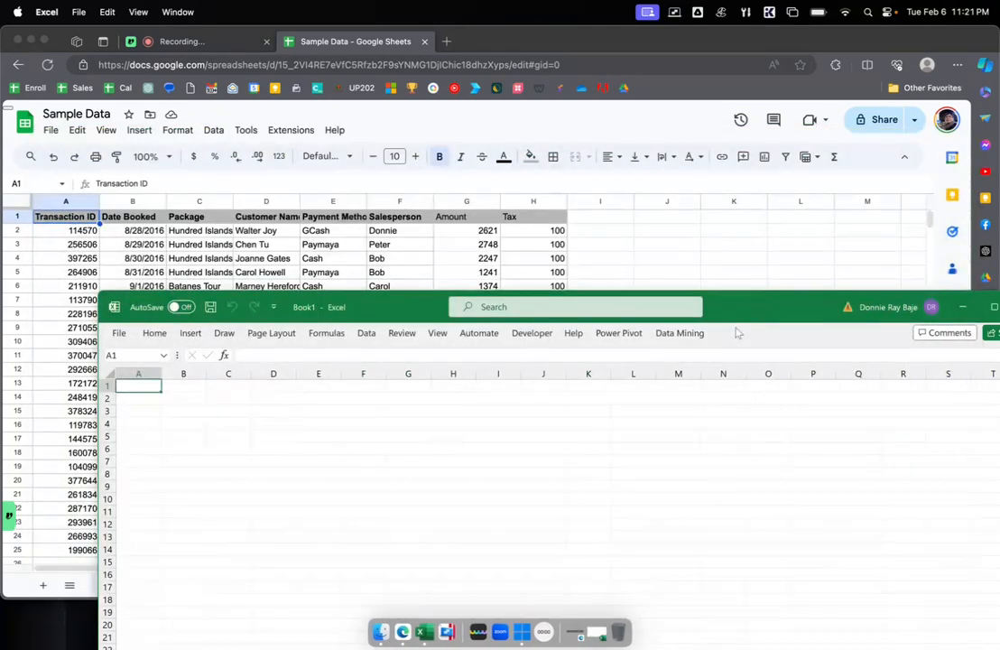
pyautogui.moveTo(748, 303); pyautogui.dragTo(715, 252)
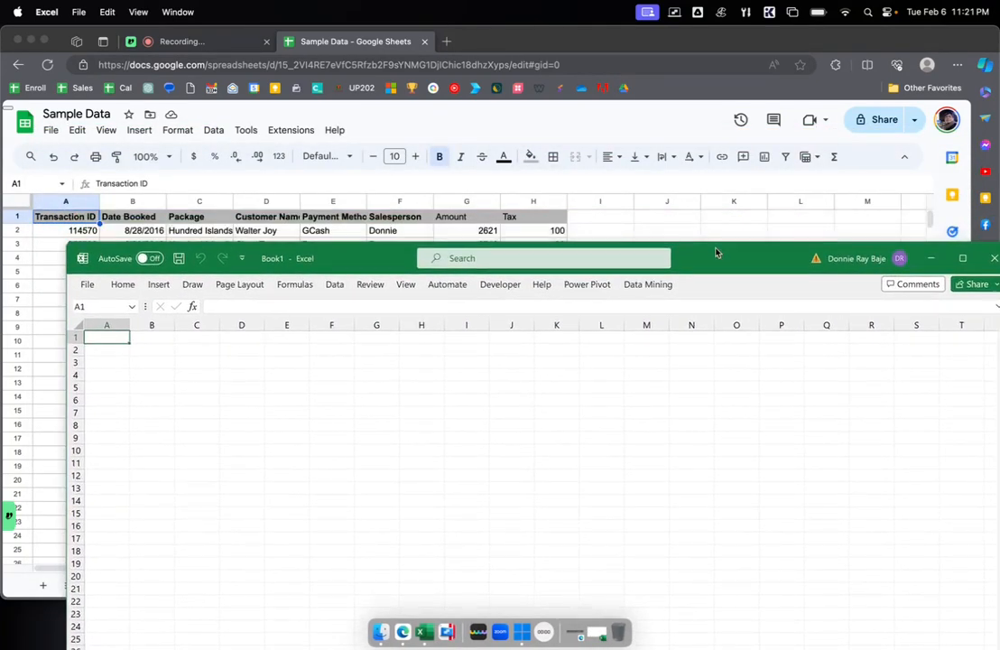
pyautogui.click(336, 285)
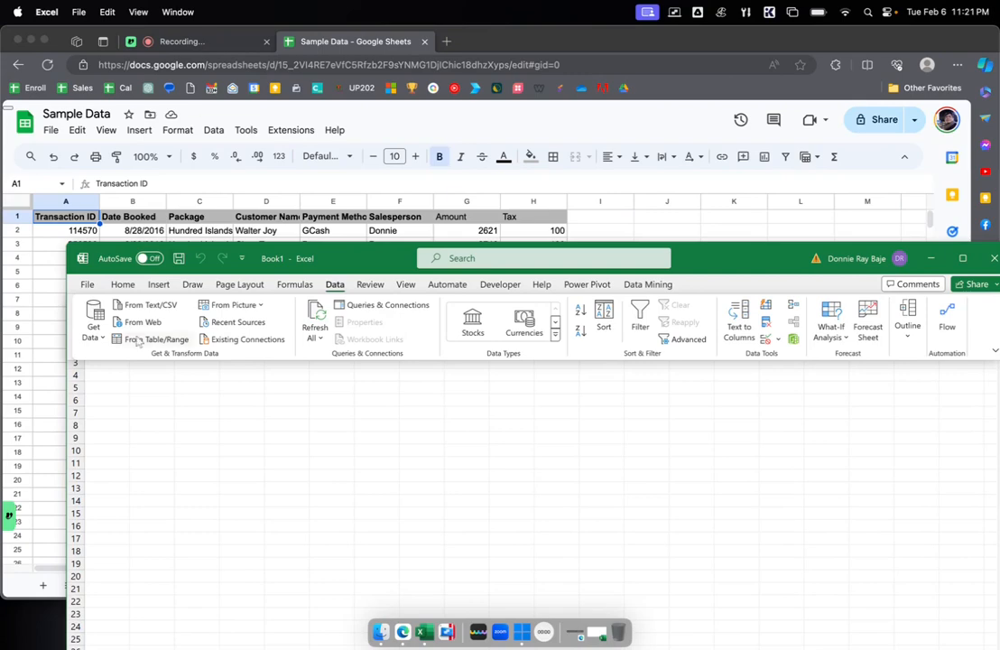
pyautogui.click(213, 47)
pyautogui.click(323, 48)
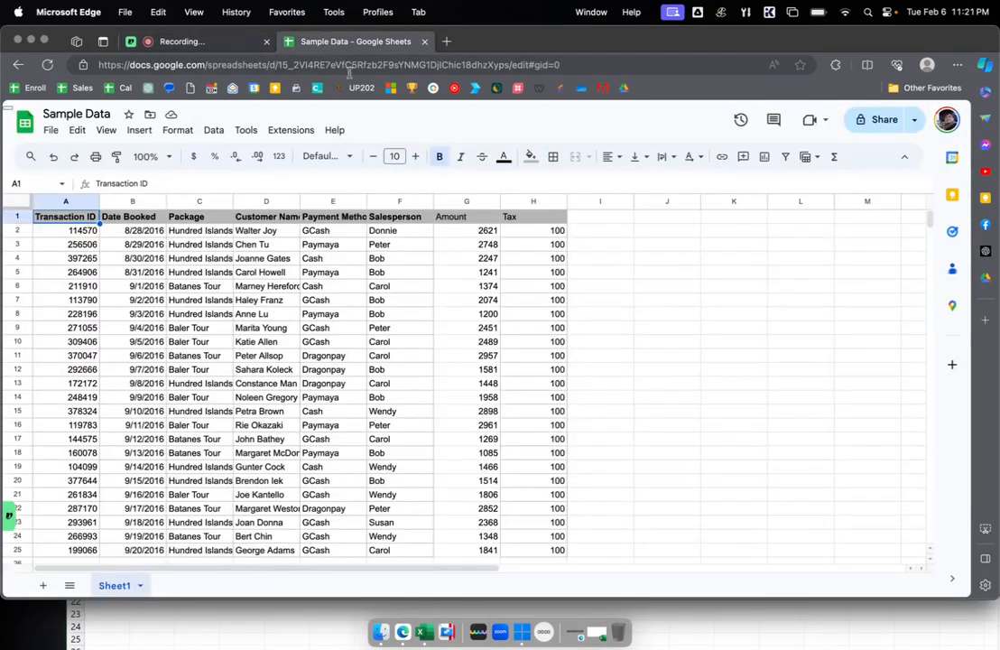
pyautogui.click(709, 633)
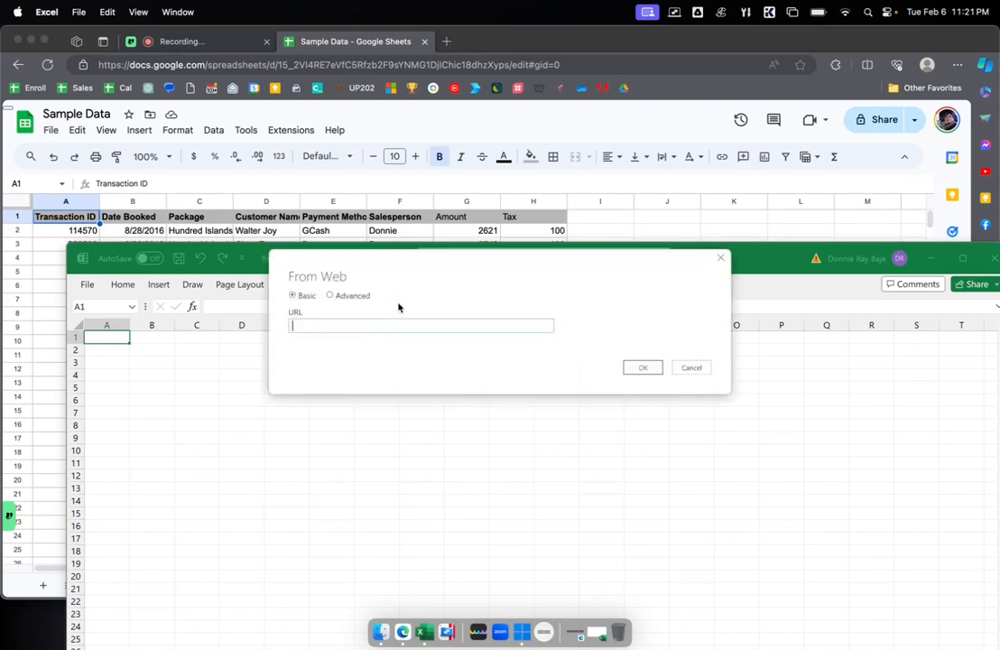
pyautogui.click(702, 368)
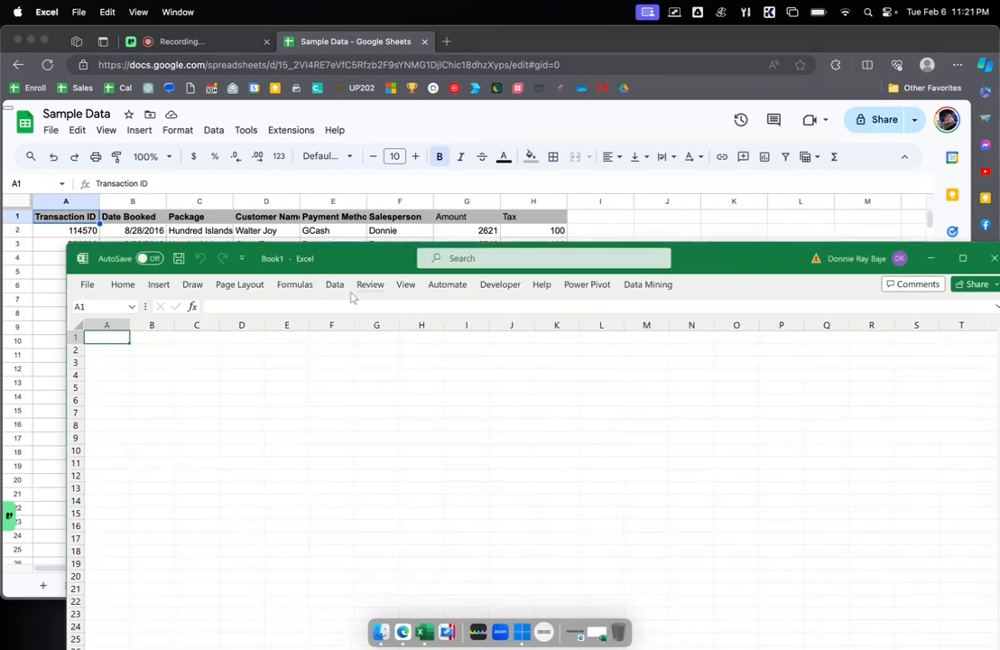
# Examine the data sources Excel can import from, including From Web among the other sources, and its URL dialog.
pyautogui.click(340, 289)
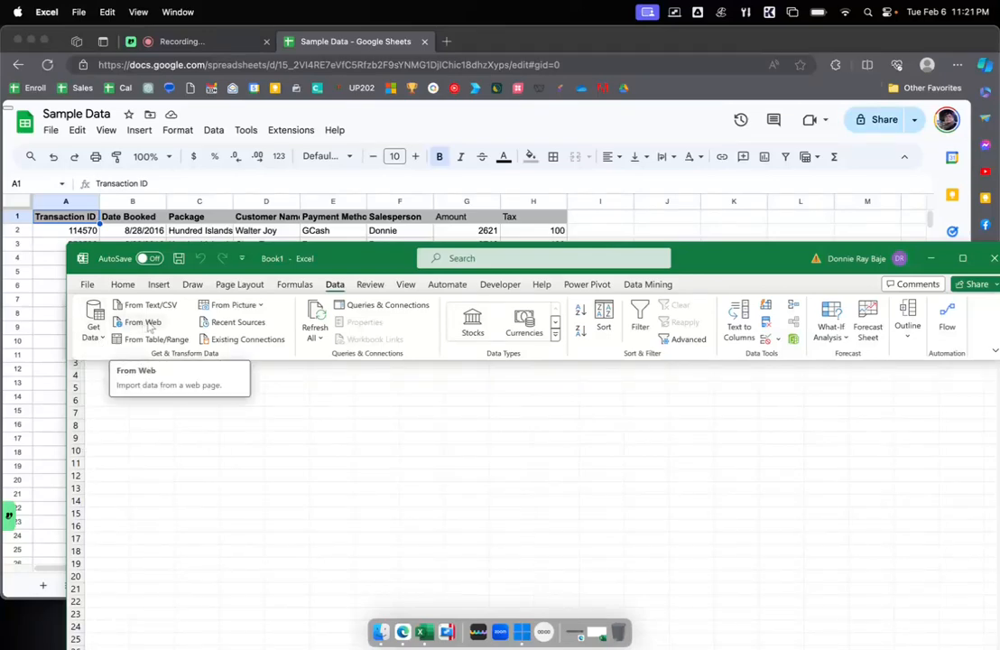
pyautogui.click(94, 334)
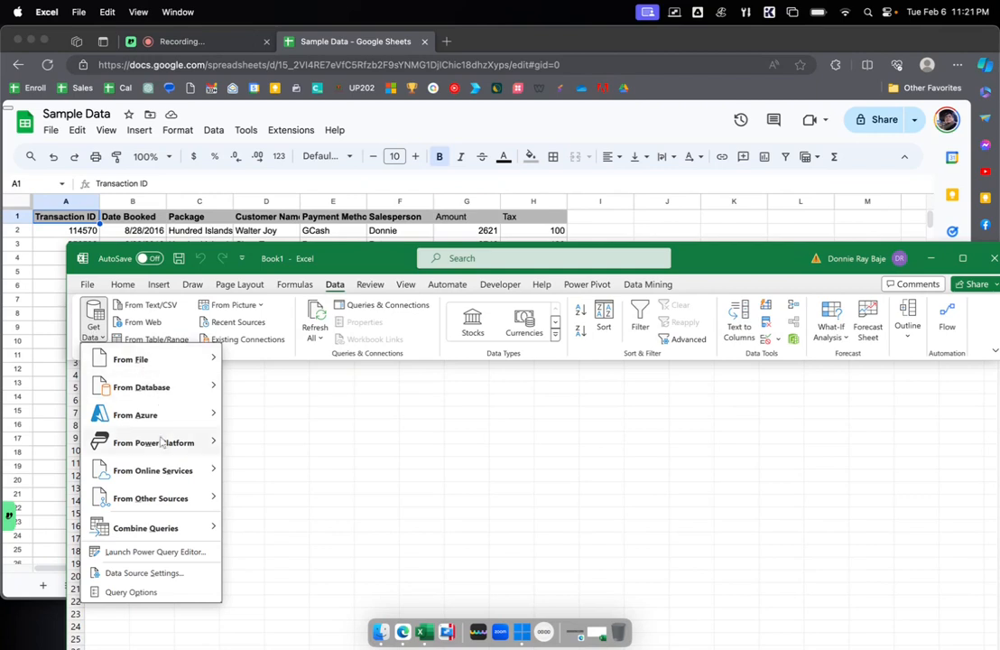
pyautogui.moveTo(149, 499)
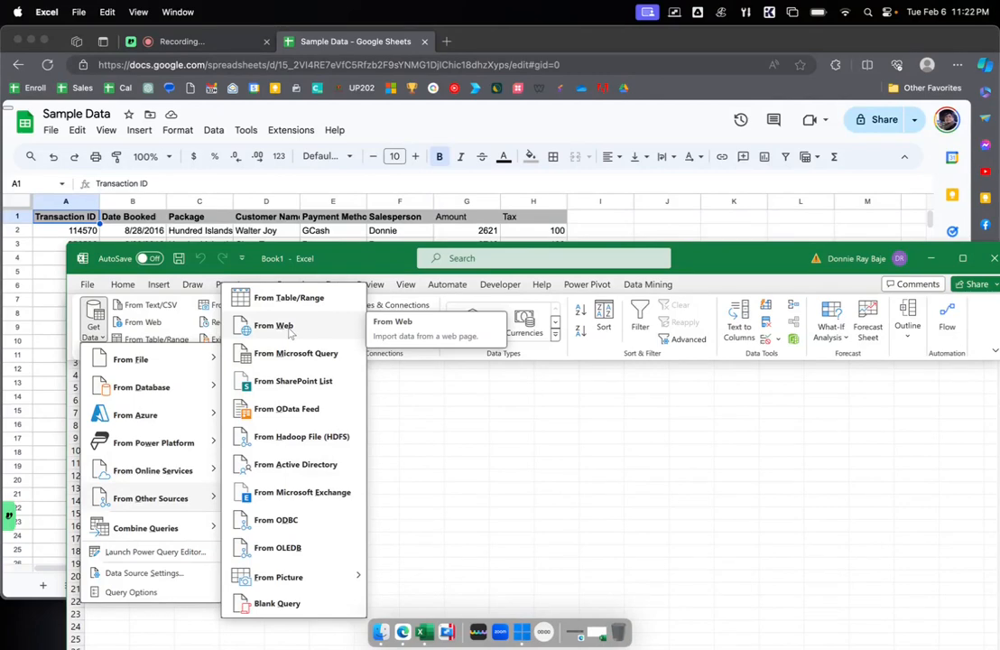
pyautogui.click(102, 337)
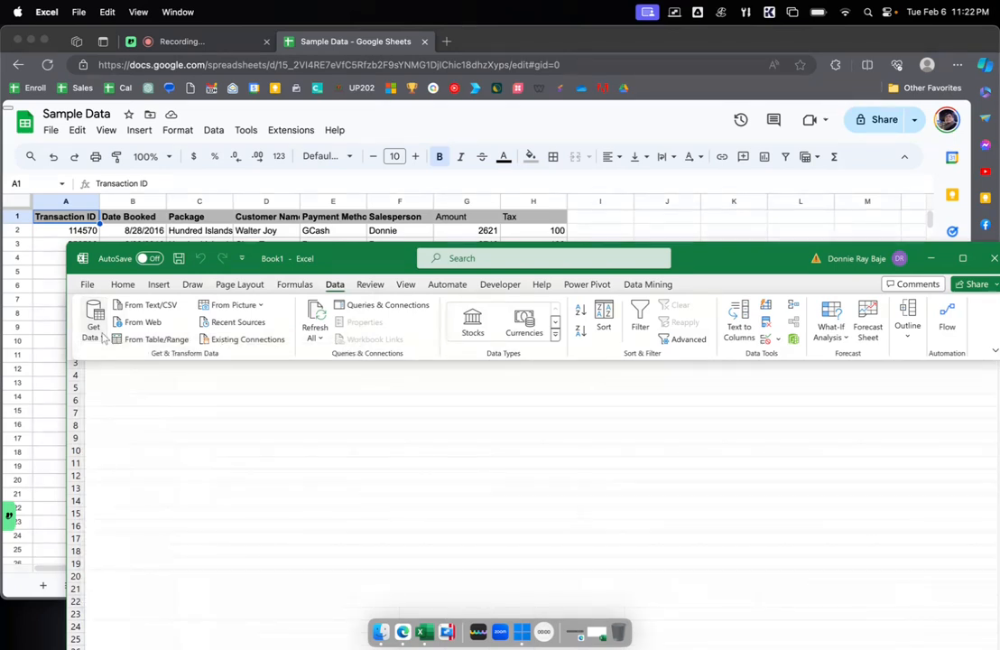
pyautogui.click(101, 336)
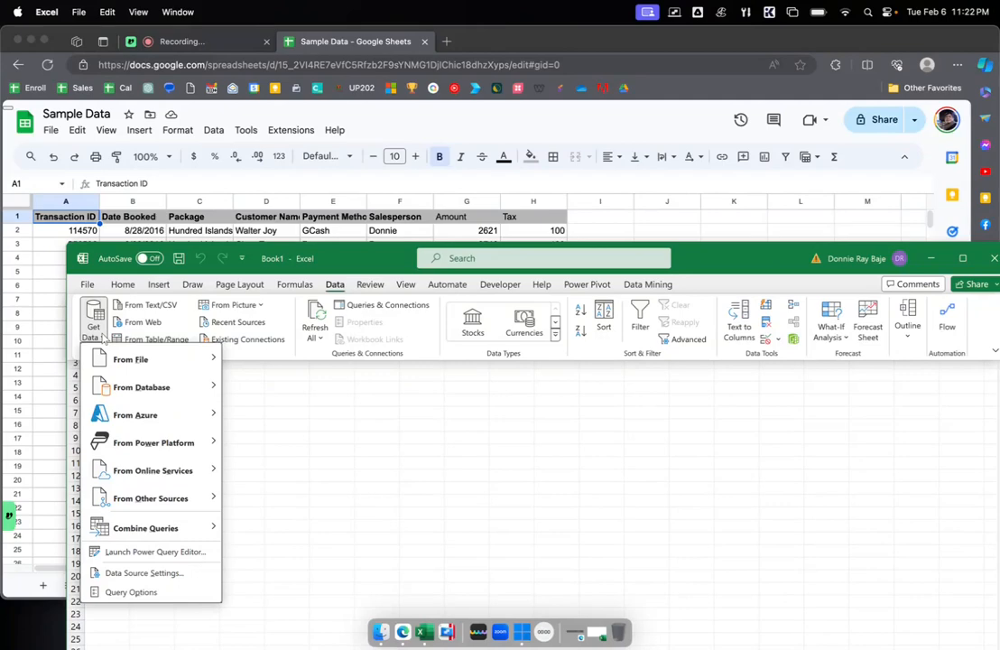
pyautogui.click(102, 336)
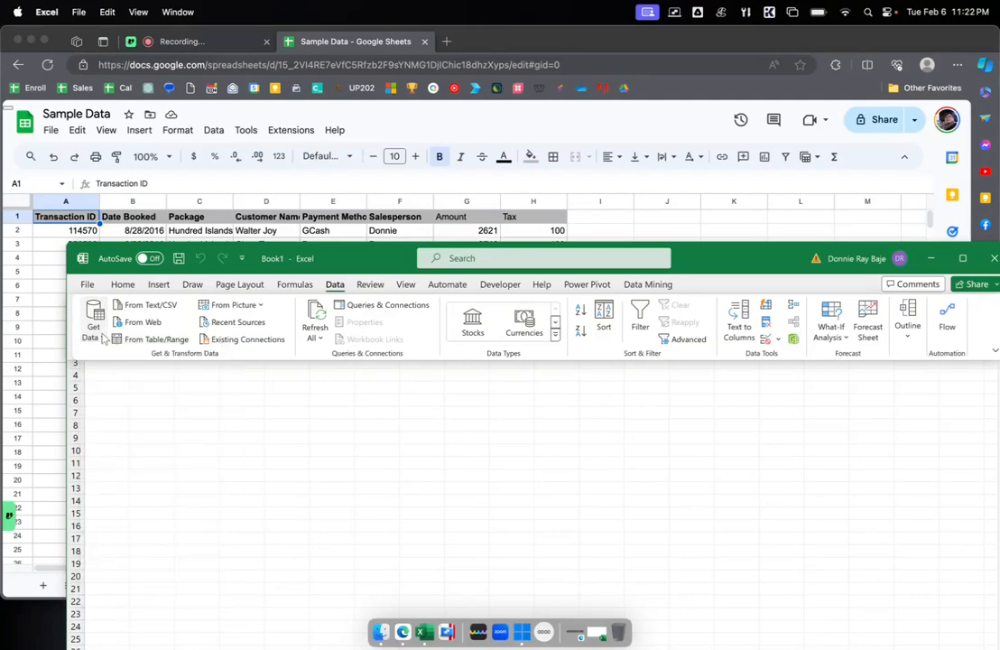
pyautogui.click(102, 335)
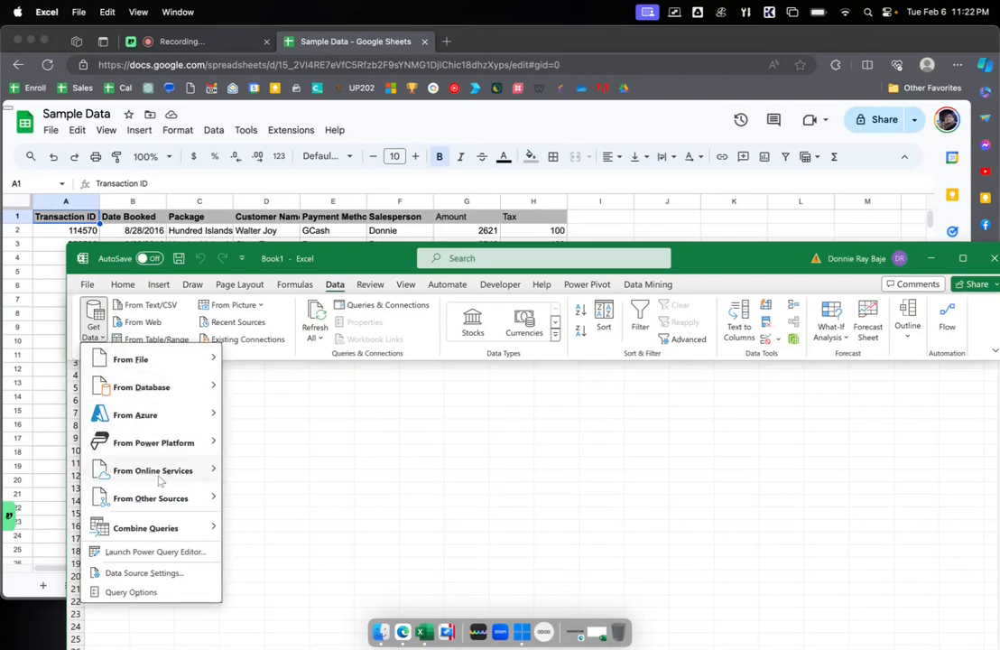
pyautogui.moveTo(181, 490)
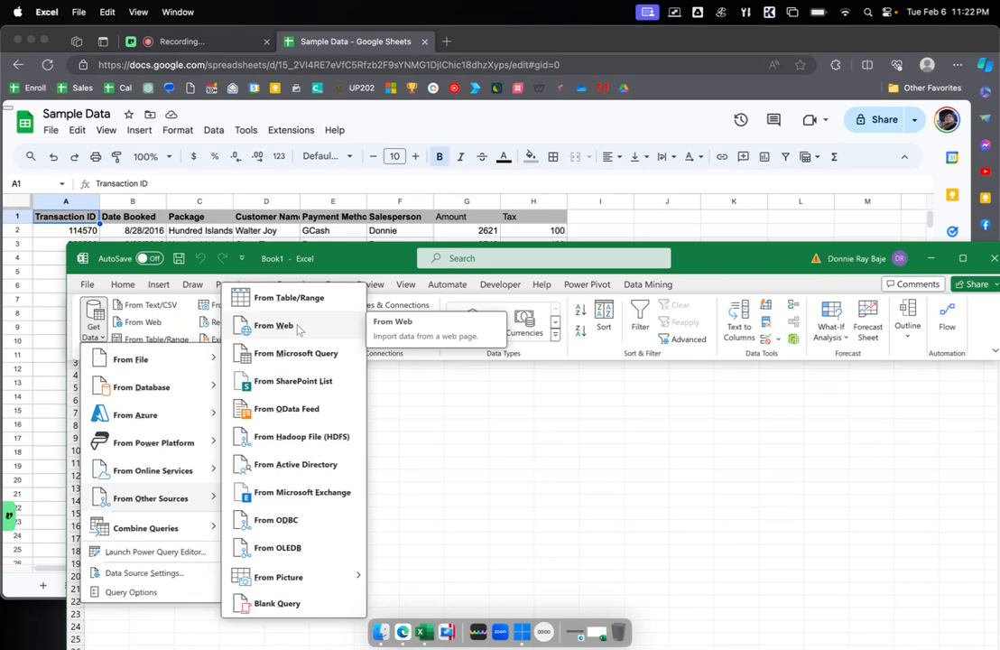
pyautogui.click(155, 327)
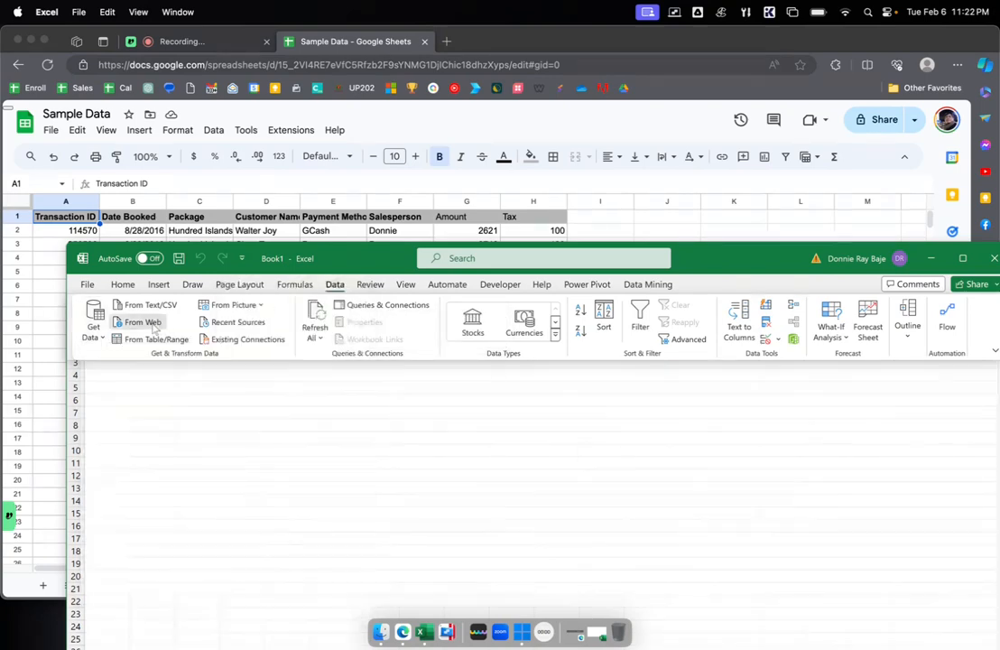
pyautogui.click(154, 327)
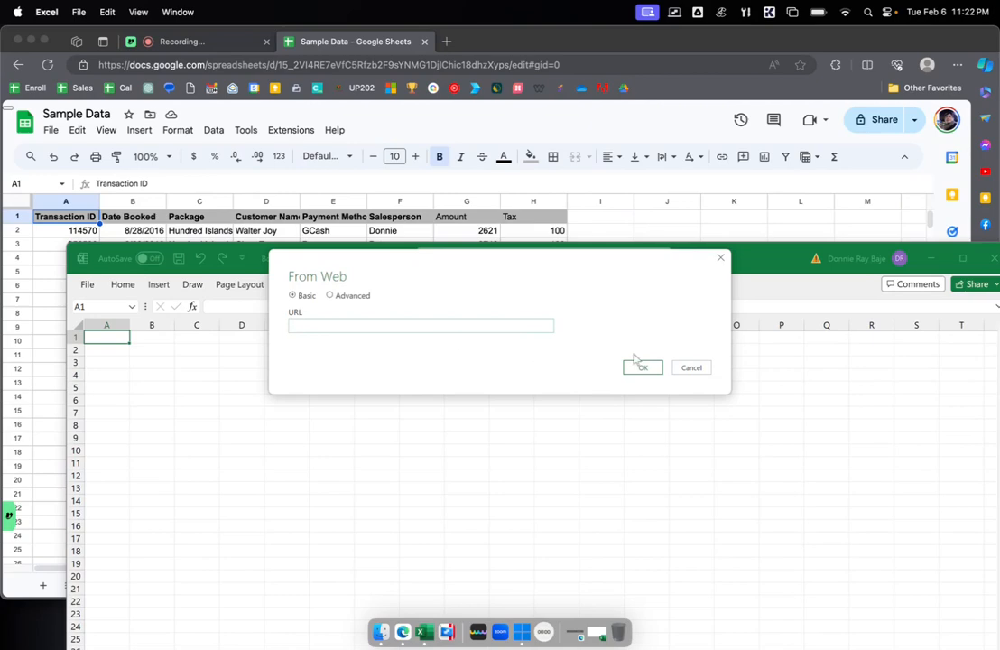
pyautogui.click(702, 370)
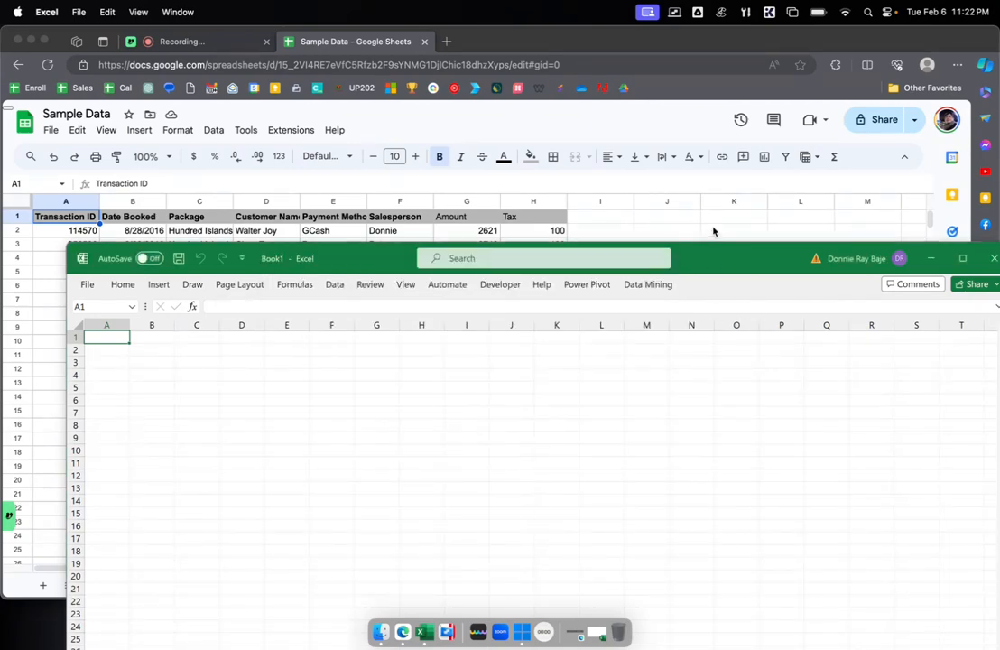
# Switch to the Google Sheets Sample Data in Edge and inspect the spreadsheet's web address.
pyautogui.click(714, 230)
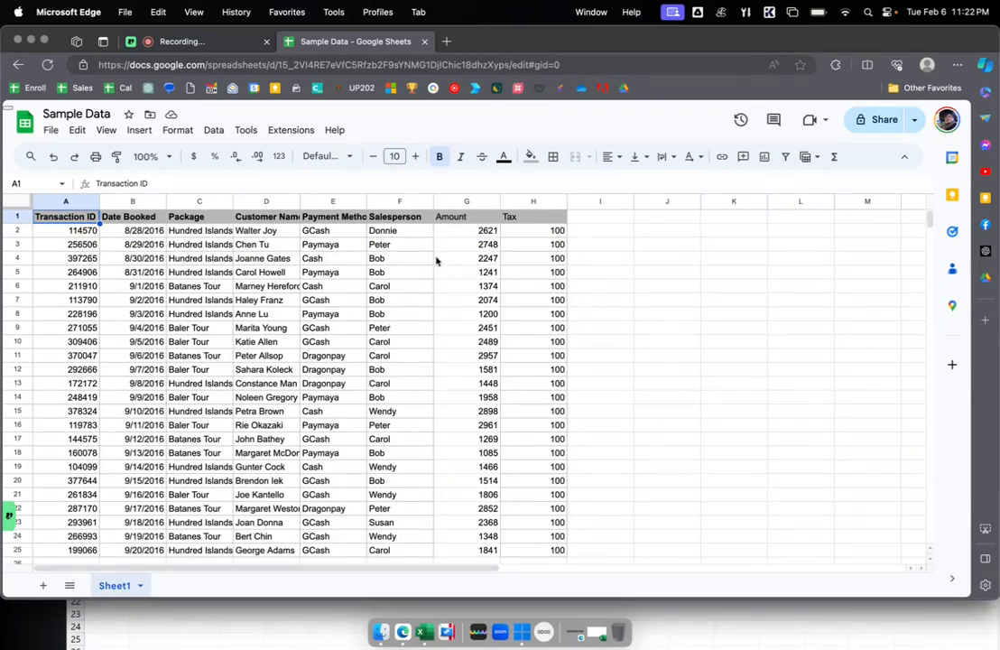
pyautogui.click(582, 65)
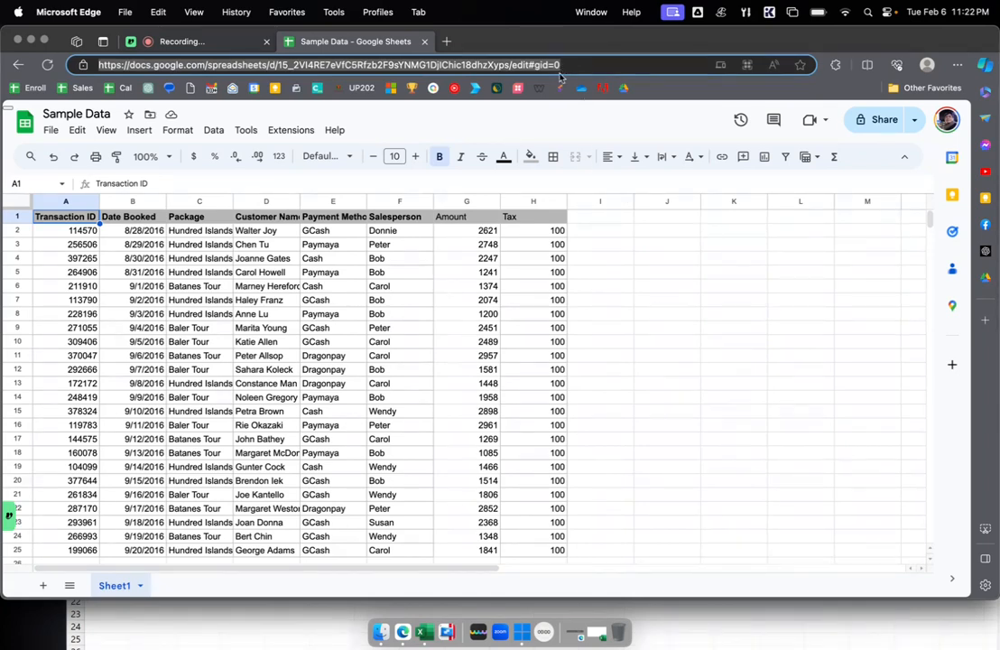
pyautogui.click(484, 302)
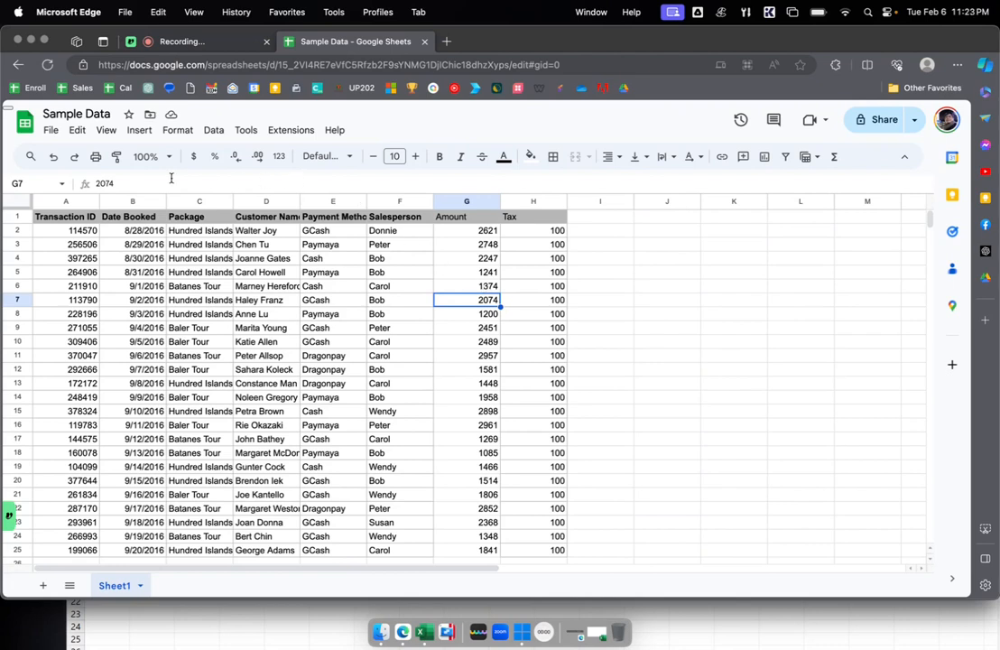
# Open the Publish to the web settings for the Sample Data spreadsheet and expand the published content and settings.
pyautogui.click(210, 273)
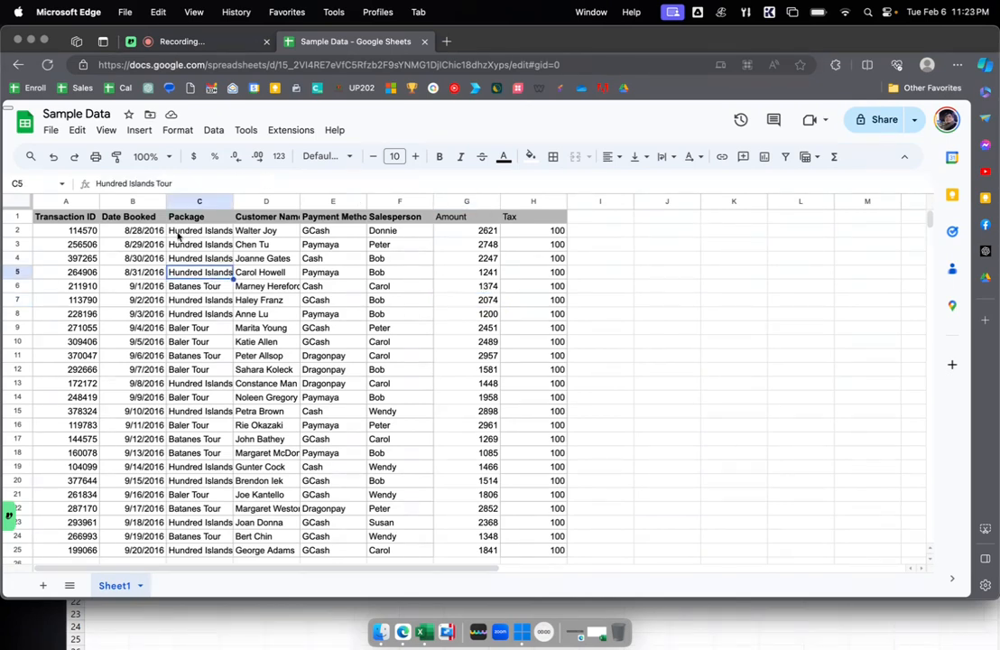
pyautogui.click(52, 131)
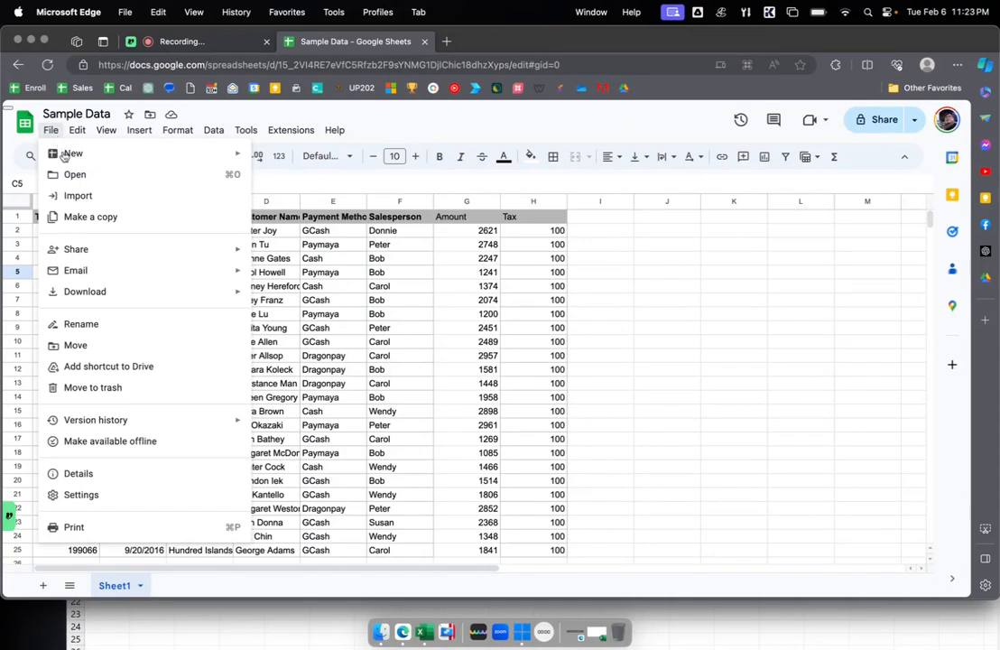
pyautogui.moveTo(72, 259)
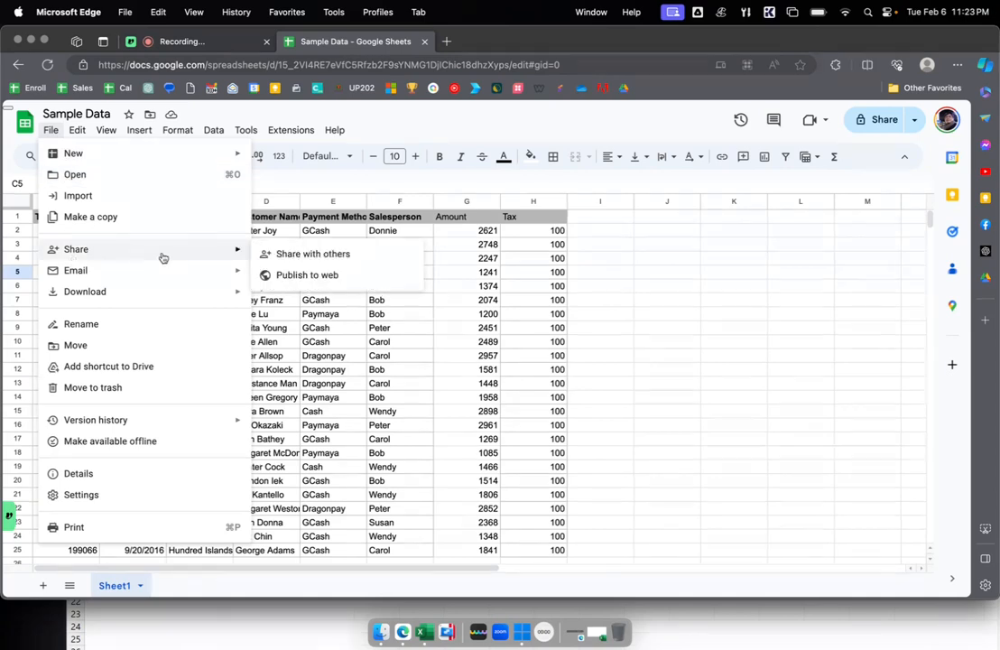
pyautogui.click(298, 278)
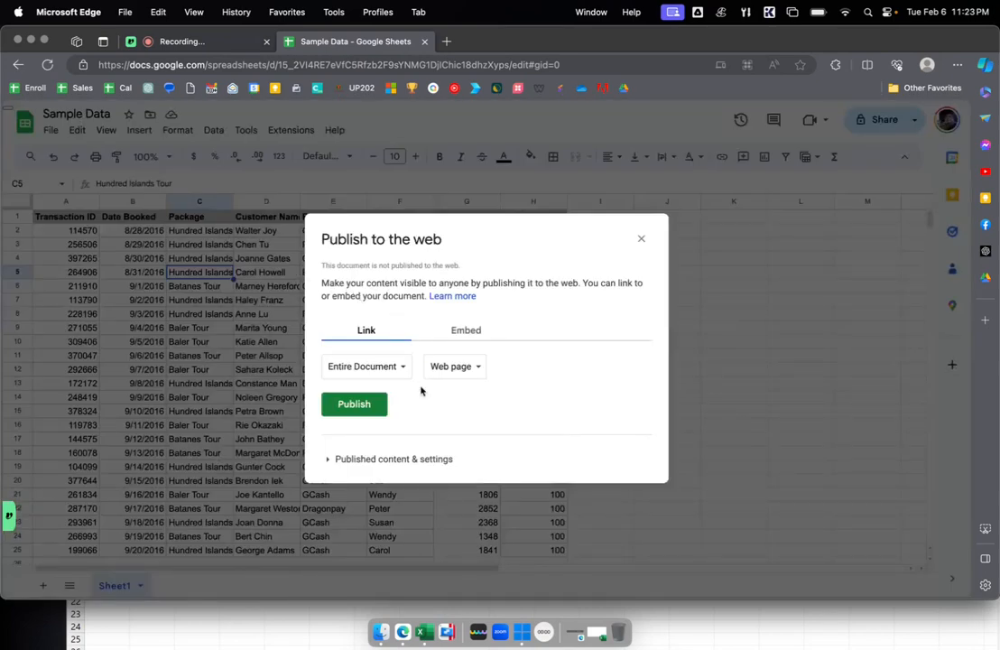
pyautogui.click(400, 458)
pyautogui.click(406, 440)
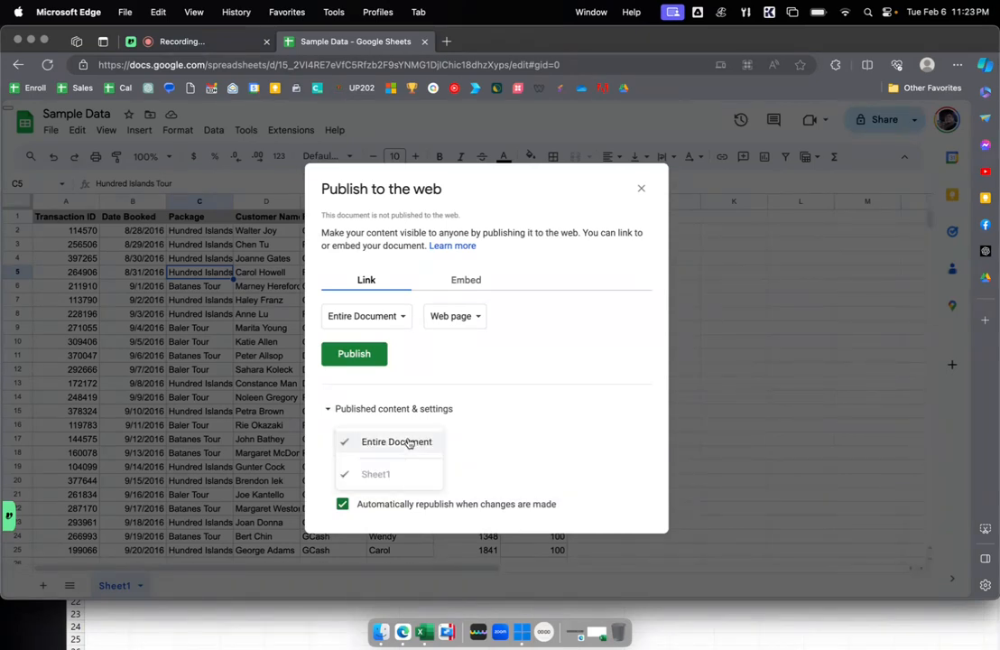
# Set the published link to cover Sheet1 in comma-separated values (.csv) format.
pyautogui.click(391, 318)
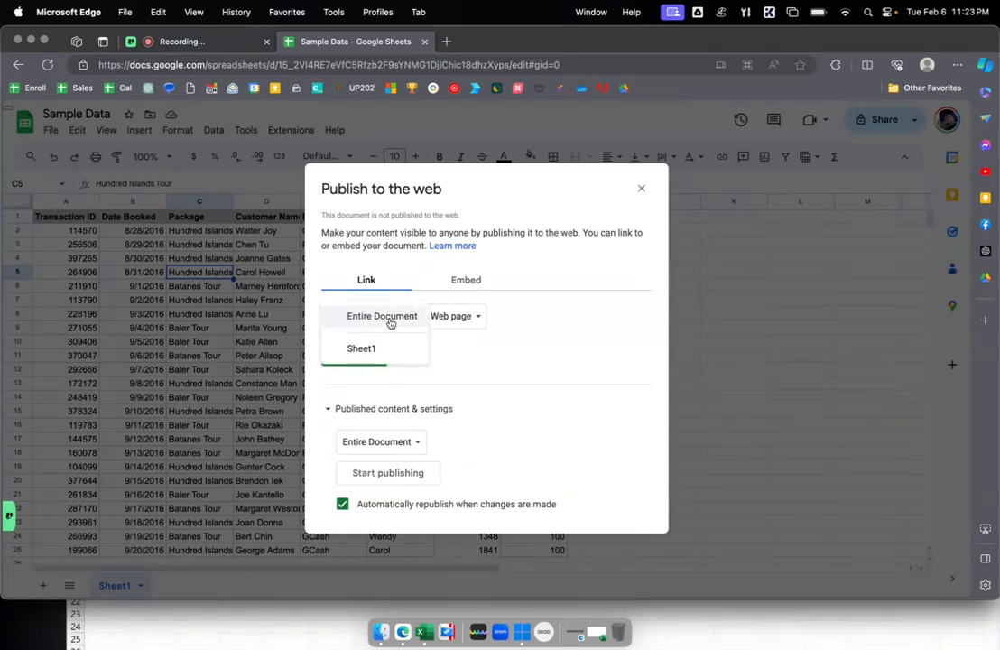
pyautogui.click(379, 350)
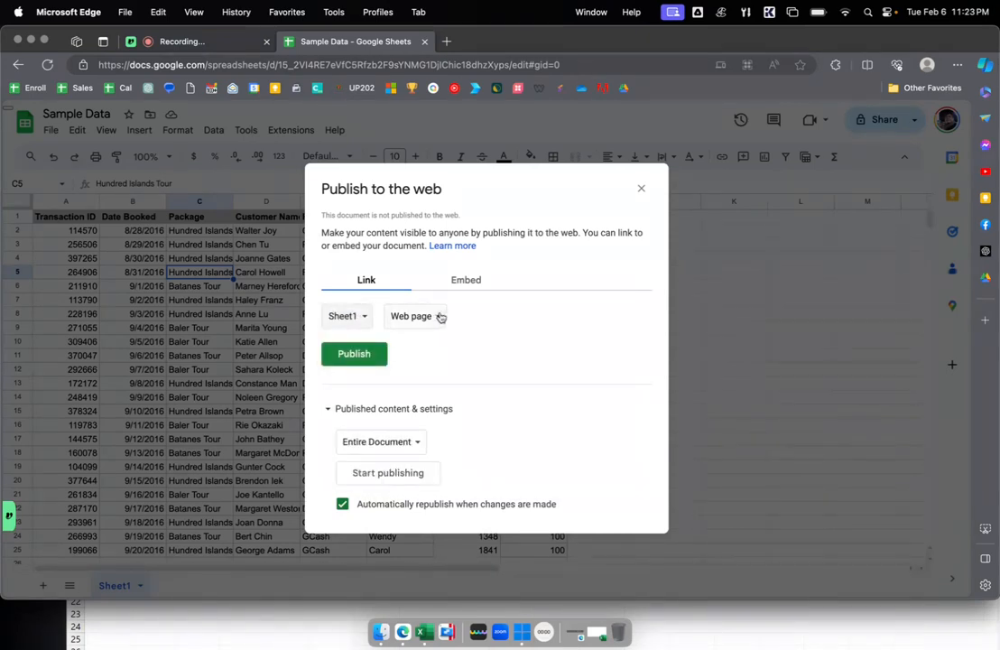
pyautogui.click(440, 316)
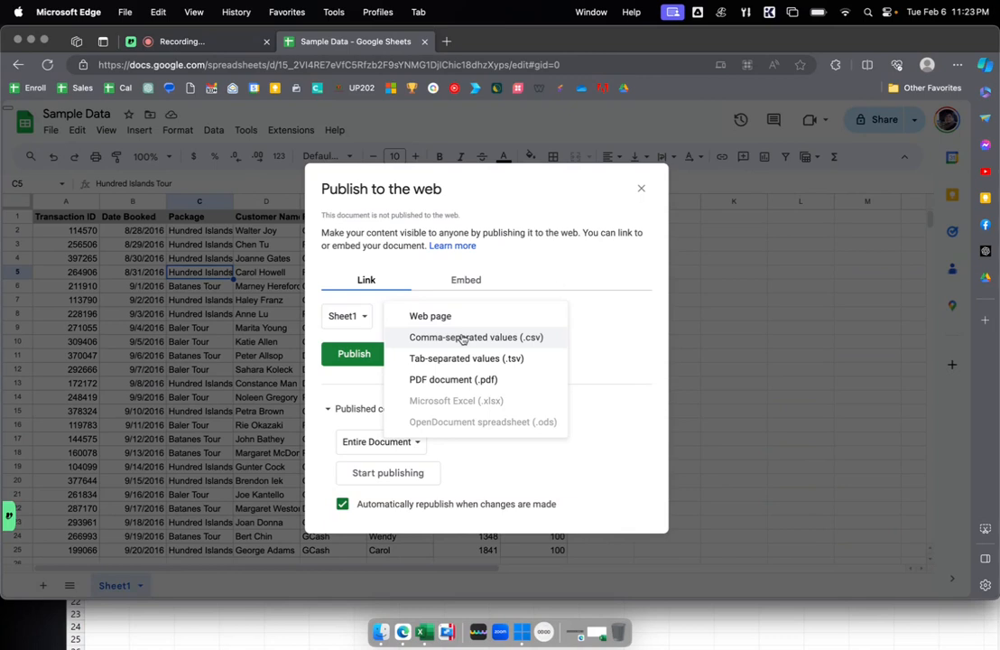
pyautogui.click(462, 337)
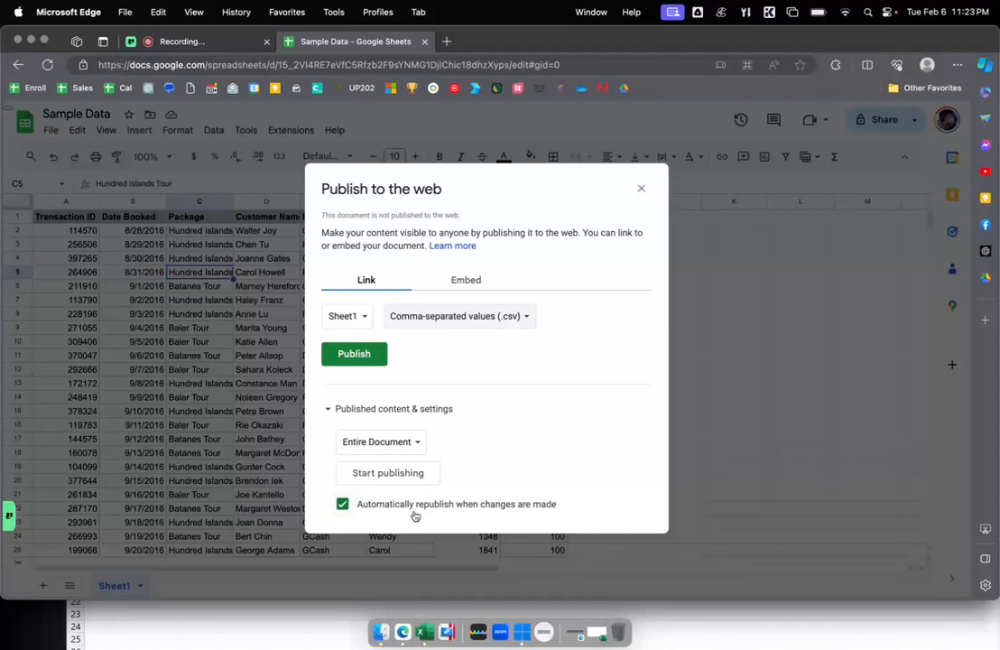
pyautogui.click(352, 316)
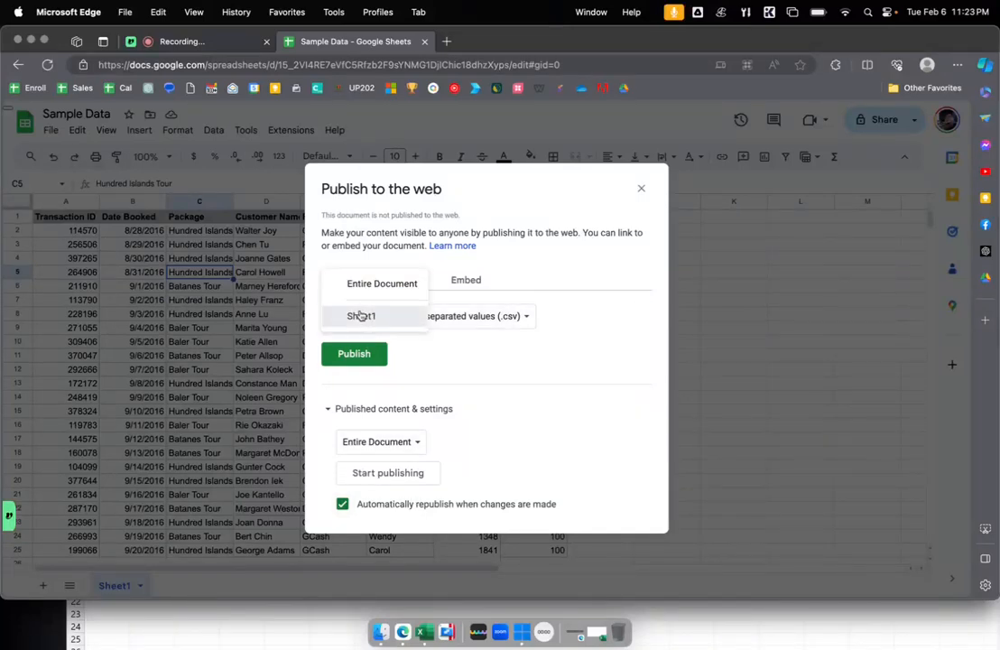
pyautogui.click(360, 316)
pyautogui.click(491, 316)
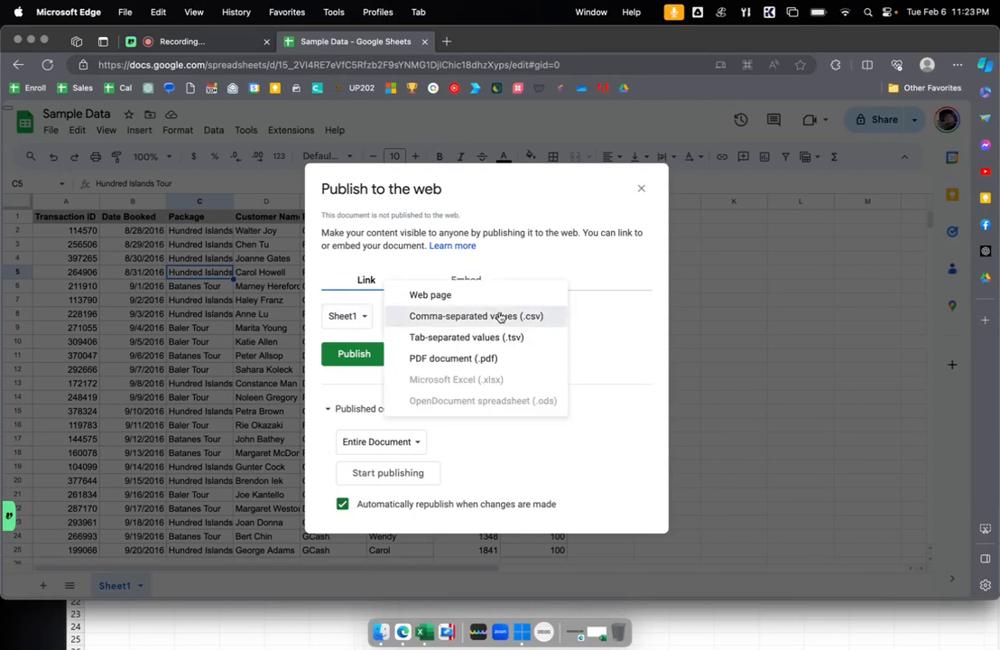
pyautogui.click(501, 317)
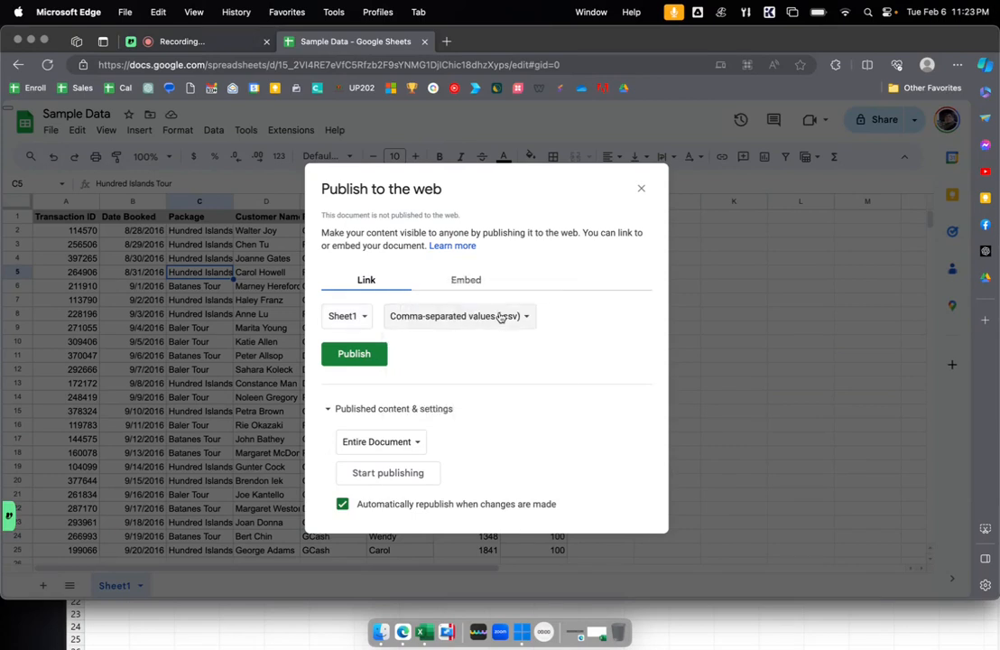
# Publish the document, copy the generated CSV link, and close the publishing settings.
pyautogui.click(418, 480)
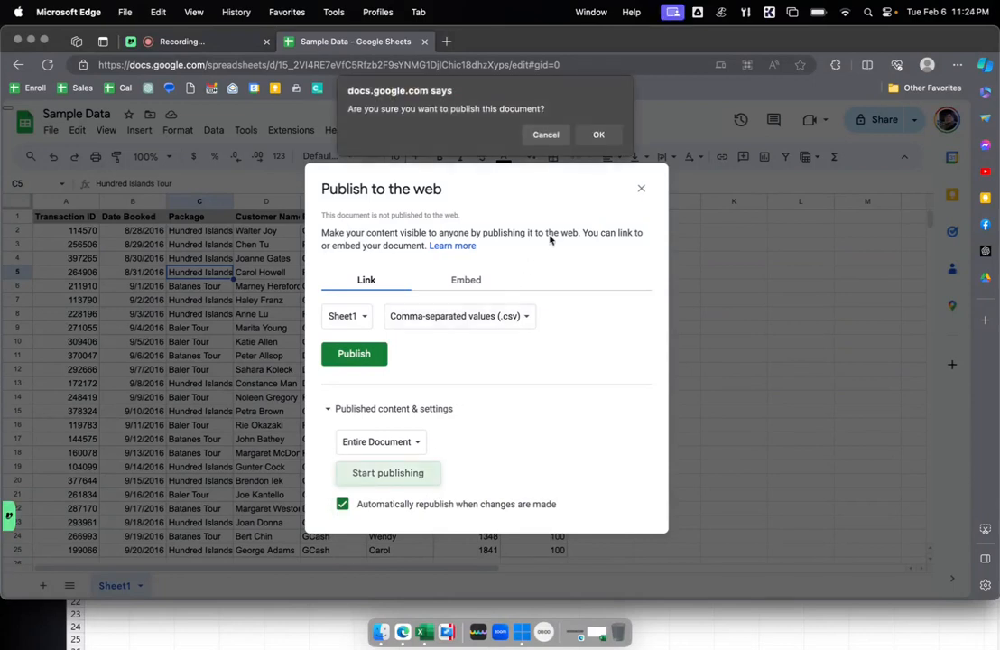
pyautogui.click(608, 138)
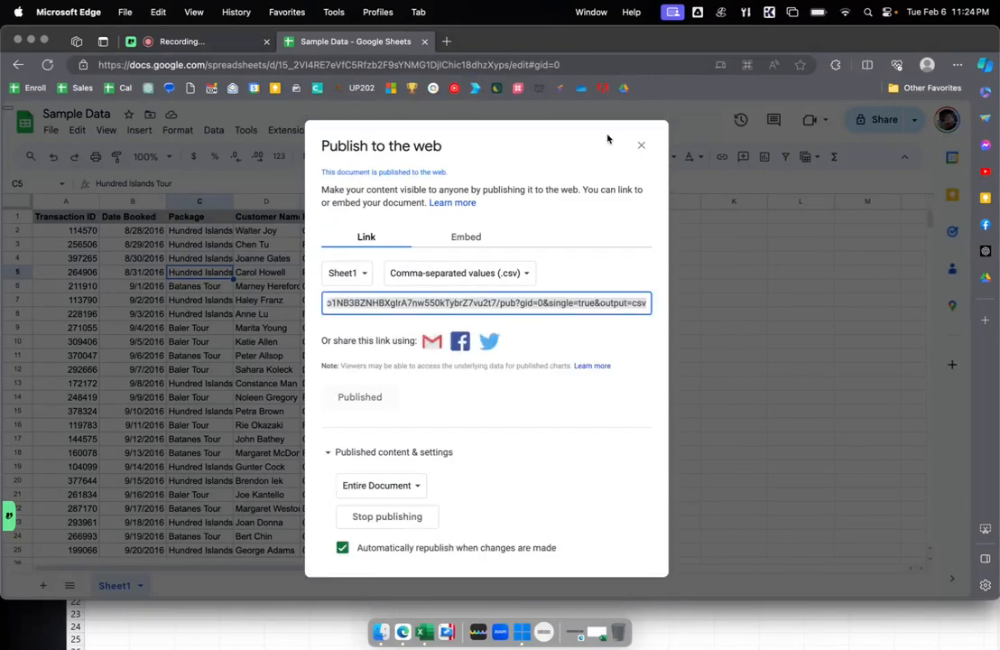
pyautogui.click(645, 302)
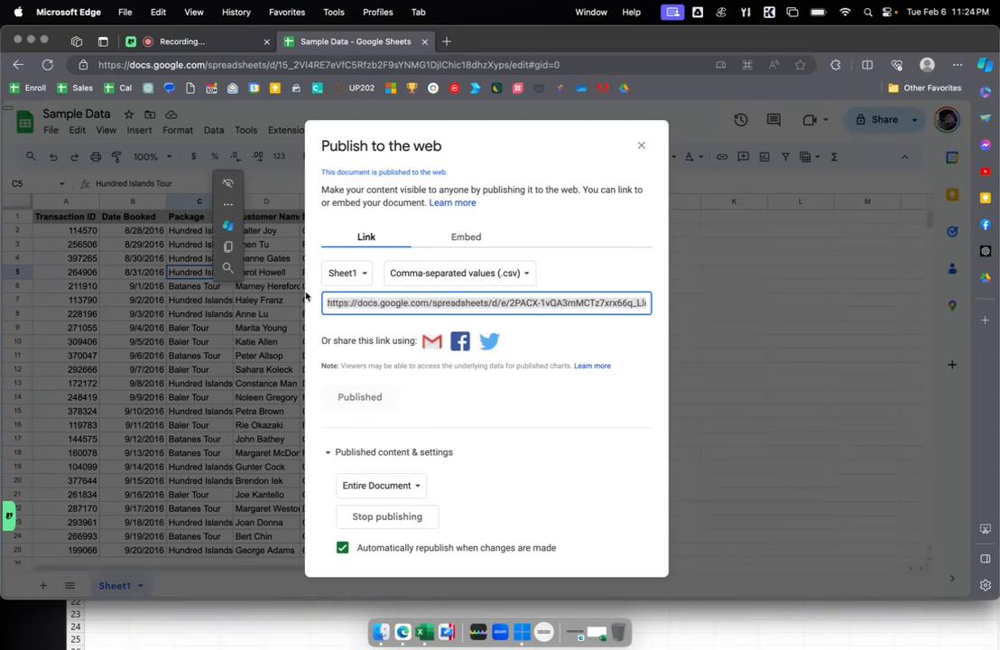
pyautogui.rightClick(525, 304)
pyautogui.click(560, 344)
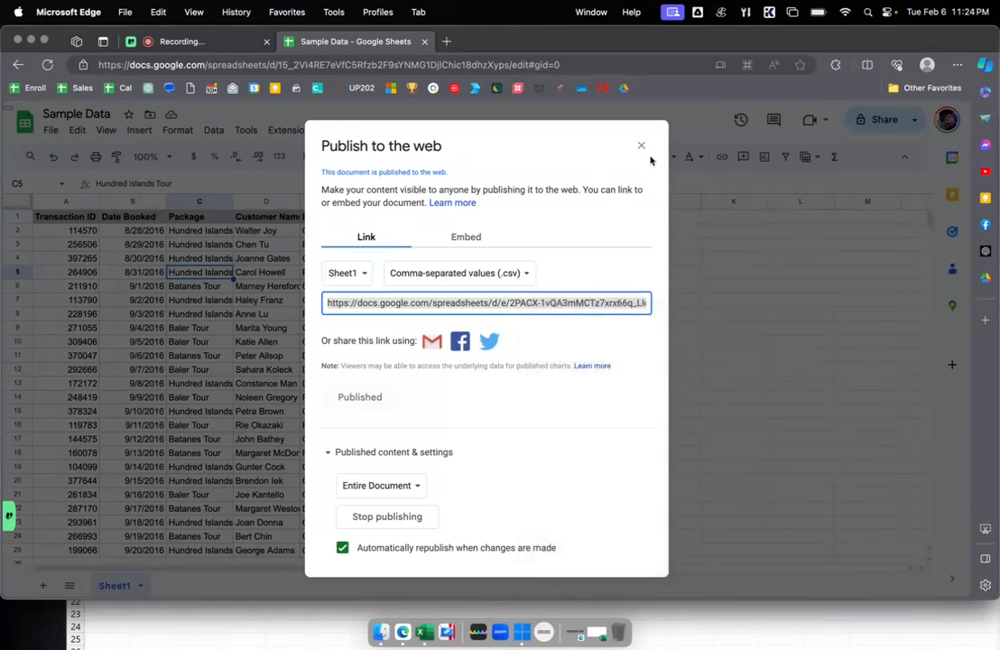
pyautogui.click(641, 145)
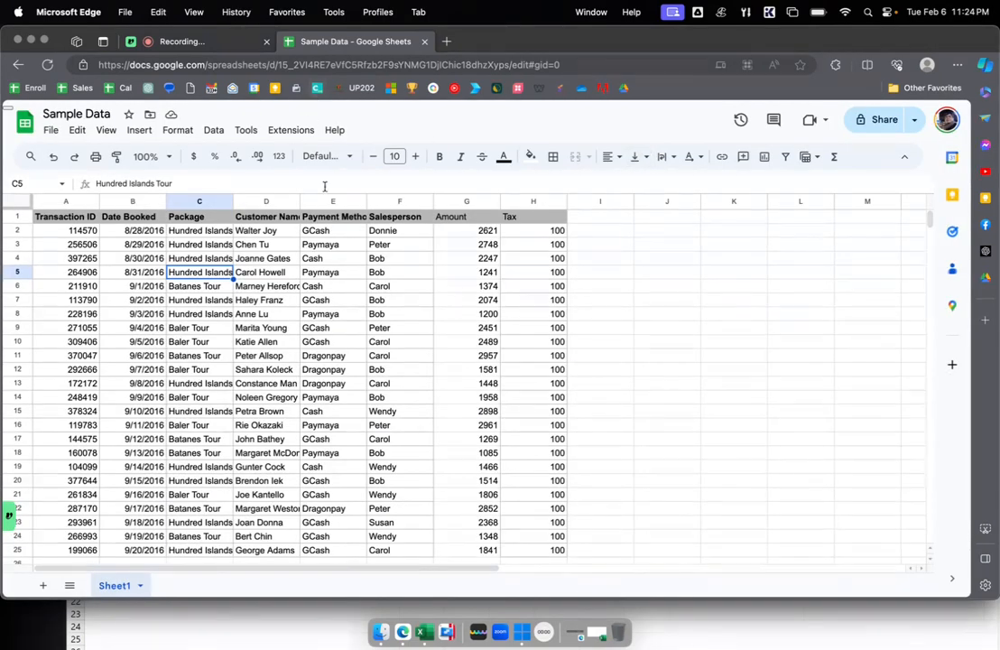
# Switch to Excel's Book1 and import the data from the web using the copied CSV link, loading it into a new sheet.
pyautogui.click(423, 640)
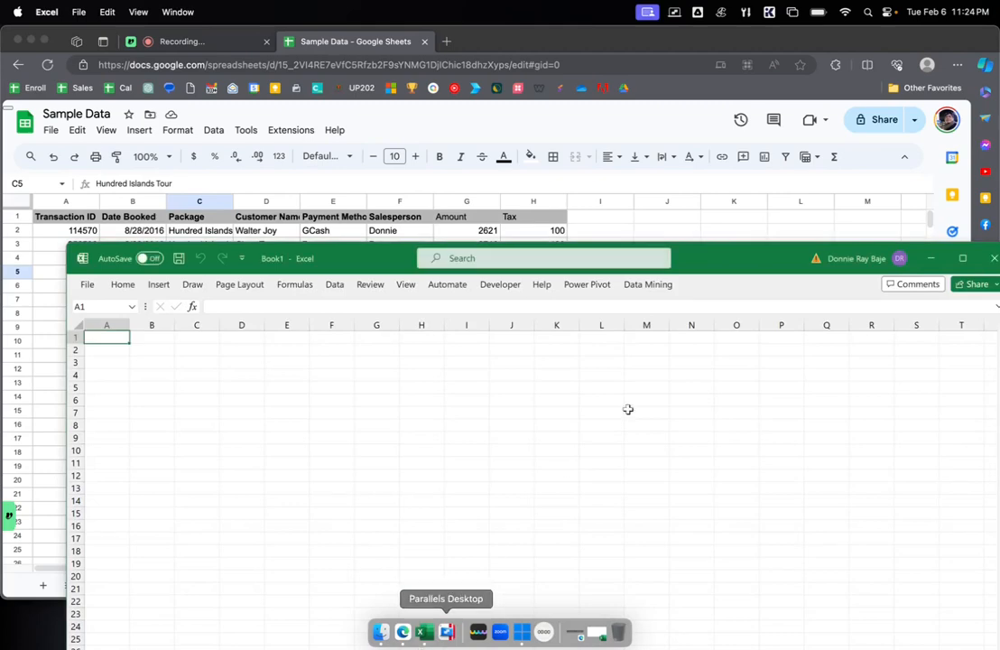
pyautogui.moveTo(734, 257); pyautogui.dragTo(732, 169)
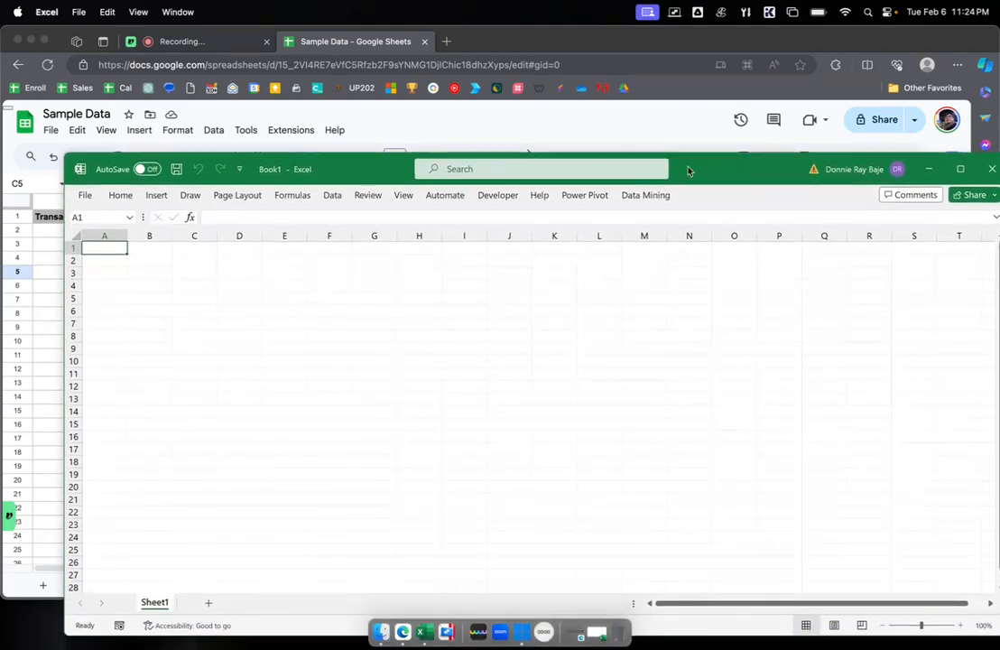
pyautogui.click(633, 194)
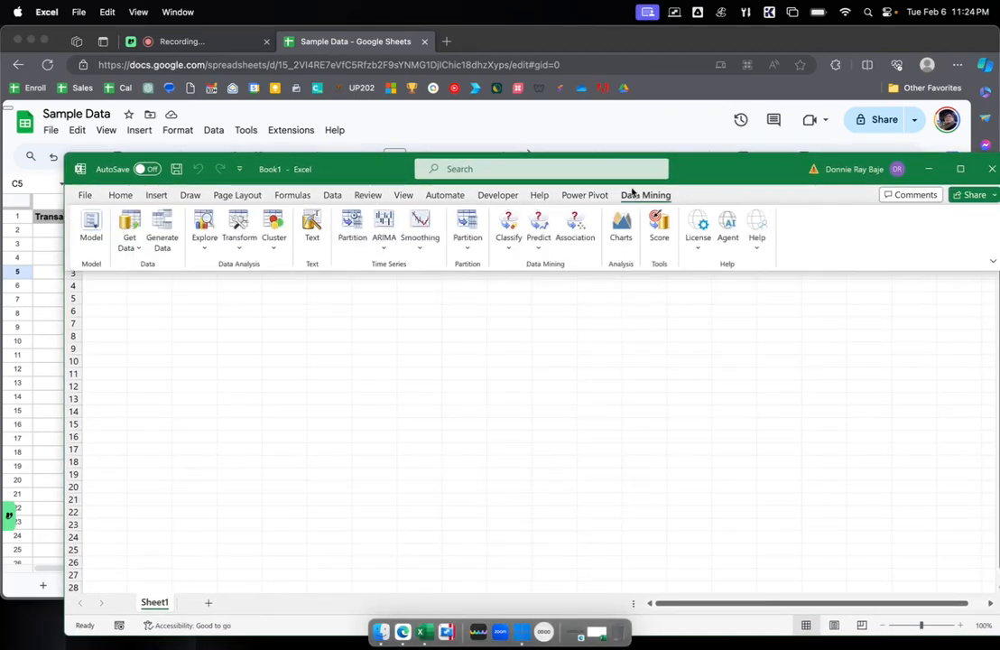
pyautogui.click(330, 194)
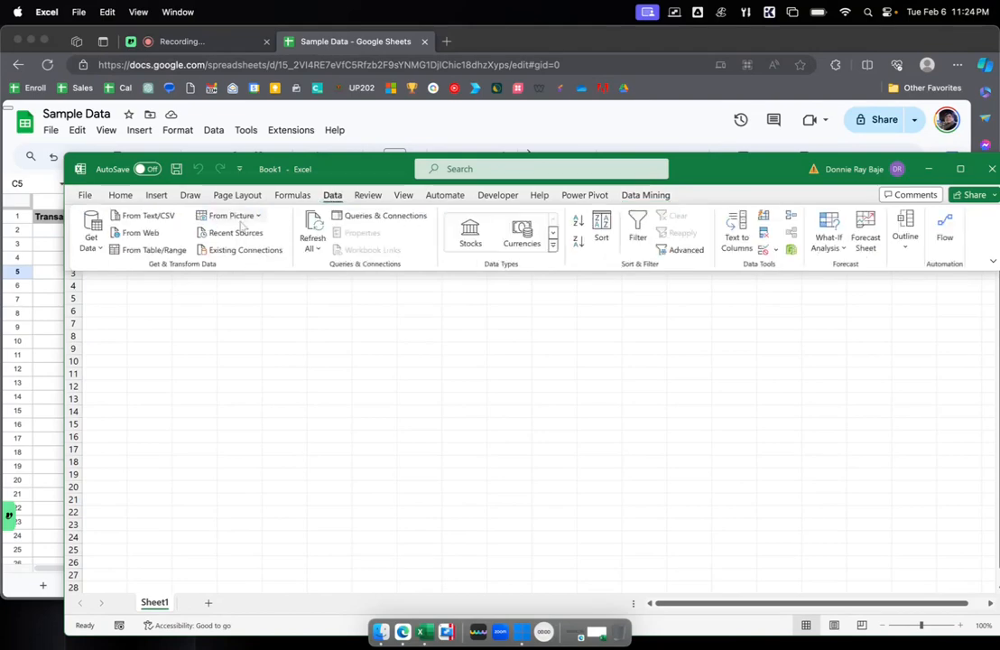
pyautogui.click(127, 234)
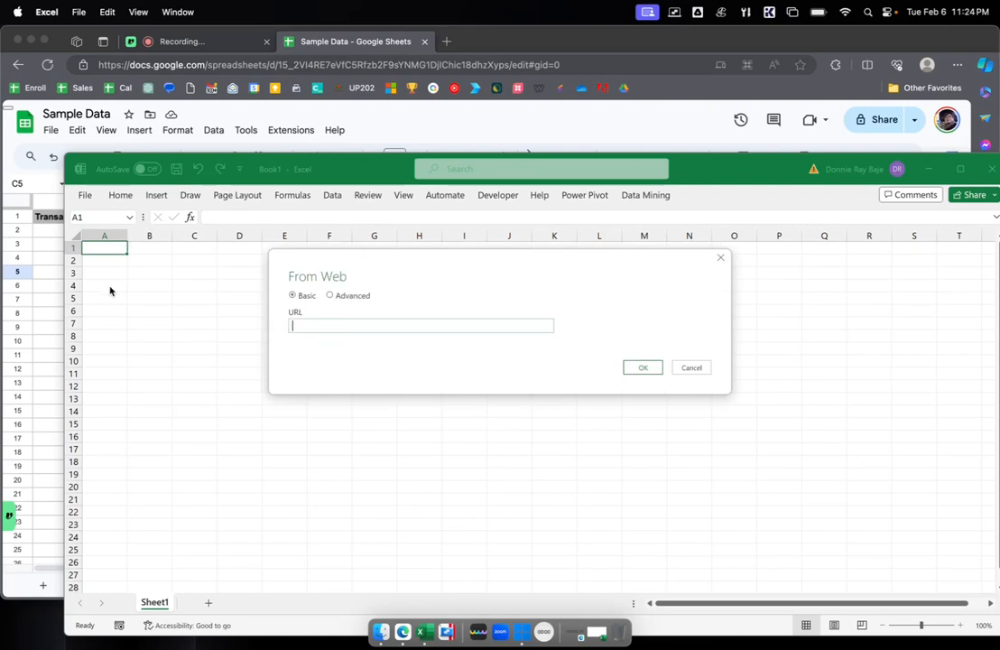
pyautogui.press('super+v')
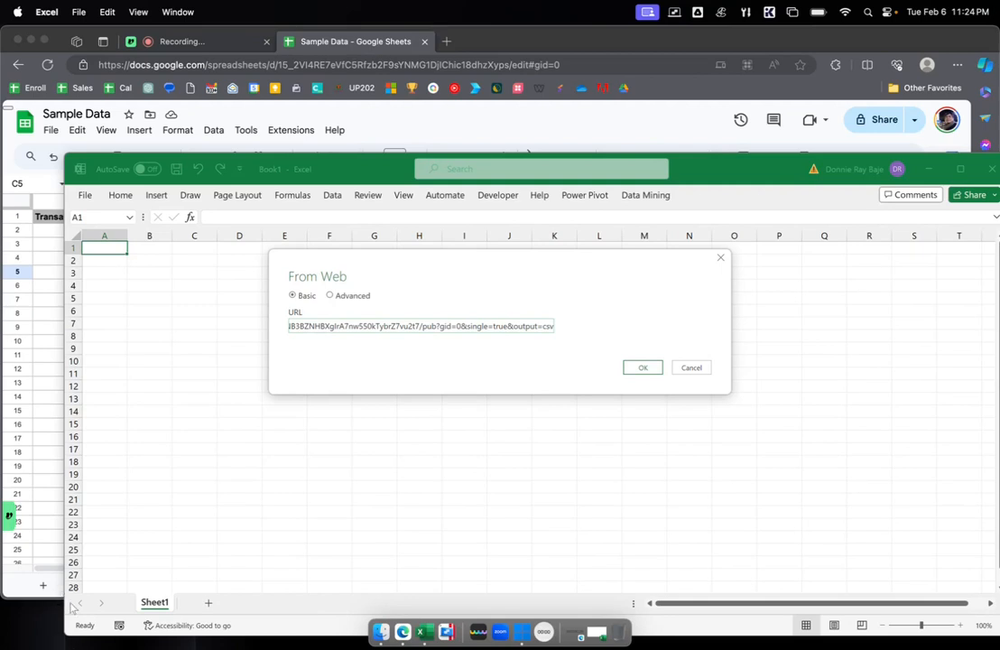
pyautogui.click(646, 371)
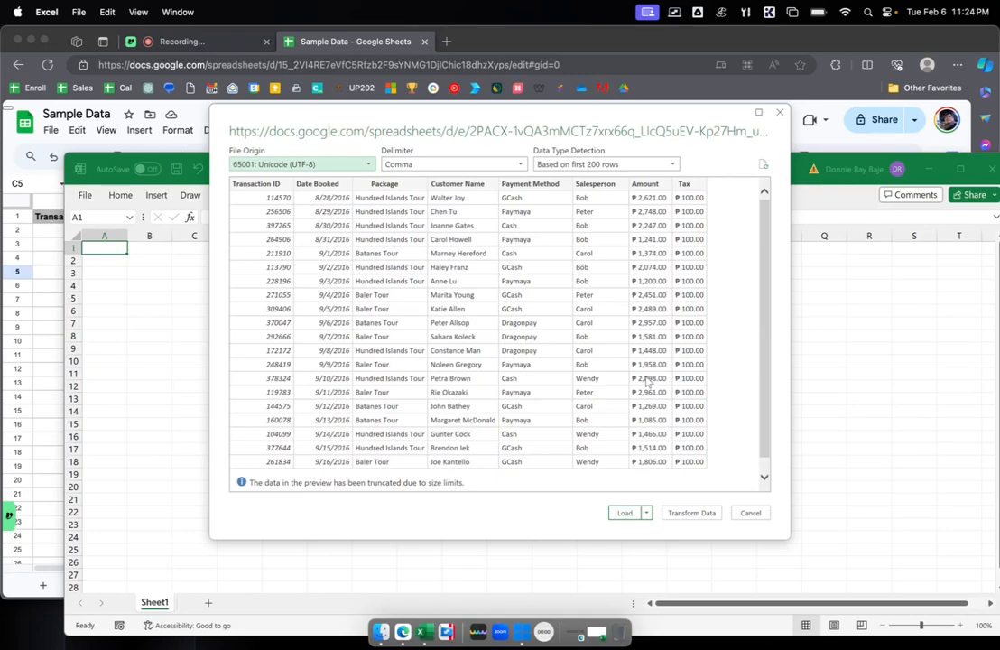
pyautogui.moveTo(762, 236)
pyautogui.mouseDown()
pyautogui.moveTo(763, 283)
pyautogui.moveTo(762, 233)
pyautogui.mouseUp()
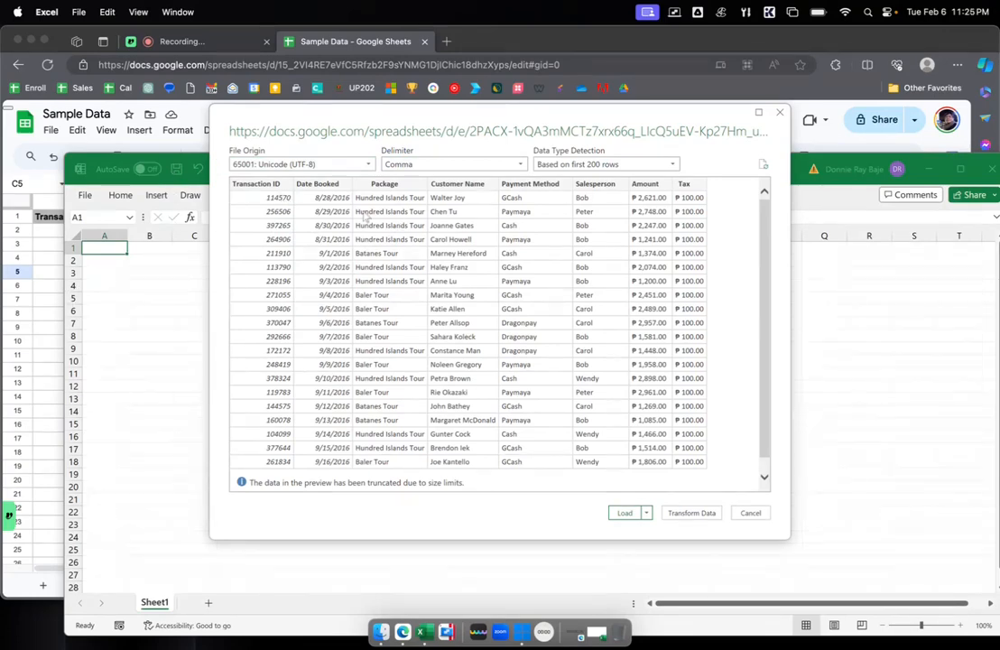
pyautogui.click(623, 513)
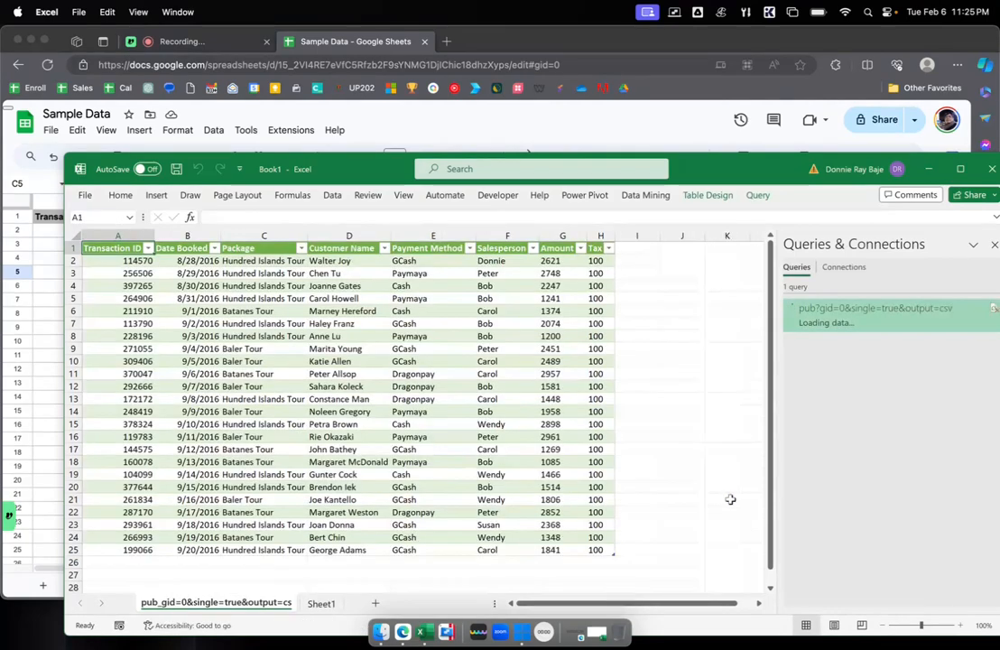
# Reposition the Book1 window over the Google Sheets data and maximize it.
pyautogui.moveTo(751, 171); pyautogui.dragTo(658, 120)
pyautogui.moveTo(688, 122); pyautogui.dragTo(782, 174)
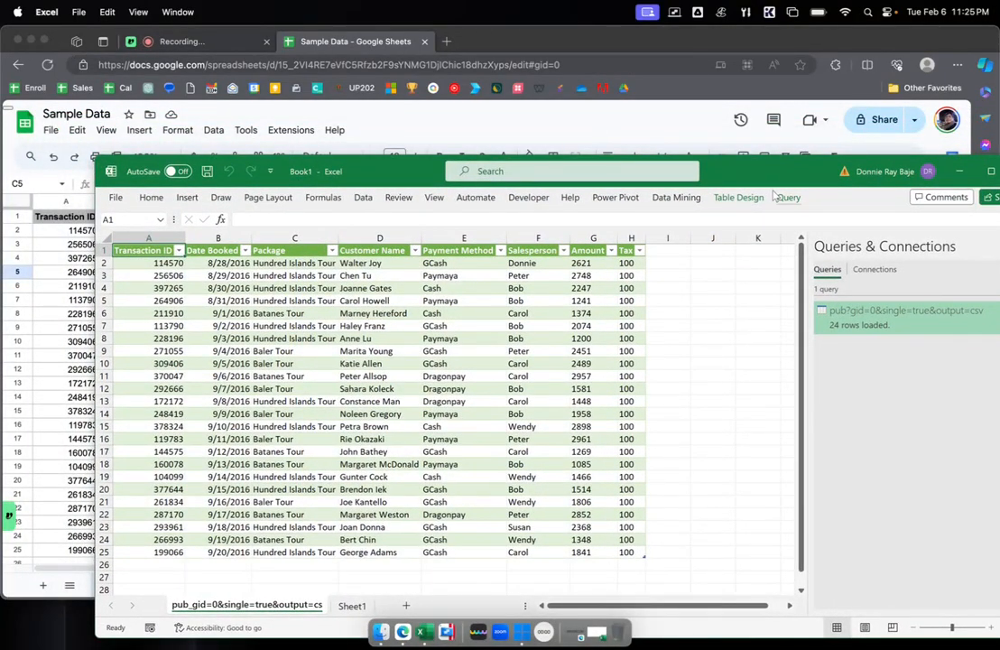
pyautogui.moveTo(774, 180); pyautogui.dragTo(726, 135)
pyautogui.click(945, 128)
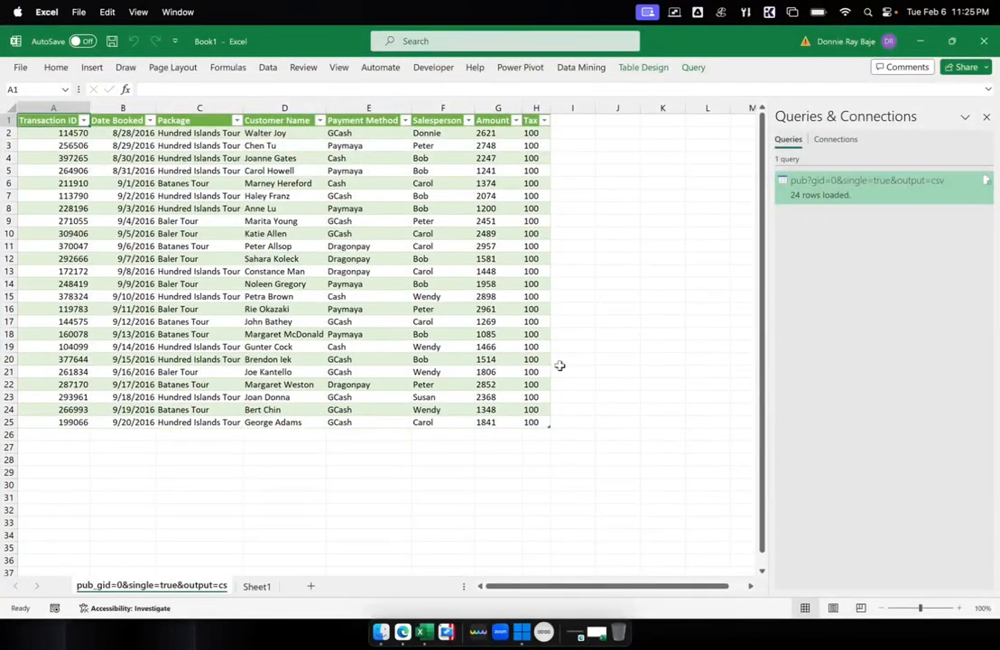
# From the blank Sheet1, start importing data from the ExcelSource workbook in the Documents folder.
pyautogui.click(258, 586)
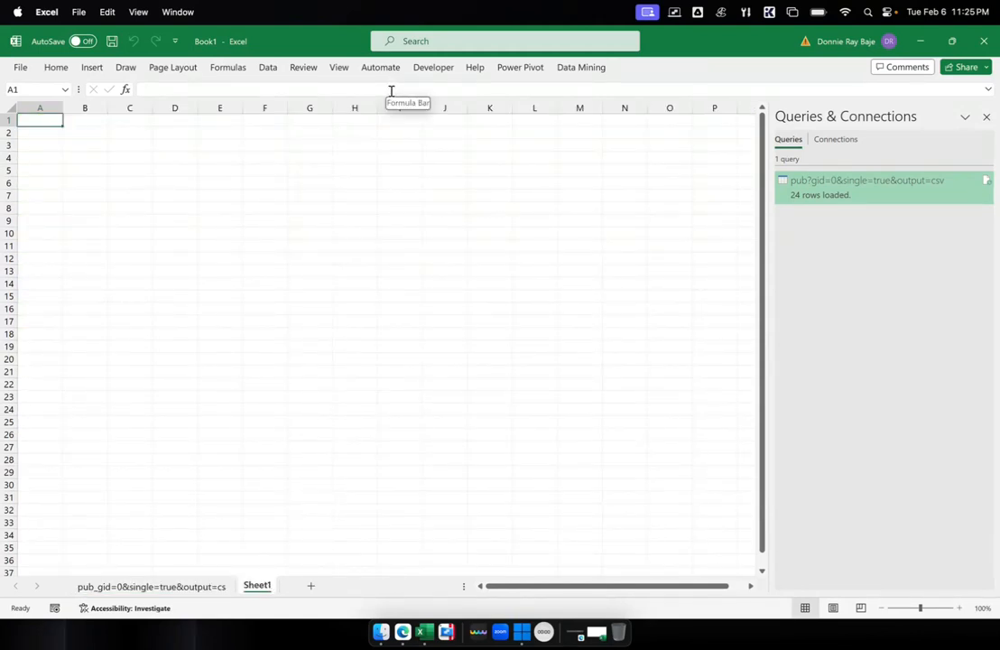
pyautogui.click(267, 68)
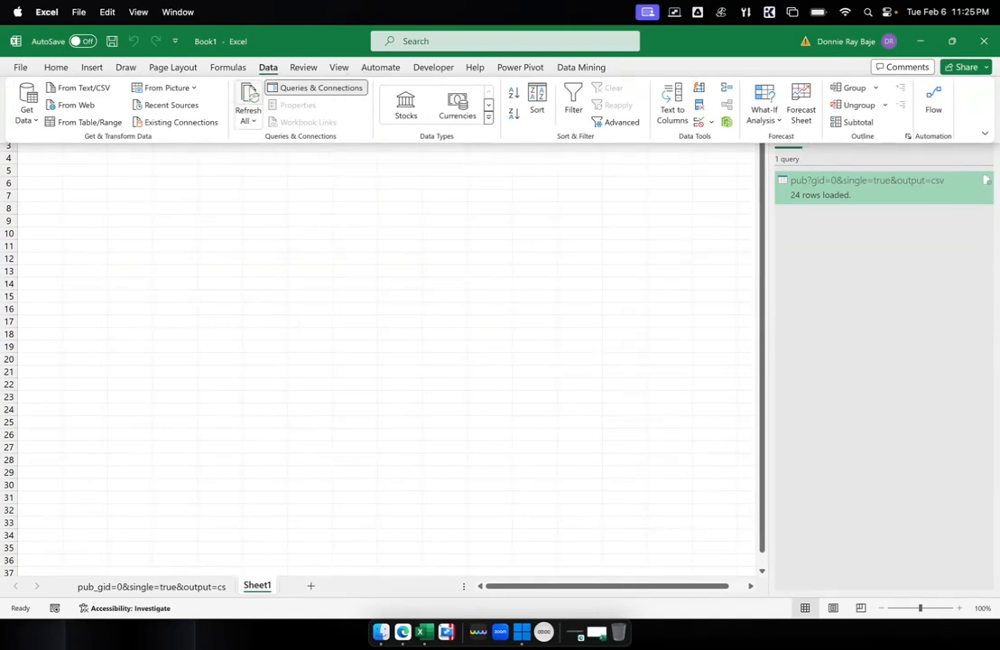
pyautogui.click(30, 117)
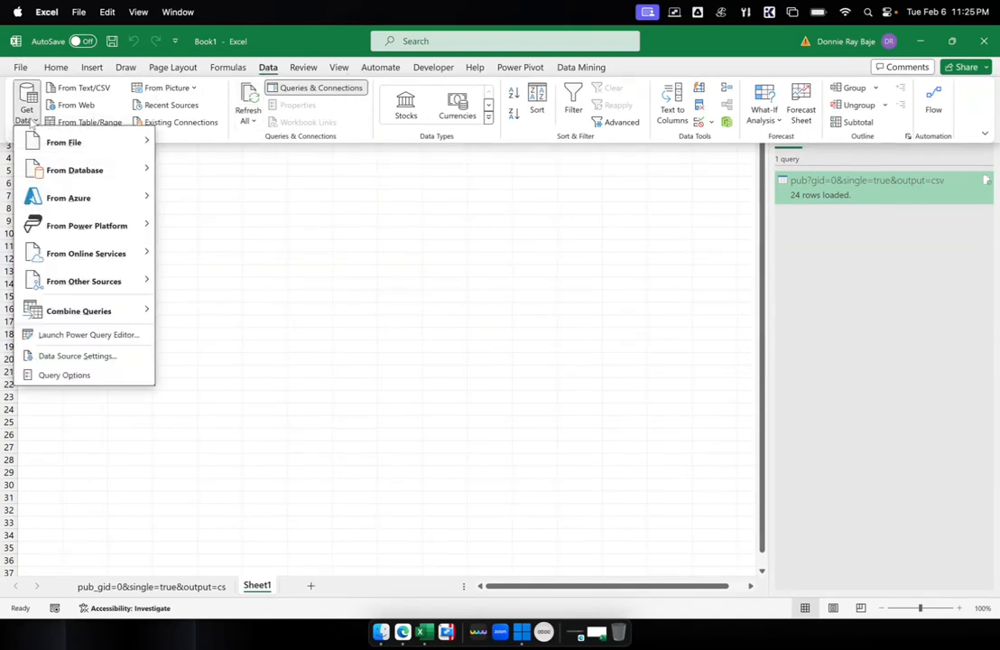
pyautogui.moveTo(49, 138)
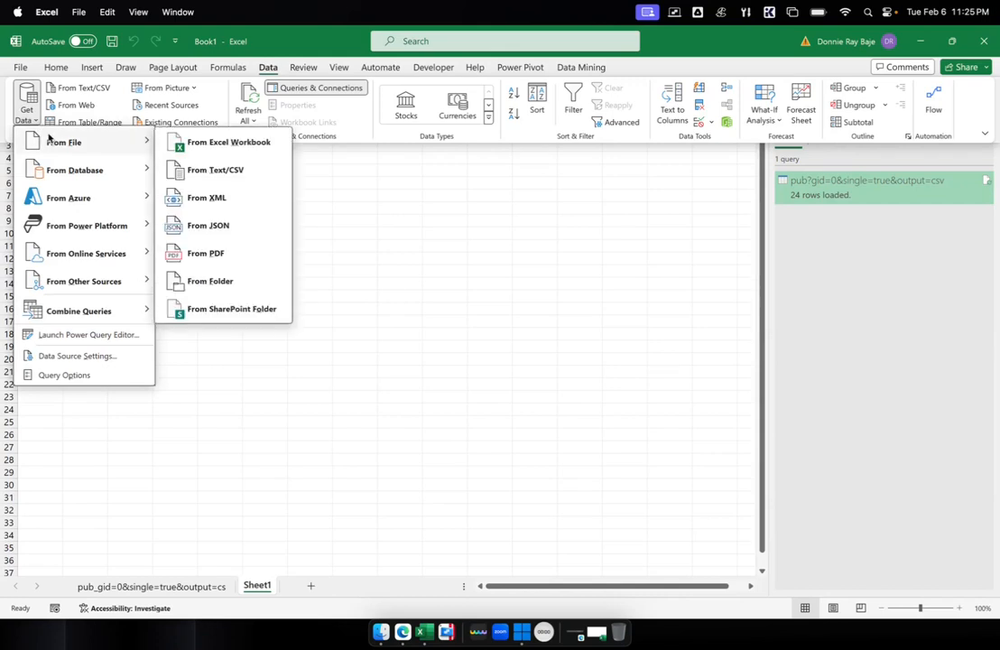
pyautogui.click(244, 147)
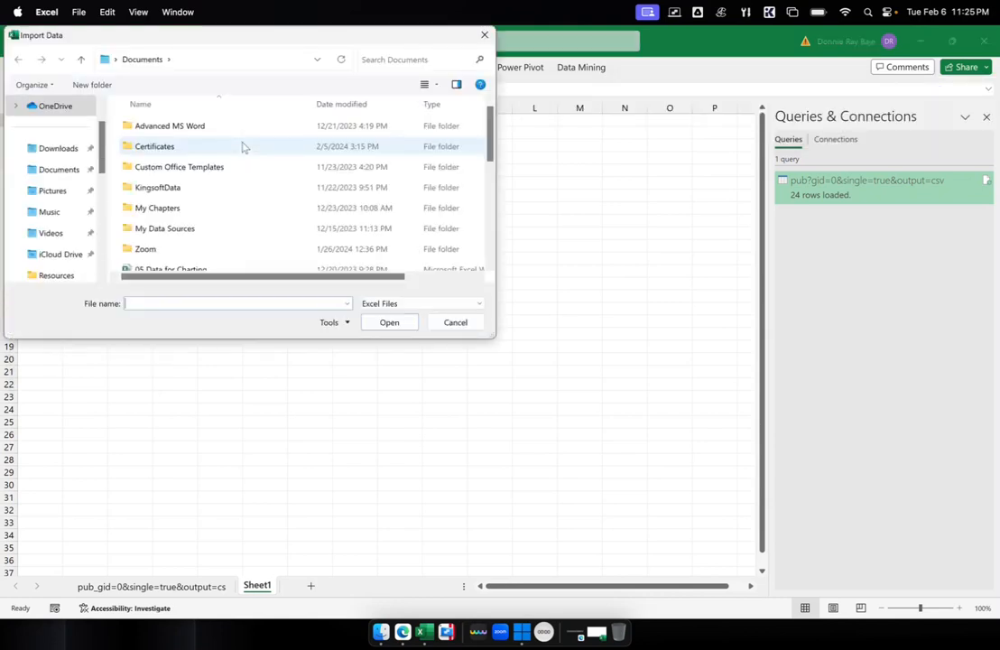
pyautogui.click(50, 169)
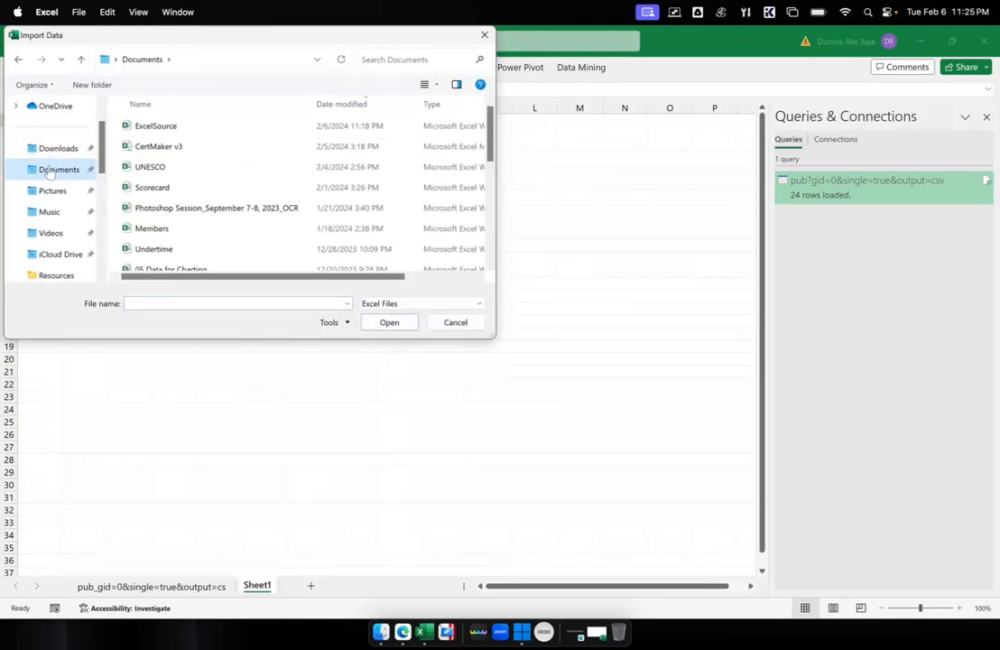
pyautogui.click(161, 128)
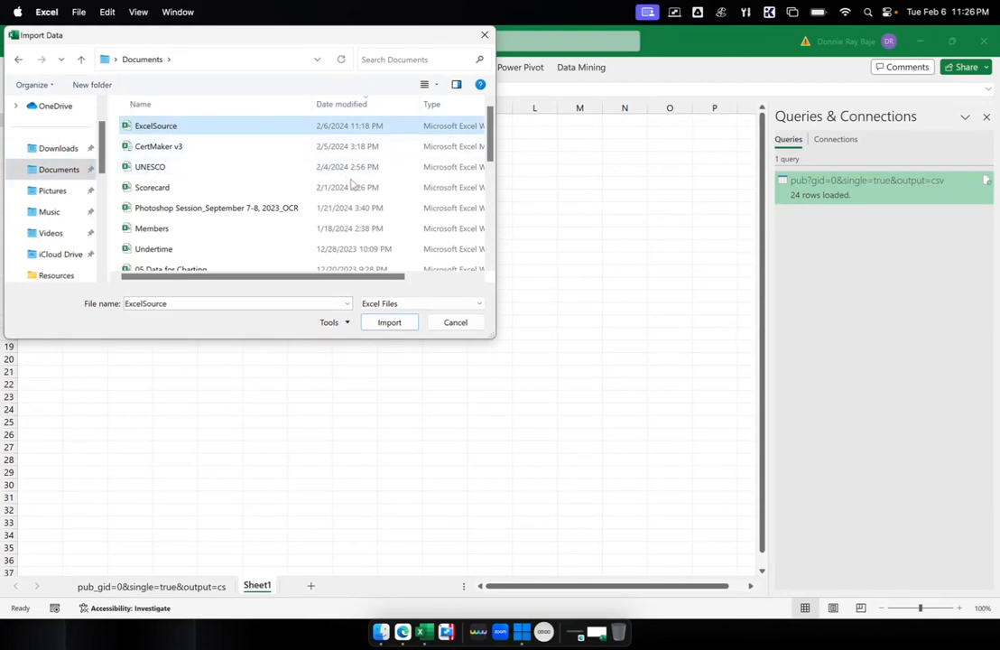
pyautogui.click(389, 322)
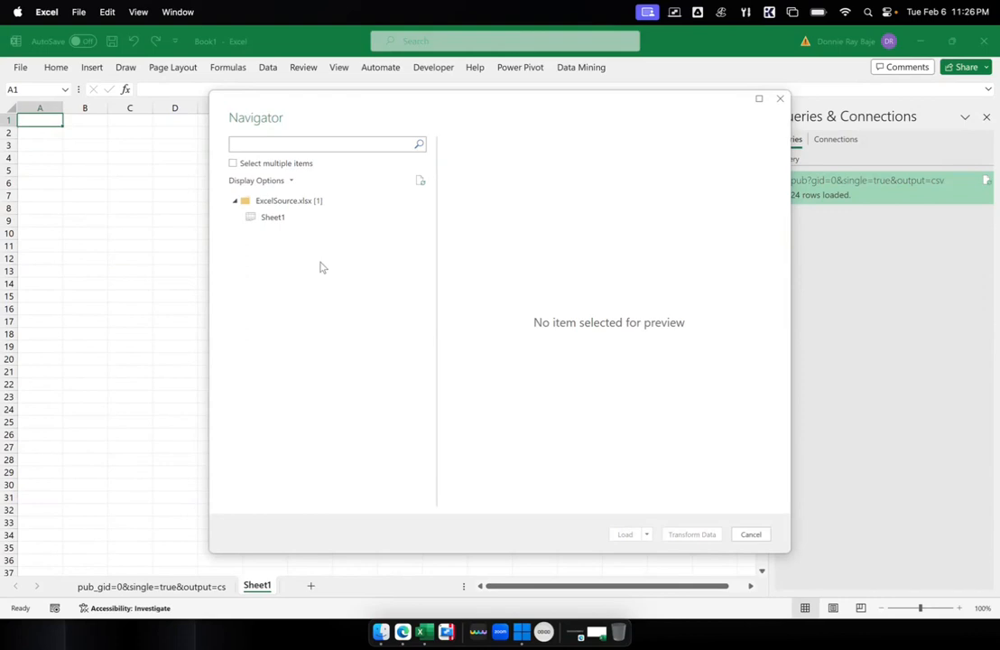
# Preview Sheet1 of ExcelSource.xlsx and load its data into a new worksheet.
pyautogui.click(297, 224)
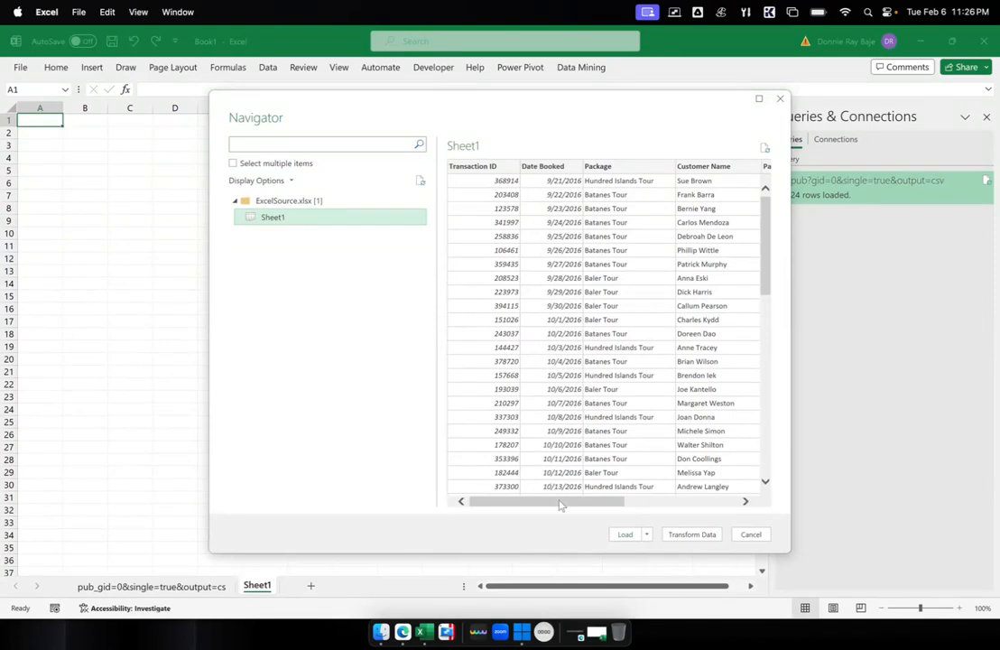
pyautogui.moveTo(561, 504); pyautogui.dragTo(529, 496)
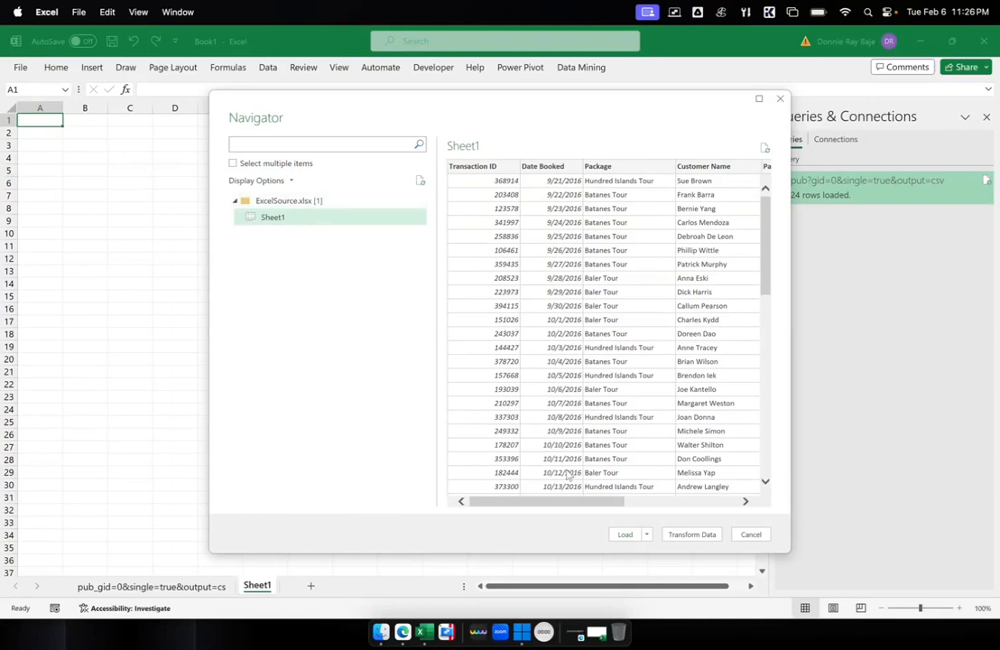
pyautogui.click(625, 534)
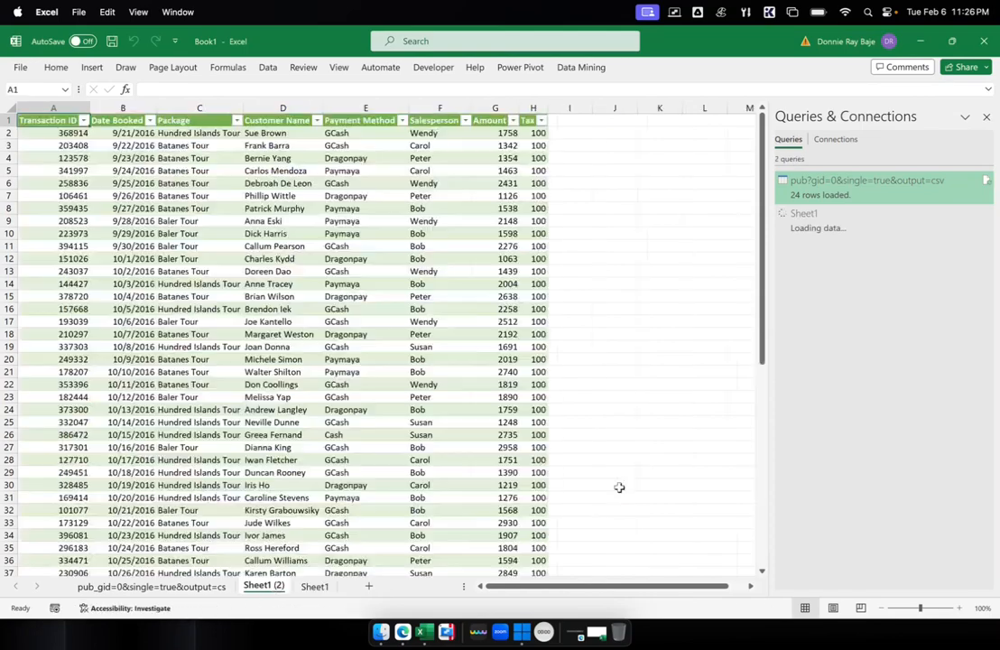
# Compare the imported Google Sheets data with the imported ExcelSource data by switching between their two worksheets.
pyautogui.click(222, 591)
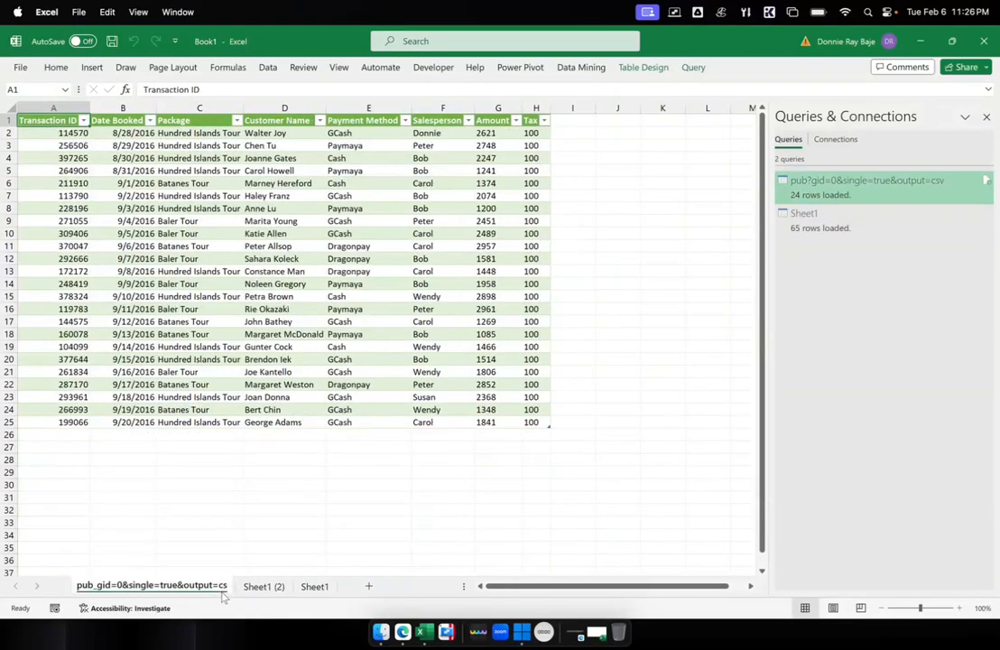
pyautogui.click(249, 589)
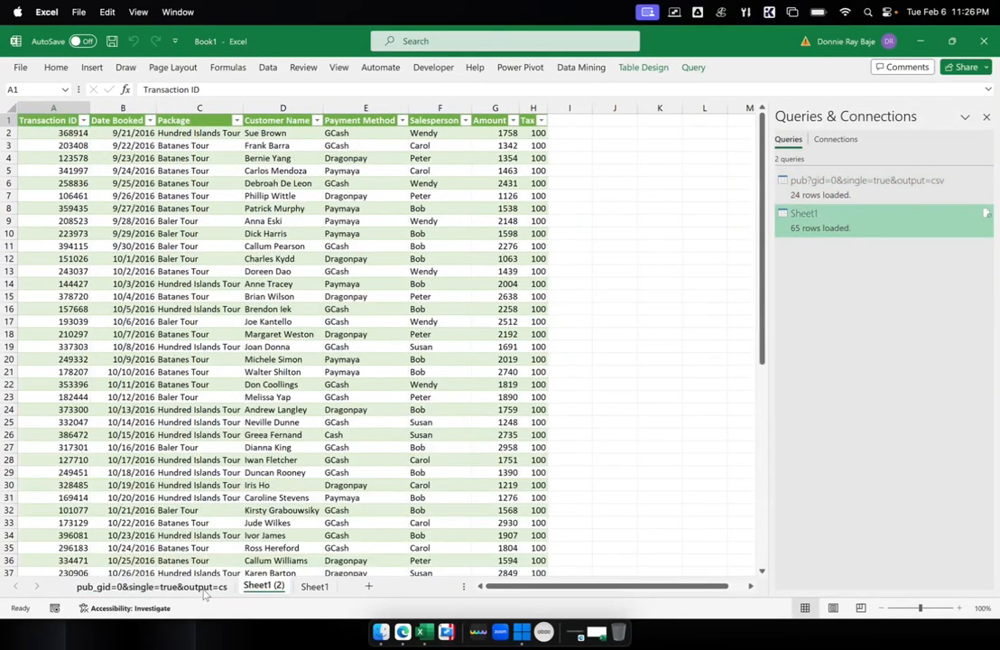
pyautogui.click(205, 591)
pyautogui.click(255, 585)
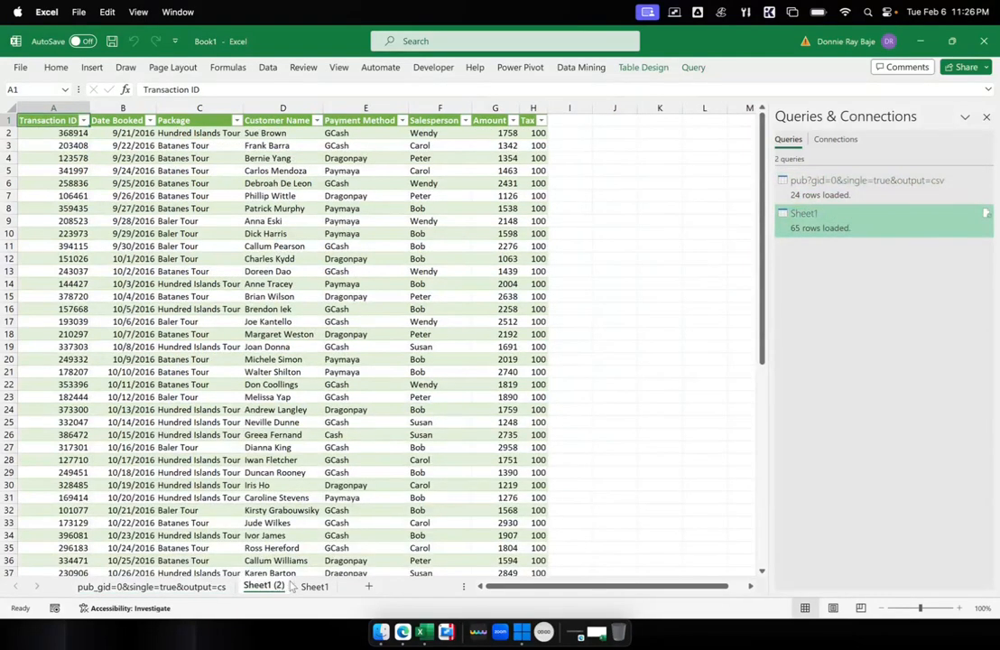
pyautogui.click(212, 587)
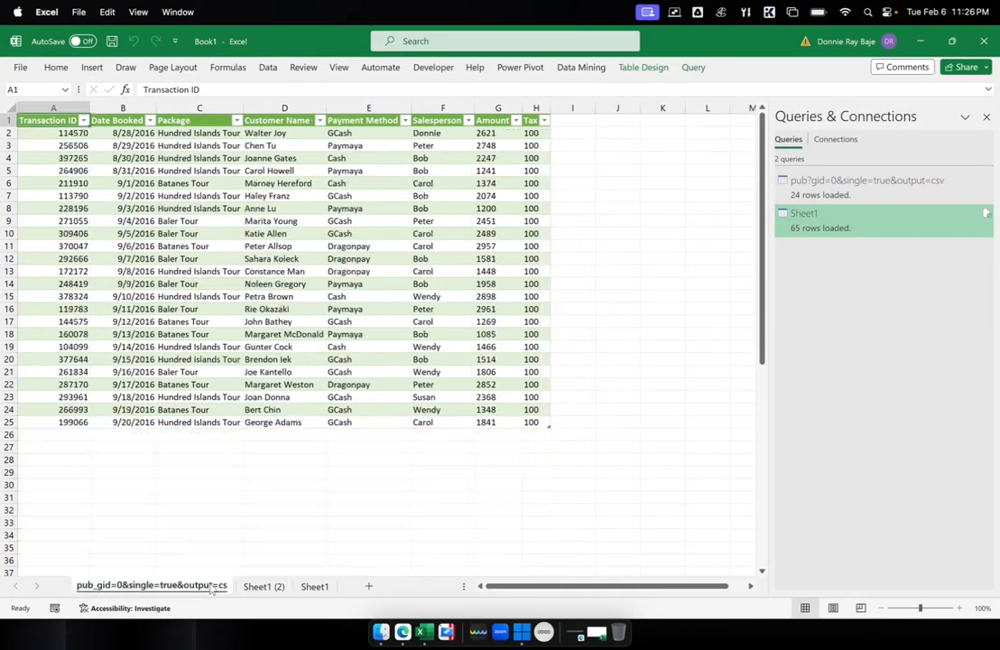
pyautogui.click(262, 587)
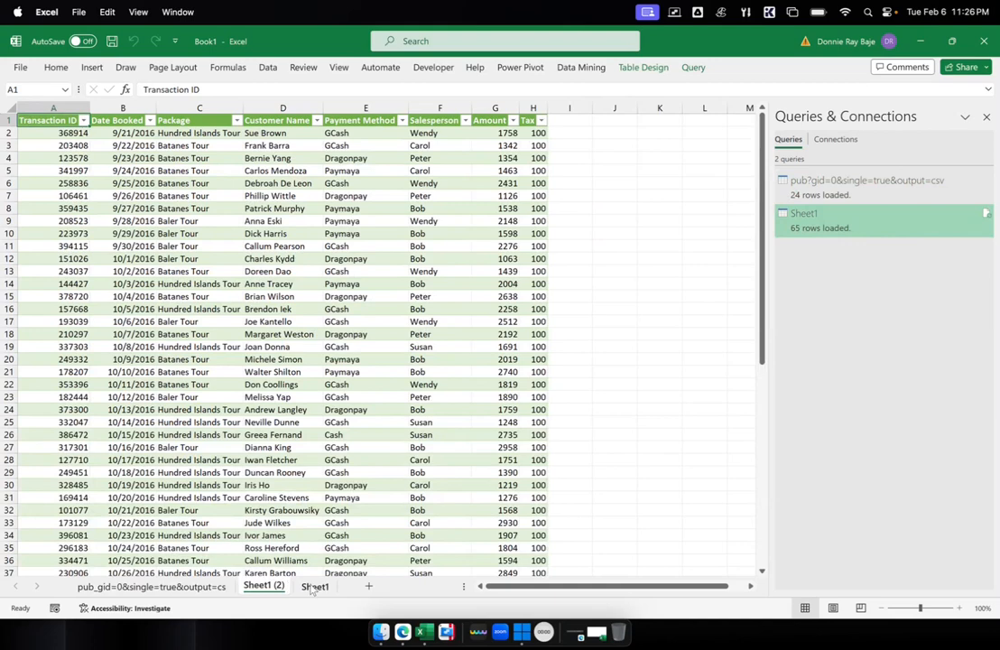
# Return to the blank Sheet1 and open the Append settings for combining this workbook's queries.
pyautogui.click(313, 586)
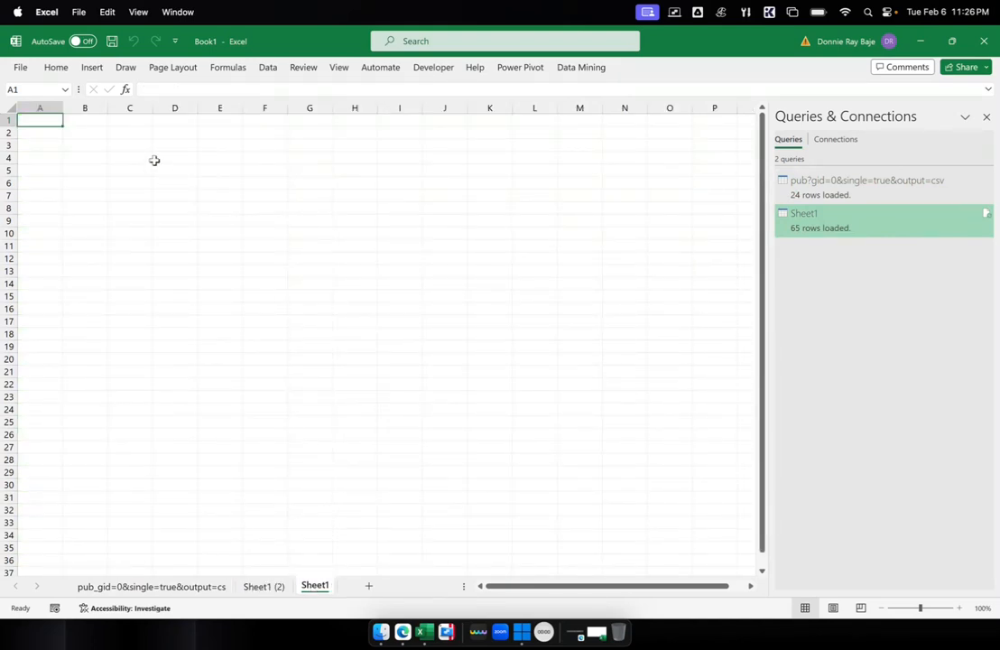
pyautogui.click(269, 69)
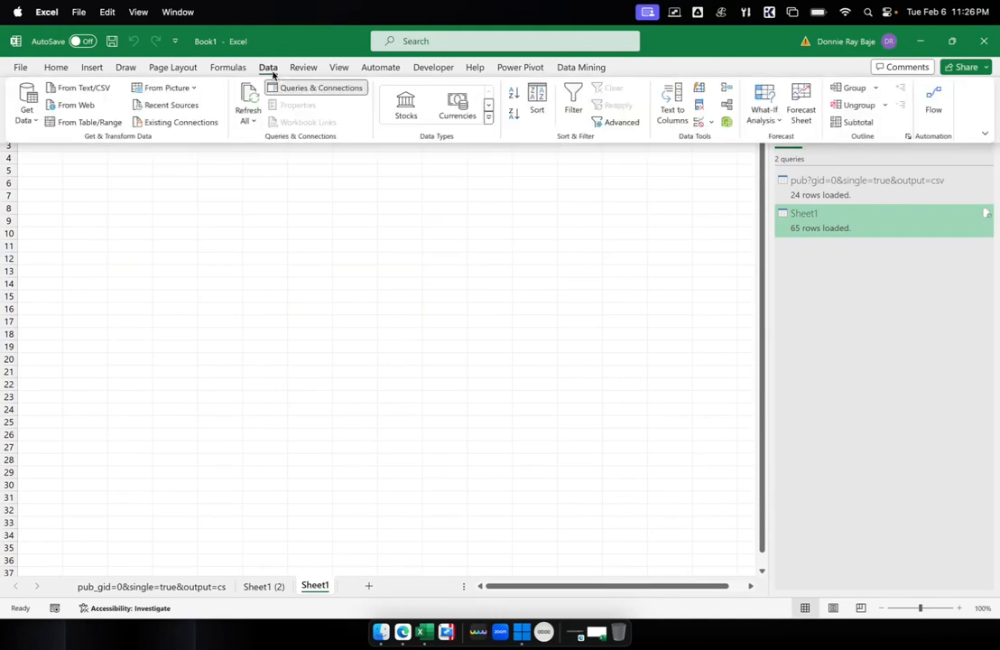
pyautogui.click(28, 114)
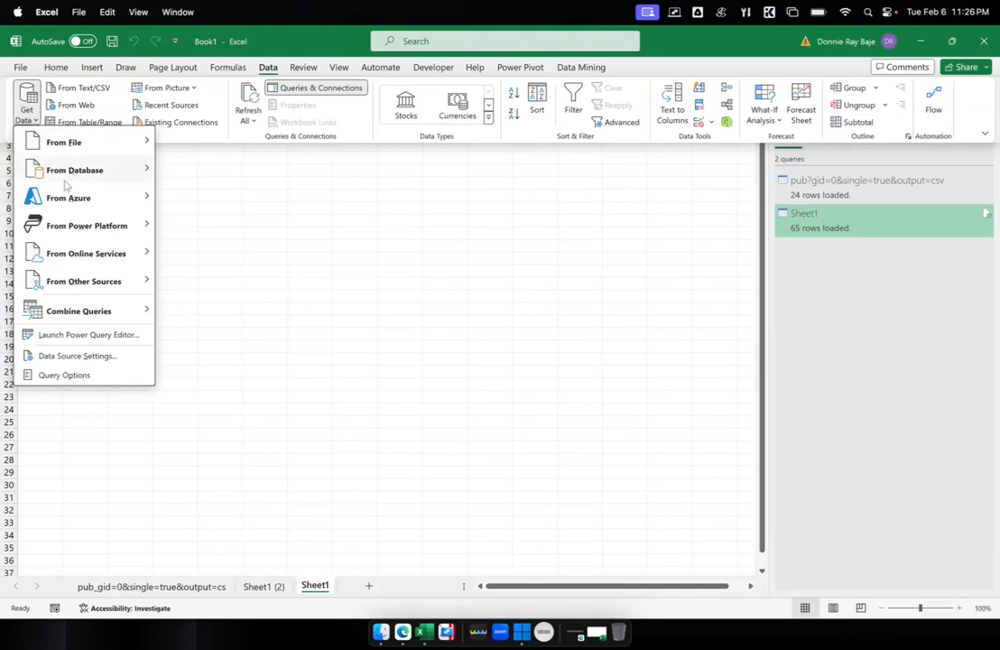
pyautogui.moveTo(80, 311)
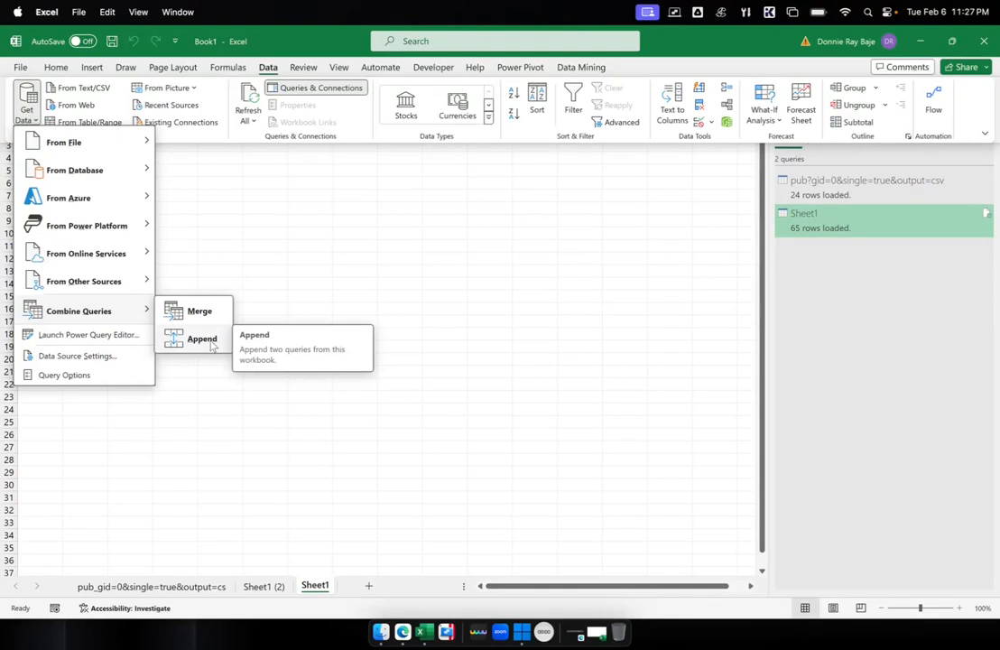
pyautogui.click(212, 346)
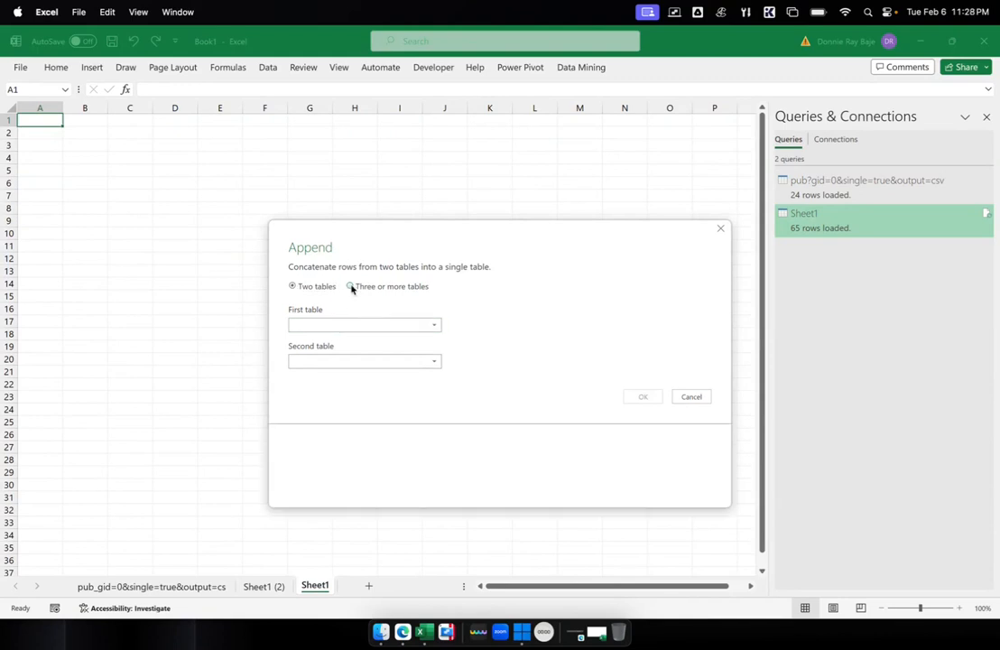
pyautogui.click(351, 287)
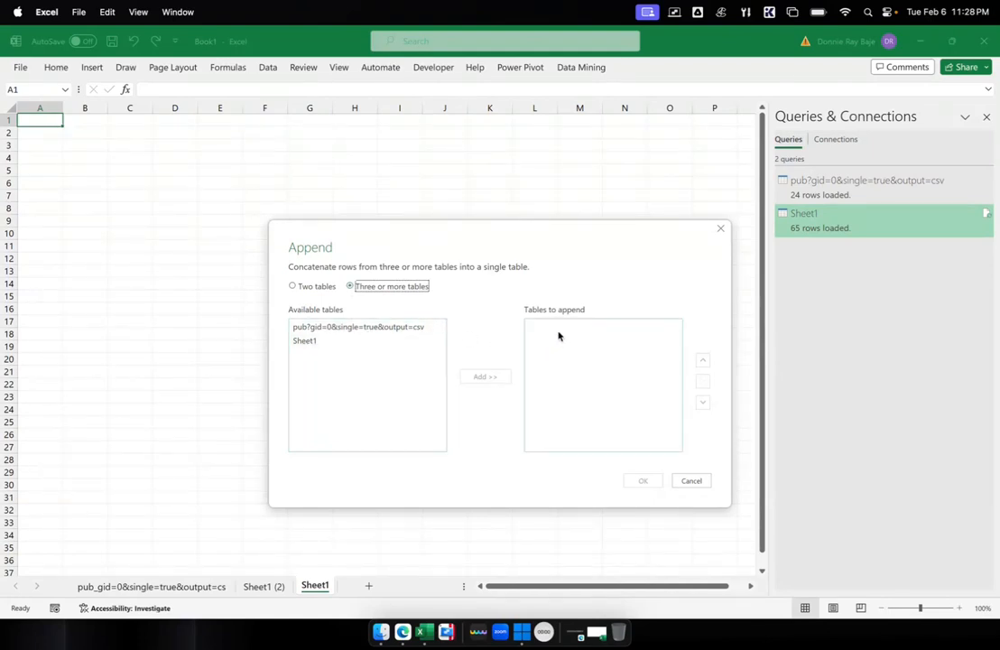
pyautogui.click(322, 287)
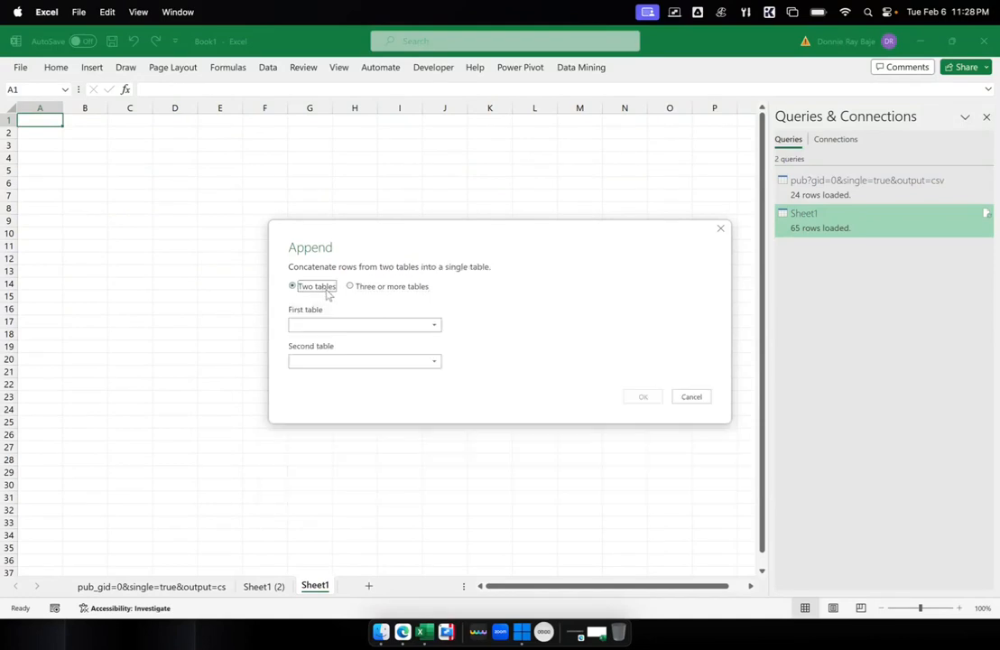
pyautogui.click(429, 326)
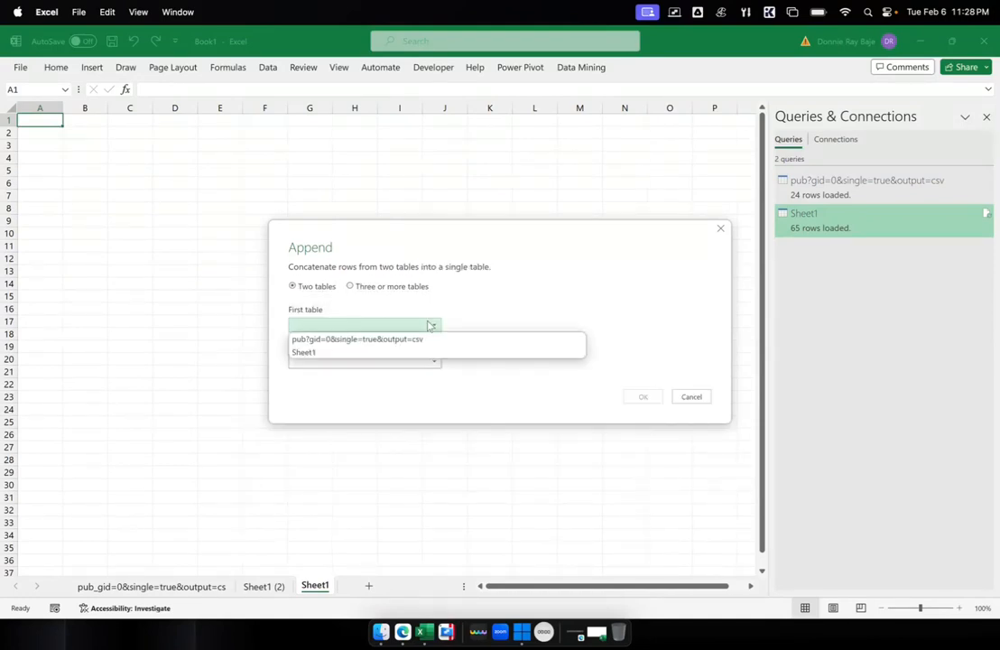
pyautogui.click(491, 306)
pyautogui.click(431, 364)
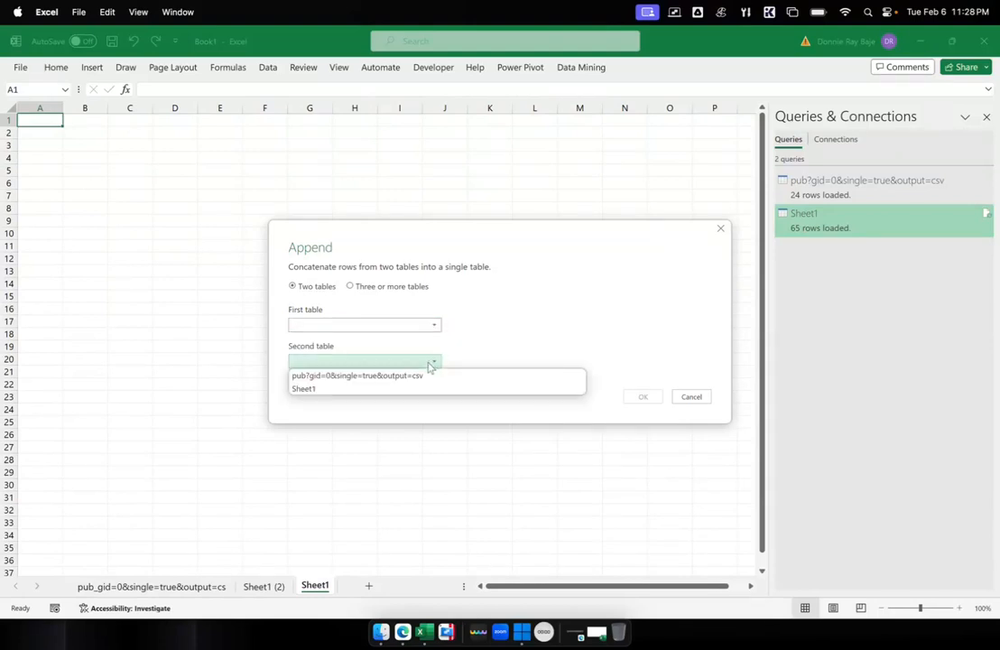
pyautogui.click(466, 352)
# Append two tables, with pub?gid=0&single=true&output=csv as the first table and Sheet1 as the second.
pyautogui.click(435, 326)
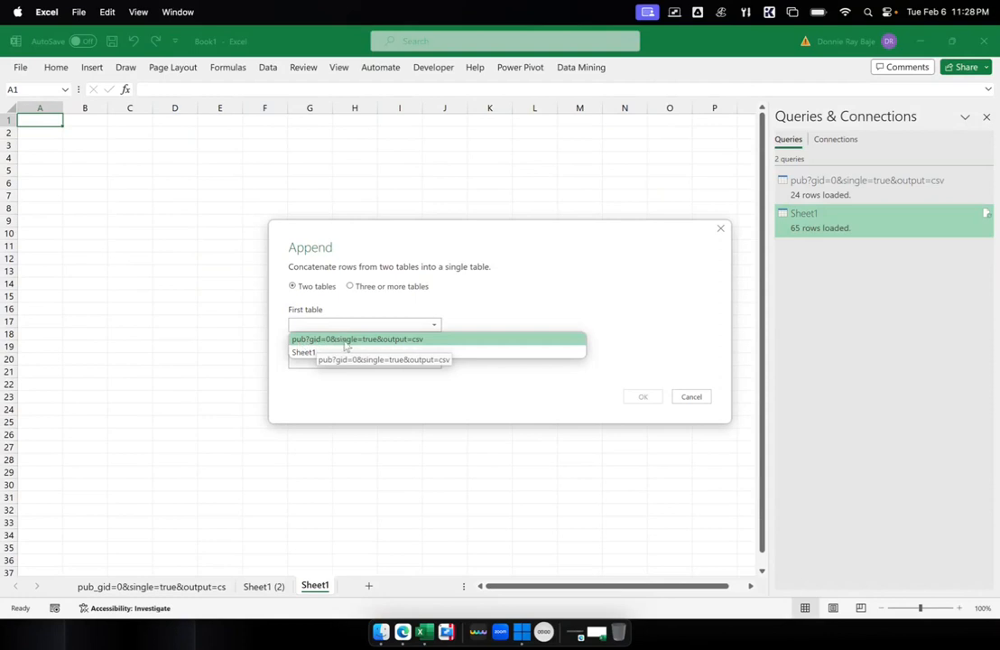
pyautogui.click(418, 340)
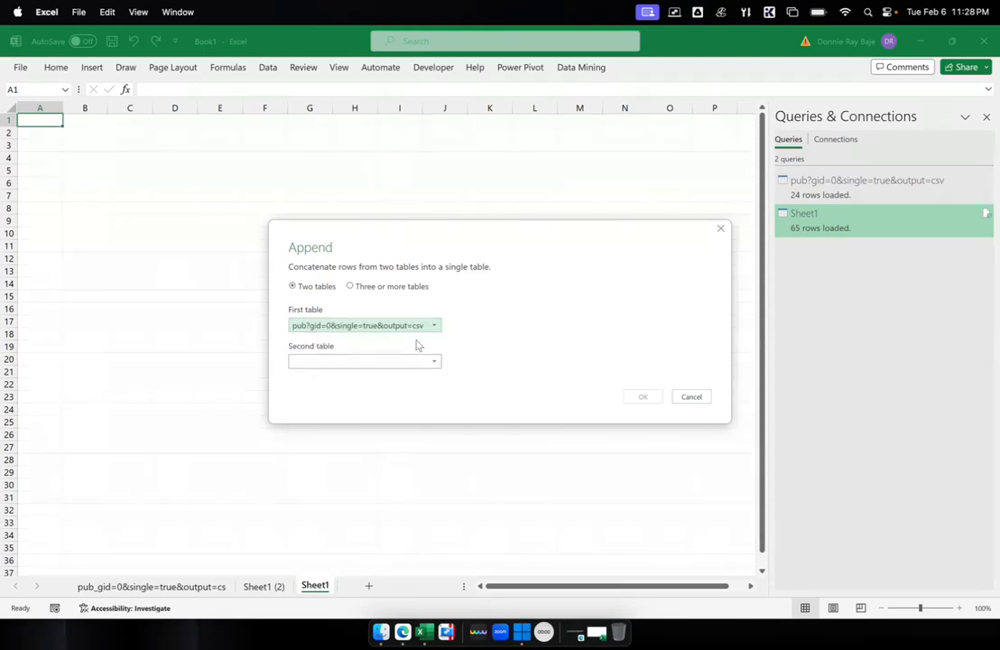
pyautogui.click(424, 363)
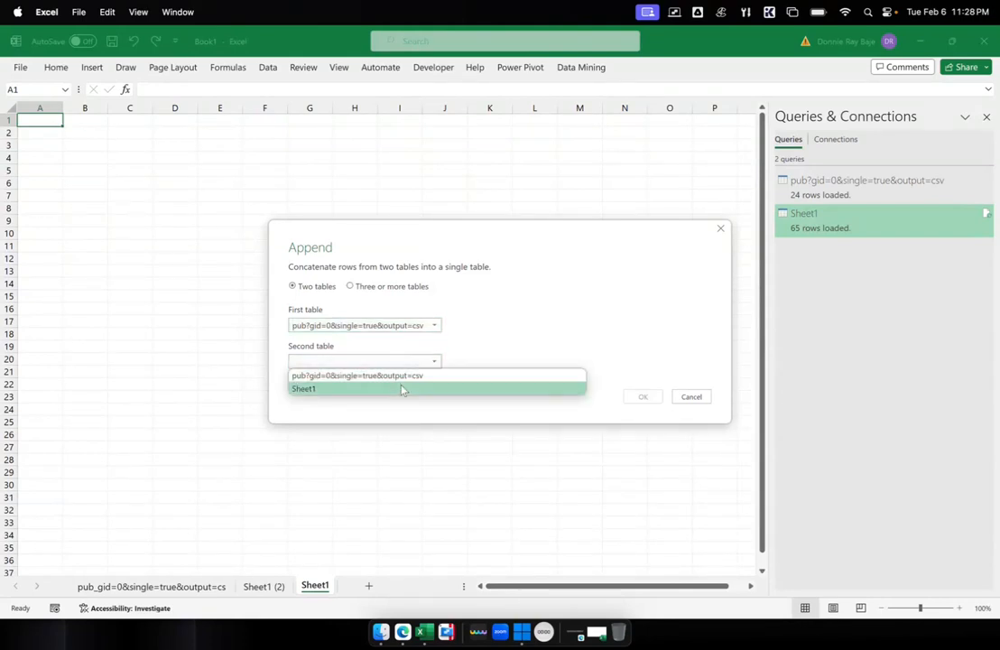
pyautogui.click(402, 388)
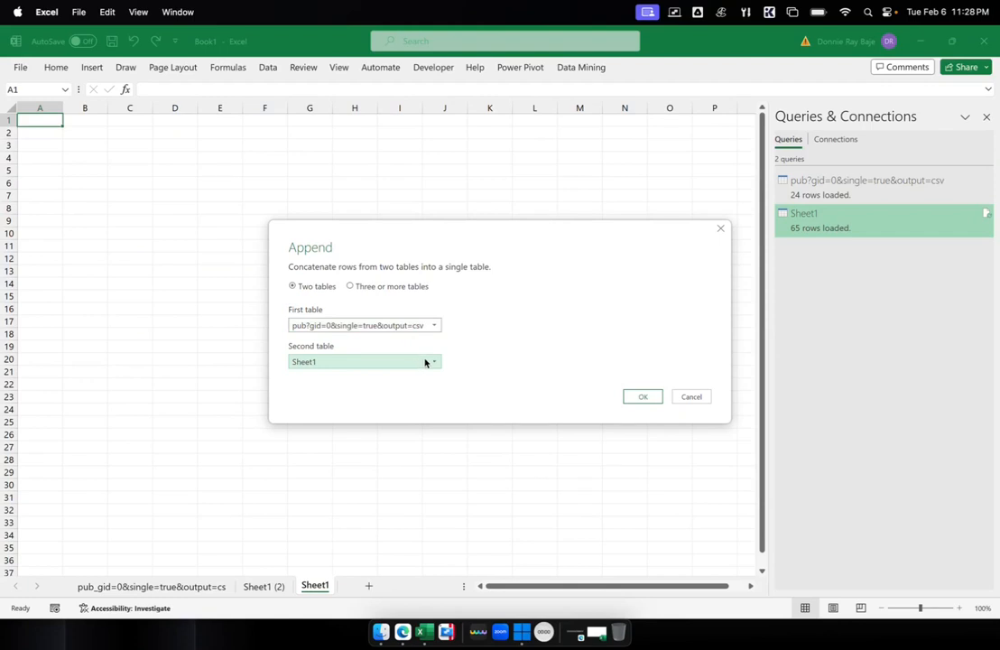
pyautogui.click(643, 398)
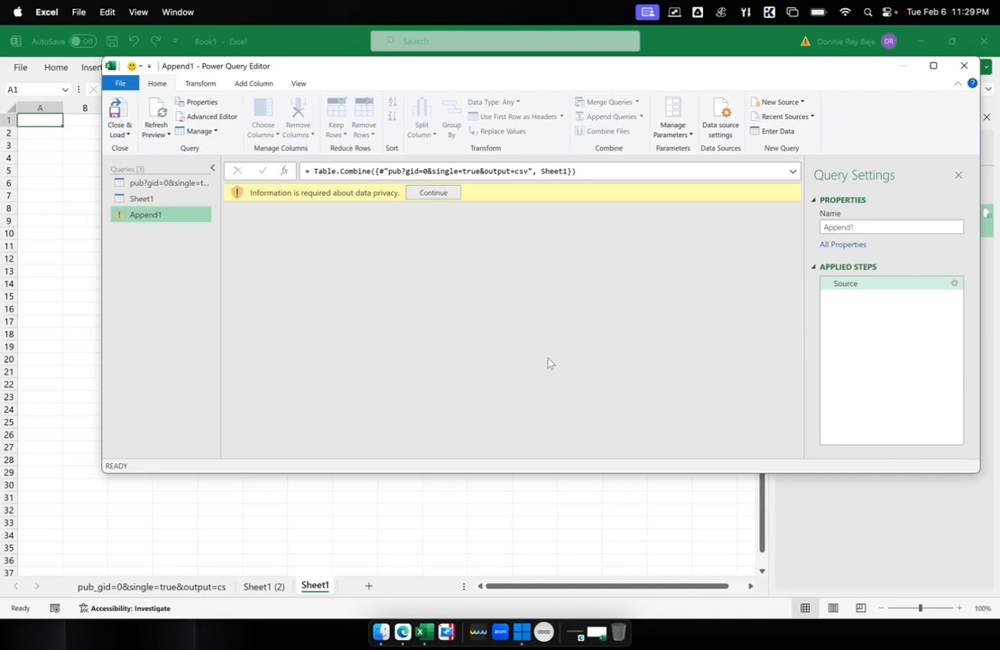
# Answer the data privacy request by ignoring Privacy Levels checks for this file and saving the choice.
pyautogui.click(441, 193)
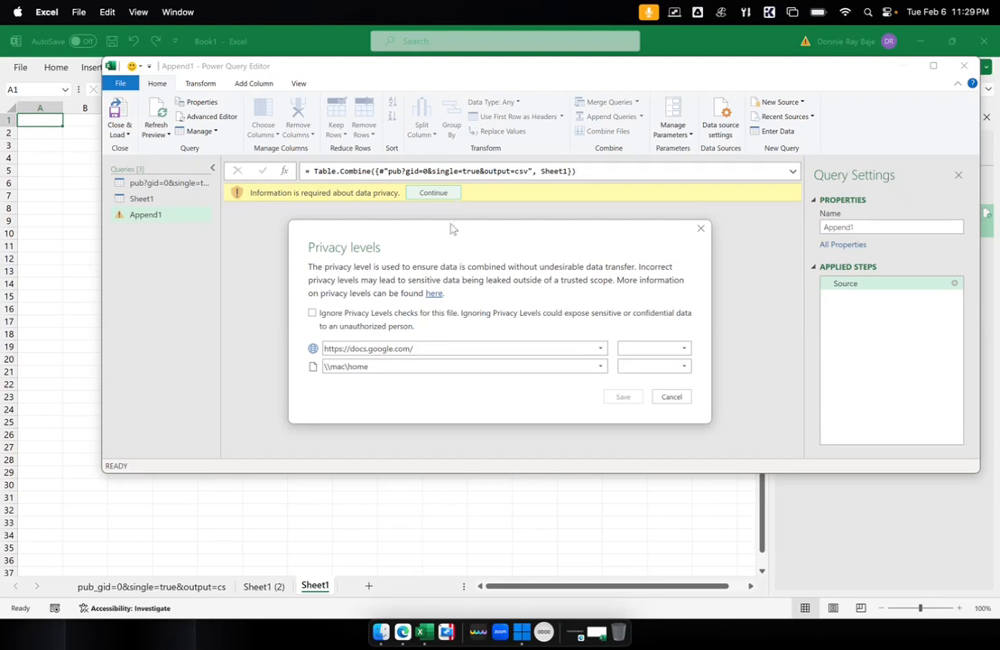
pyautogui.click(312, 313)
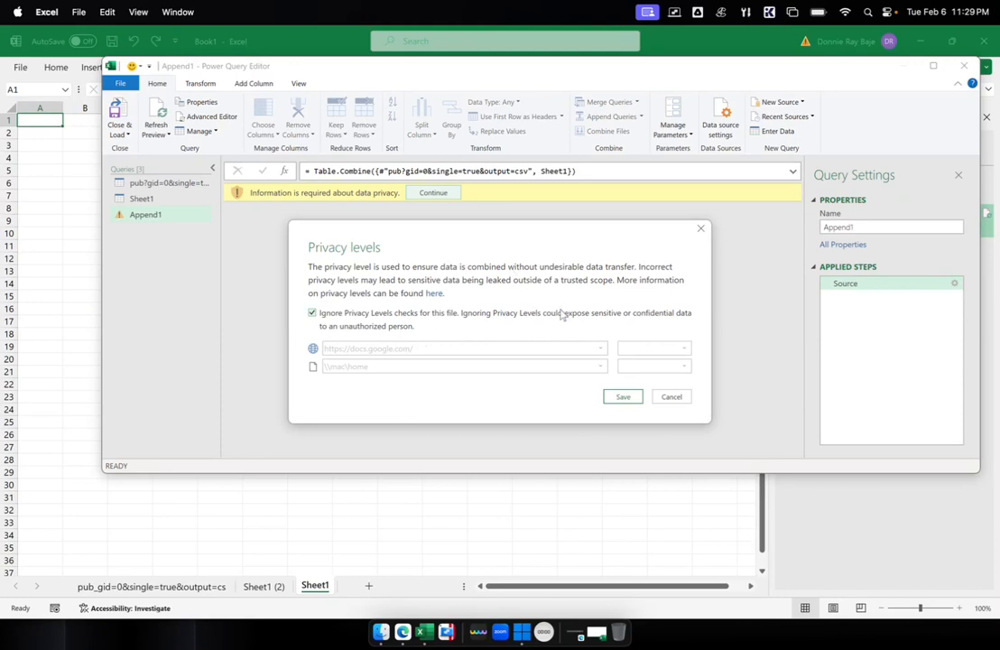
pyautogui.click(626, 400)
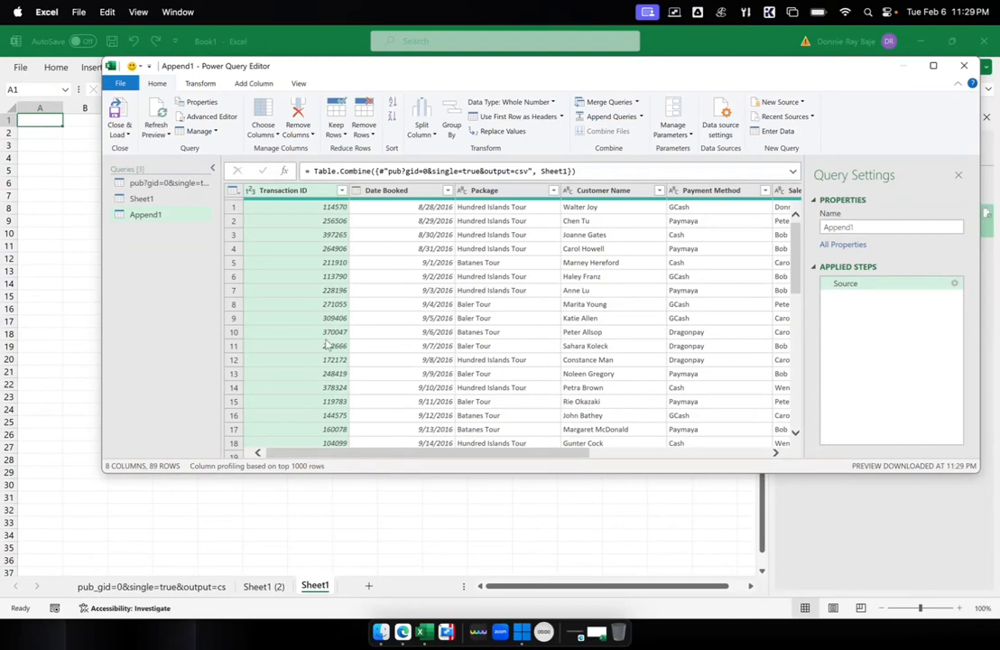
# Reposition the Power Query Editor window and review the appended rows down to the last record.
pyautogui.moveTo(664, 74); pyautogui.dragTo(633, 118)
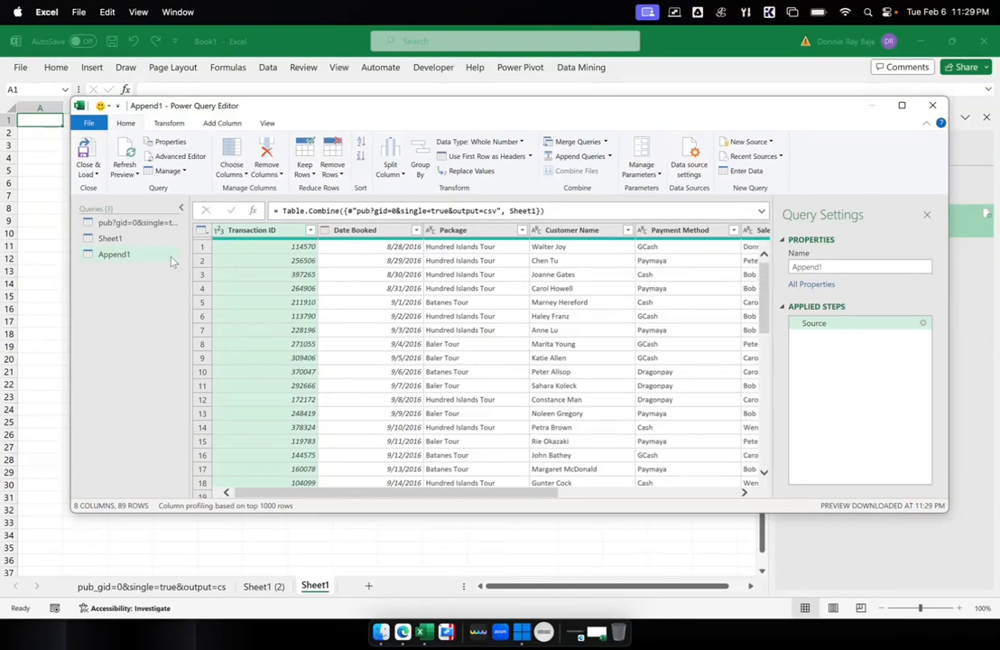
pyautogui.moveTo(768, 287); pyautogui.dragTo(755, 458)
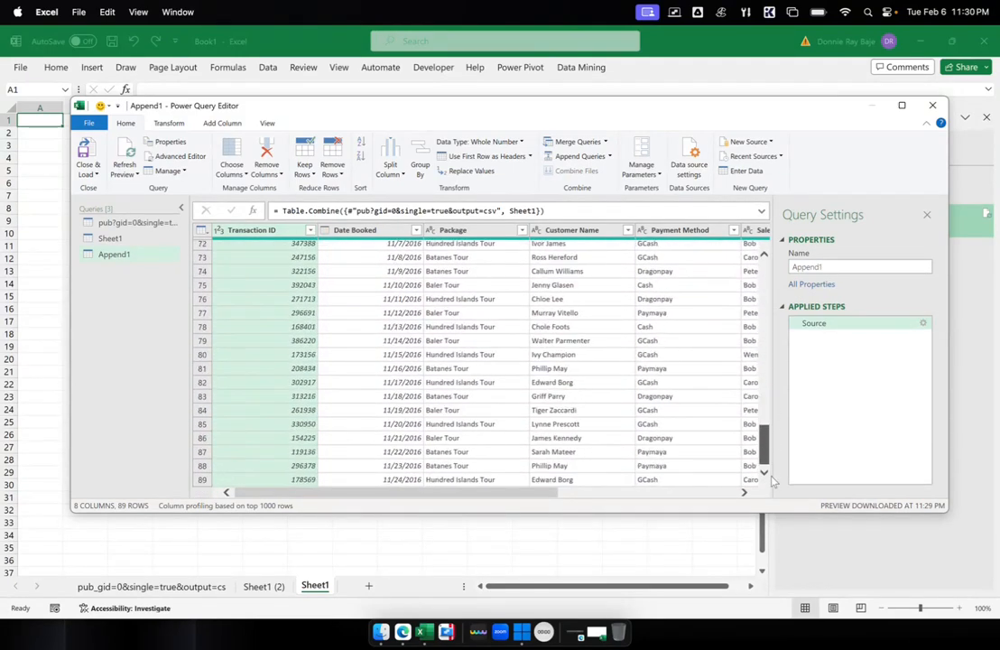
# Check through the appended rows and load the Append1 query into the workbook as a new sheet.
pyautogui.scroll(8, 752, 453)
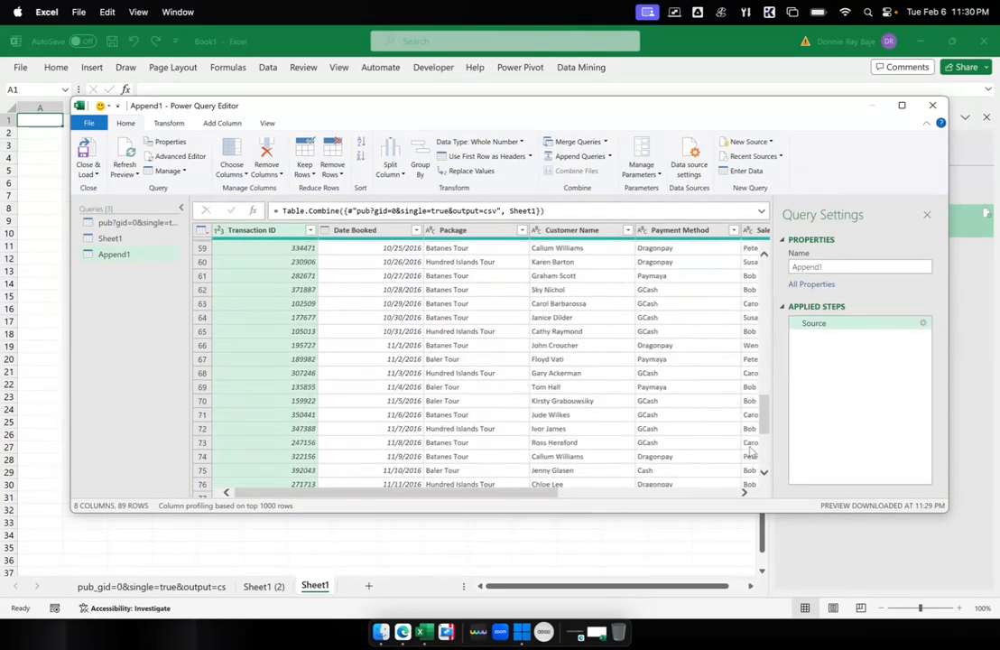
pyautogui.scroll(-8, 751, 452)
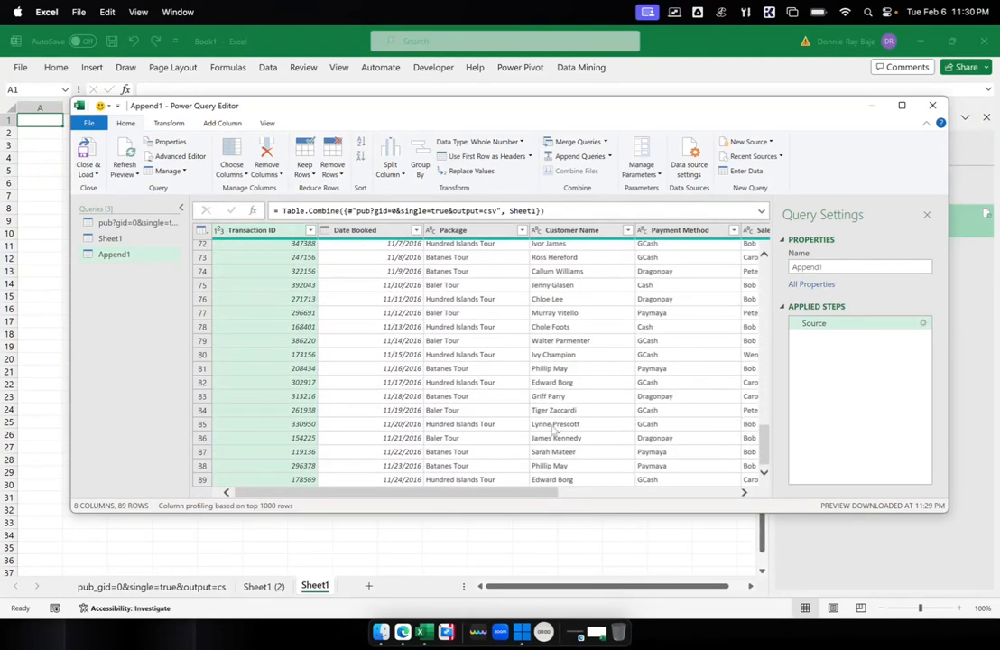
pyautogui.scroll(10, 408, 331)
pyautogui.scroll(10, 408, 332)
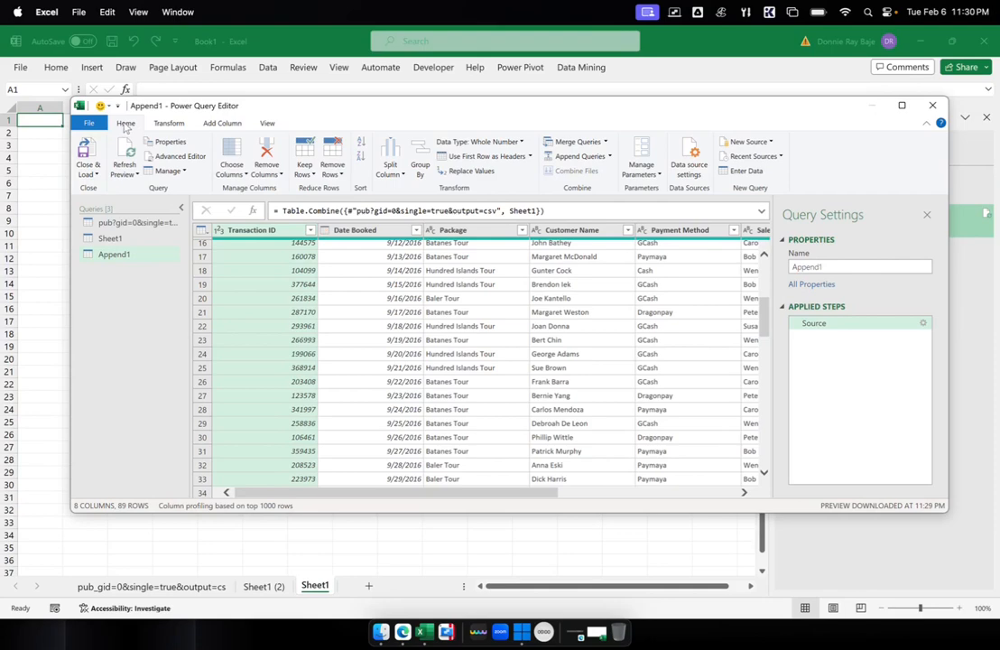
pyautogui.moveTo(261, 107)
pyautogui.mouseDown()
pyautogui.moveTo(271, 113)
pyautogui.moveTo(264, 105)
pyautogui.mouseUp()
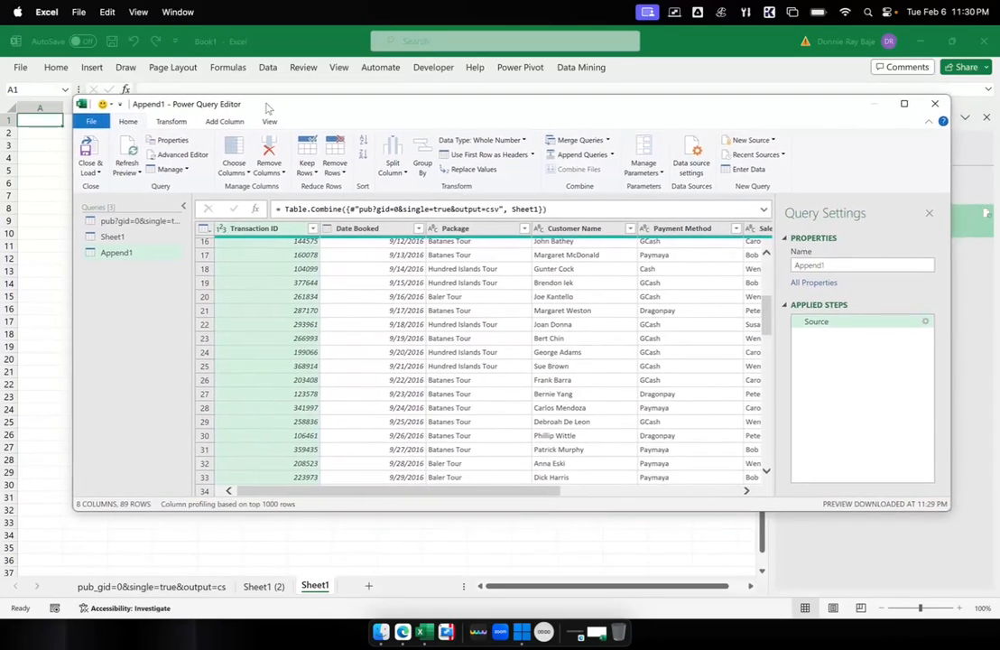
pyautogui.click(96, 151)
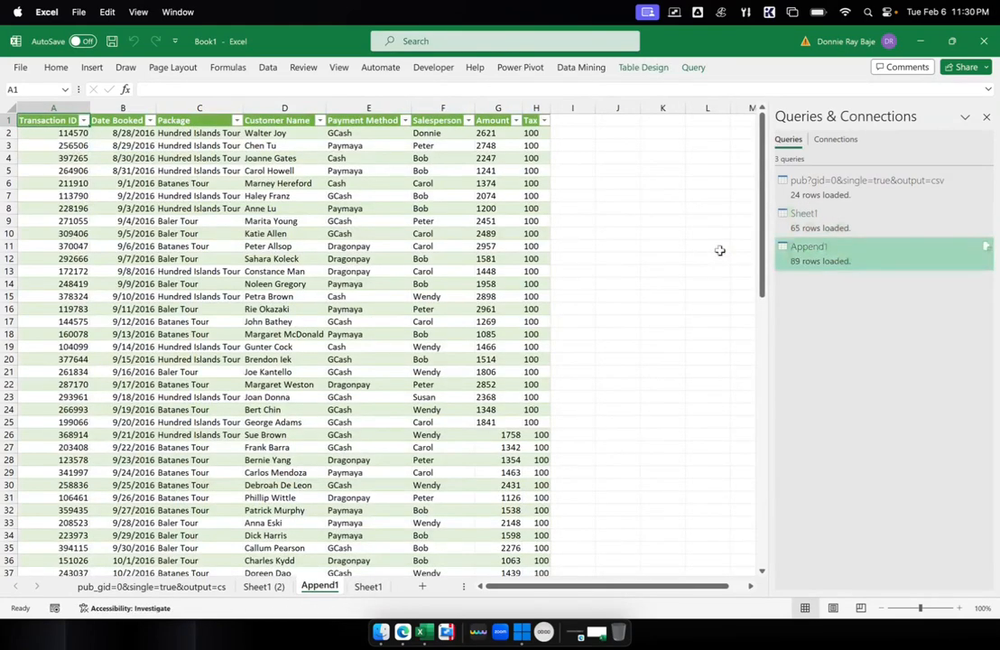
# Examine the Append1 table where the CSV rows meet the ExcelSource rows, comparing the Amount and Tax values around row 26.
pyautogui.scroll(-9, 720, 250)
pyautogui.scroll(6, 719, 250)
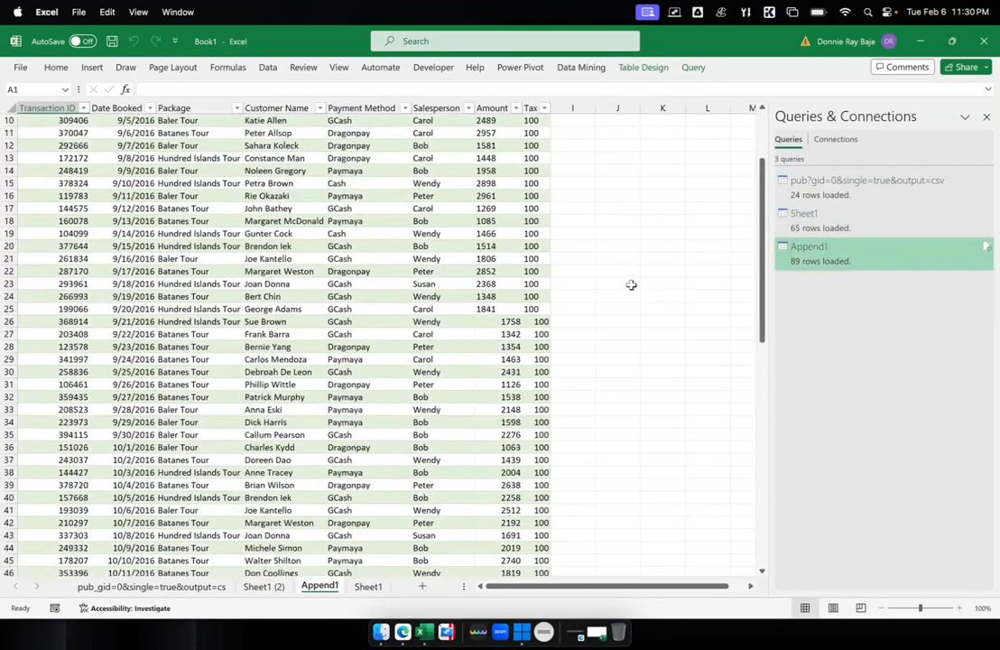
pyautogui.click(11, 322)
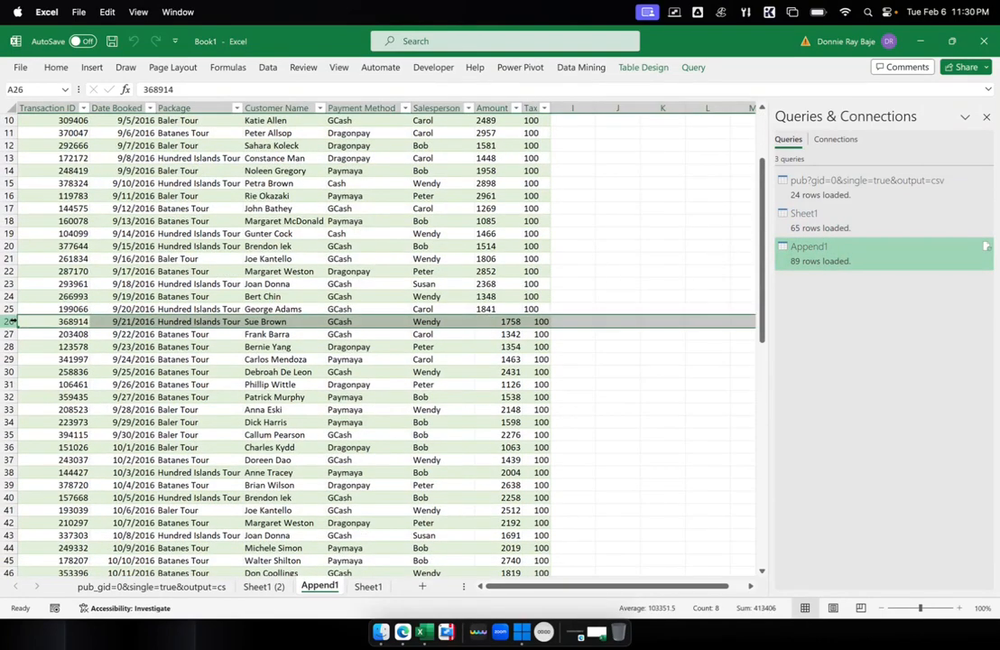
pyautogui.scroll(3, 227, 377)
pyautogui.click(271, 334)
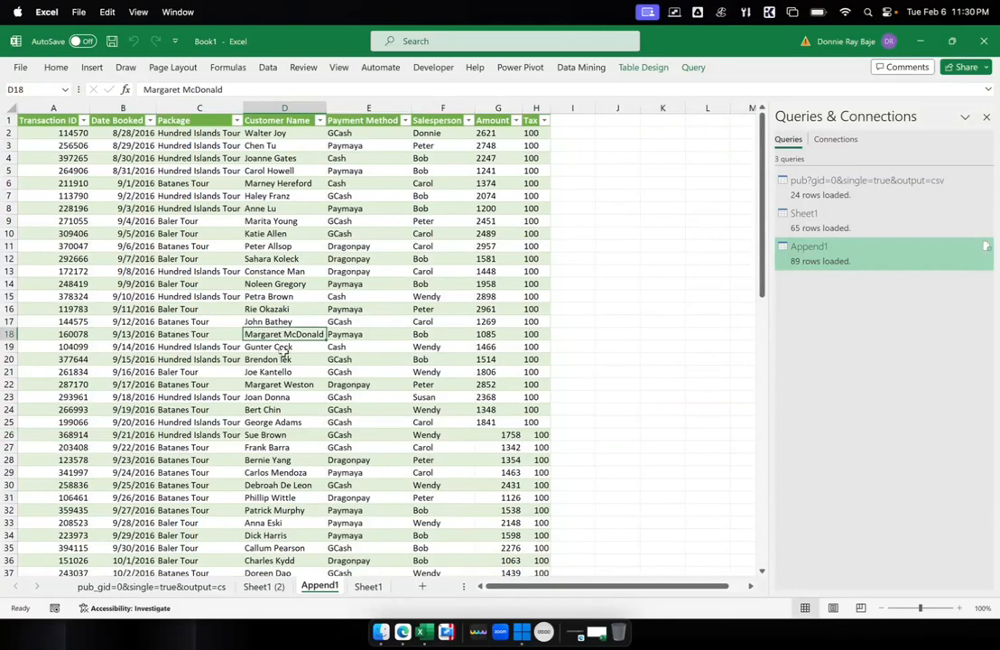
pyautogui.click(529, 421)
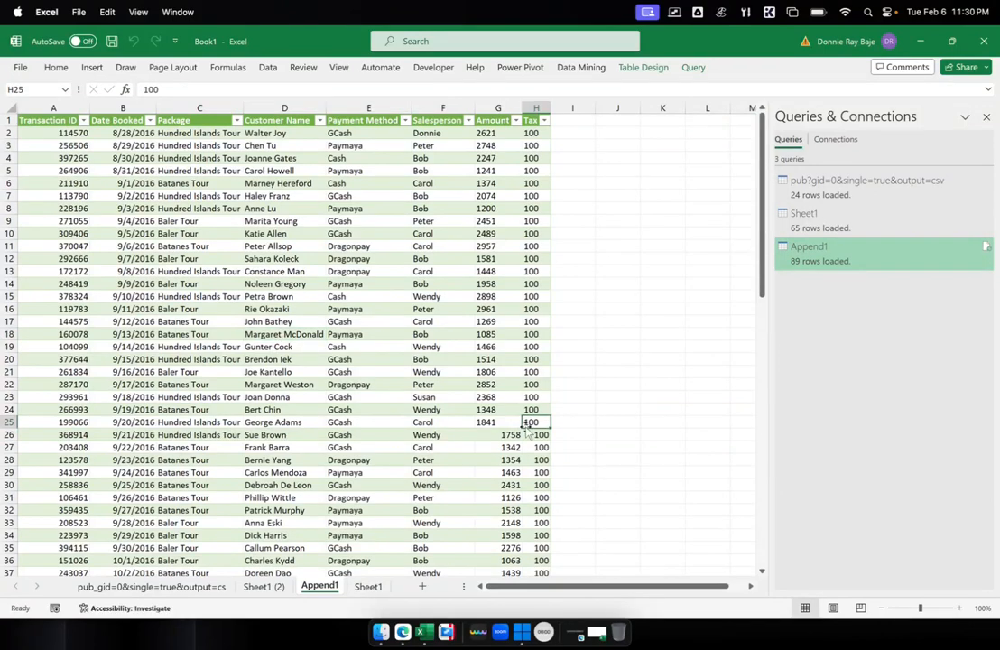
pyautogui.click(492, 434)
pyautogui.click(531, 409)
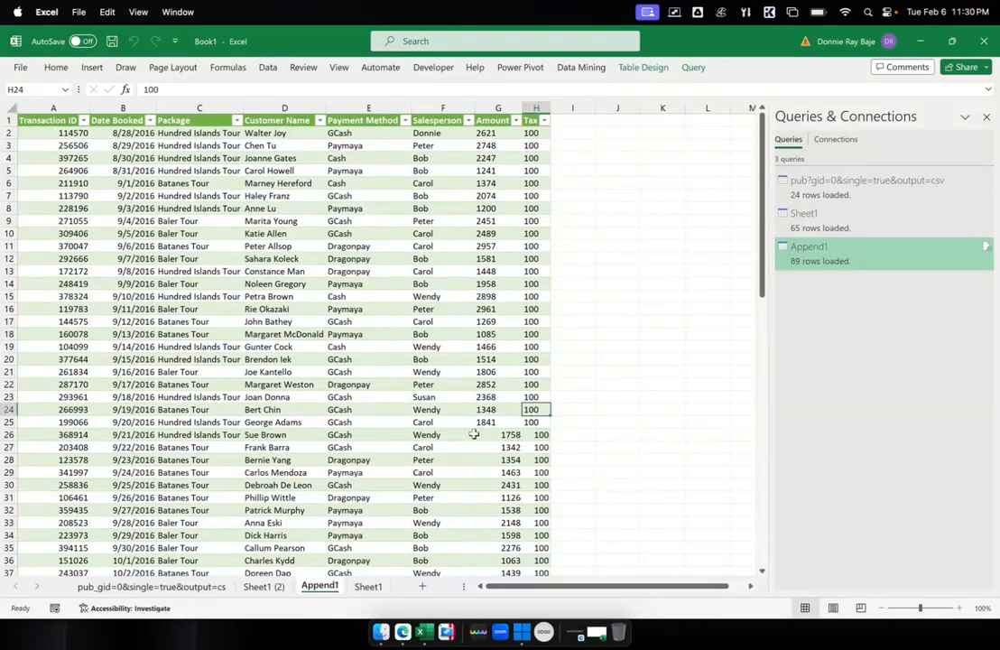
pyautogui.press('Left')
pyautogui.press('Down')
pyautogui.press('Down')
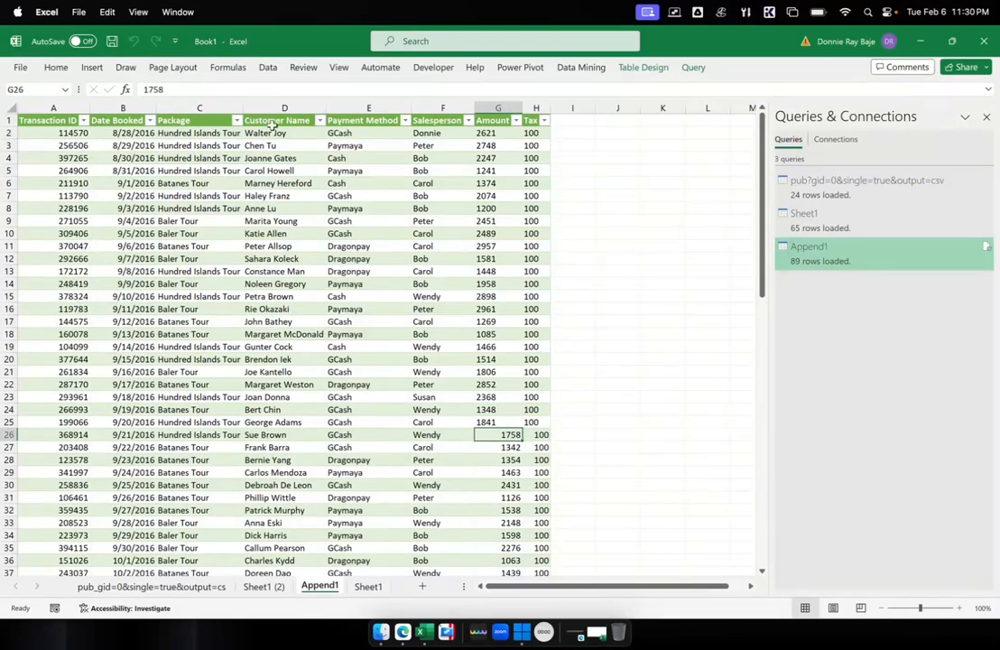
# Compare the combined Date Booked column with the rows in the CSV sheet and Sheet1 (2), ending back on Append1.
pyautogui.click(123, 108)
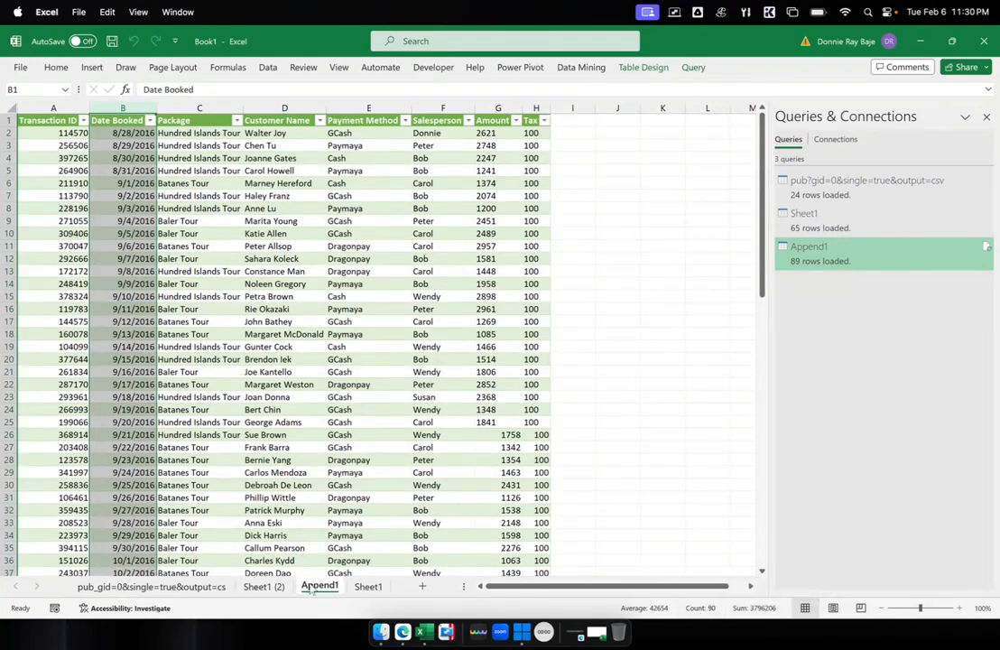
pyautogui.click(151, 585)
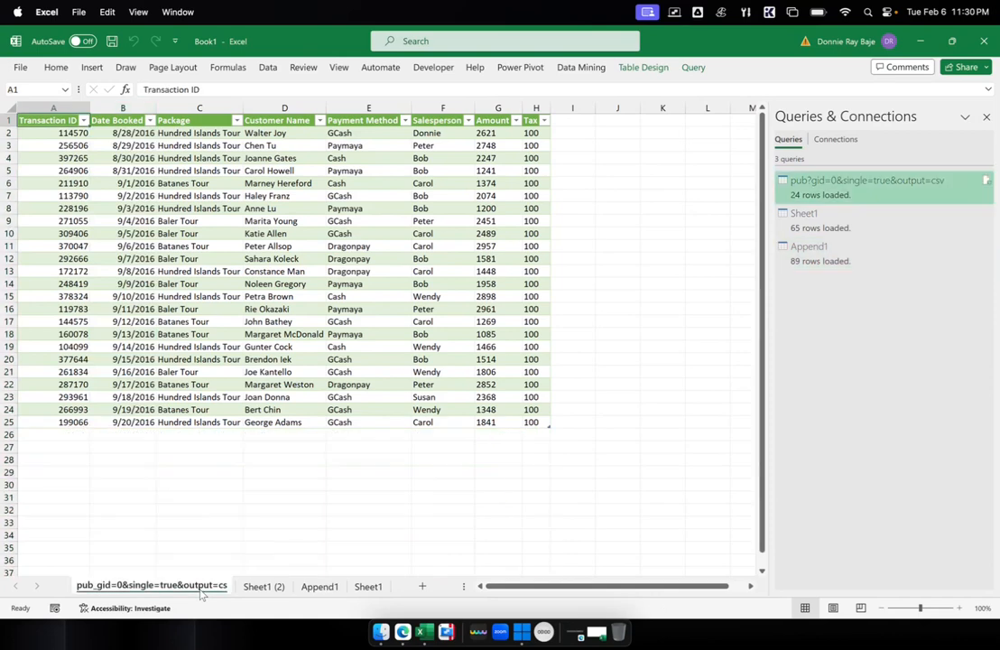
pyautogui.moveTo(131, 132); pyautogui.dragTo(147, 457)
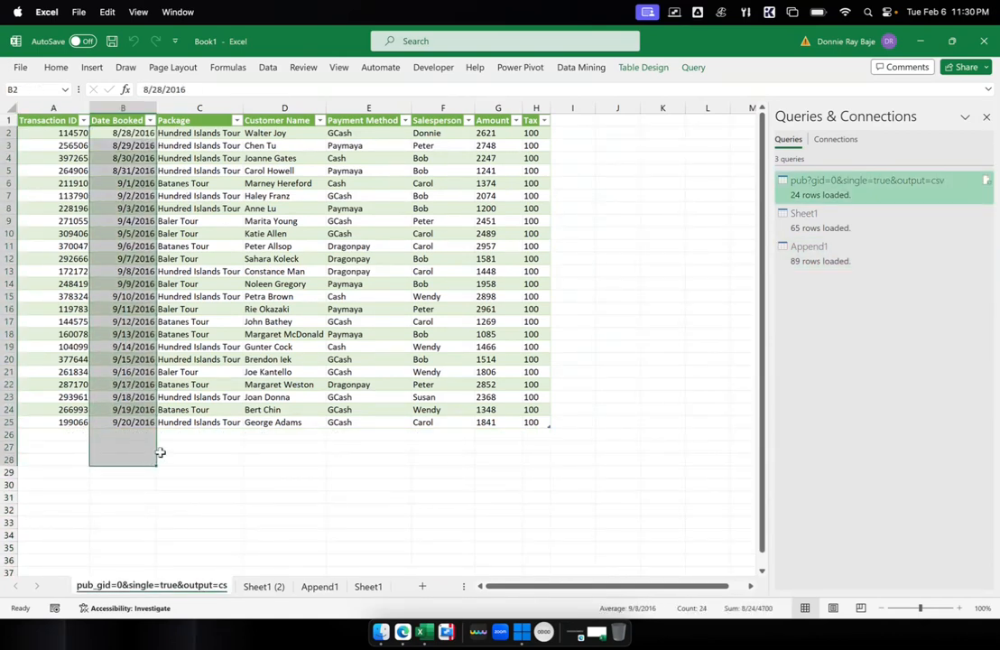
pyautogui.click(271, 588)
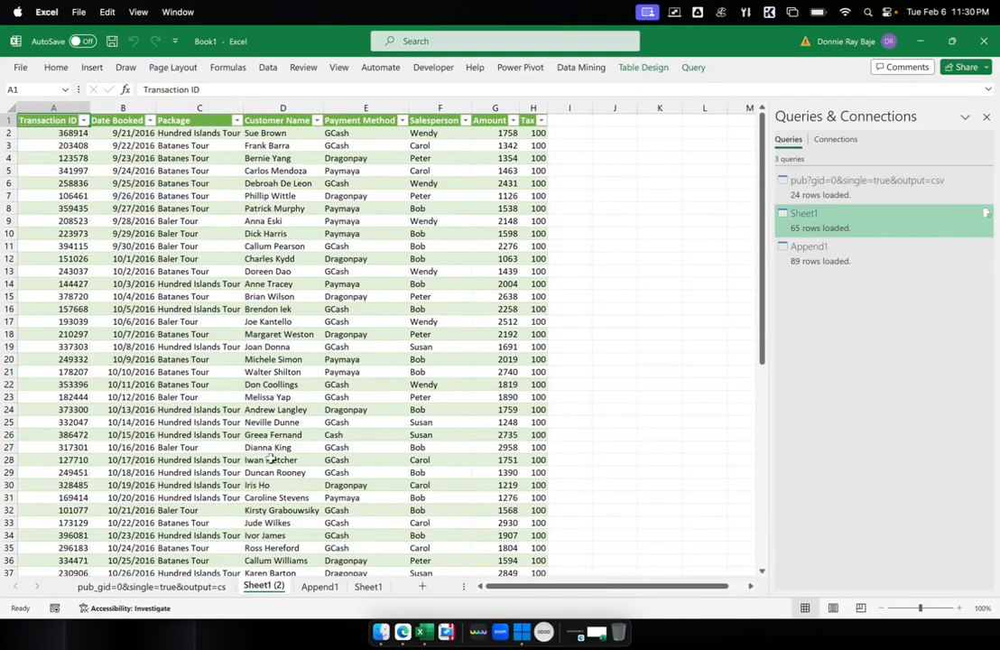
pyautogui.moveTo(239, 122); pyautogui.dragTo(287, 548)
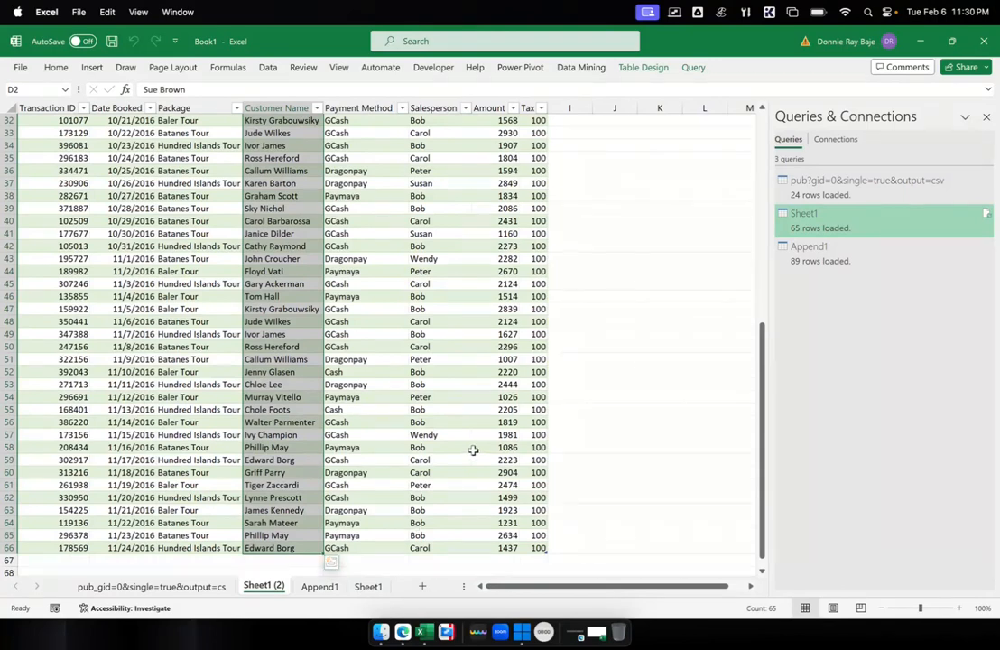
pyautogui.click(318, 588)
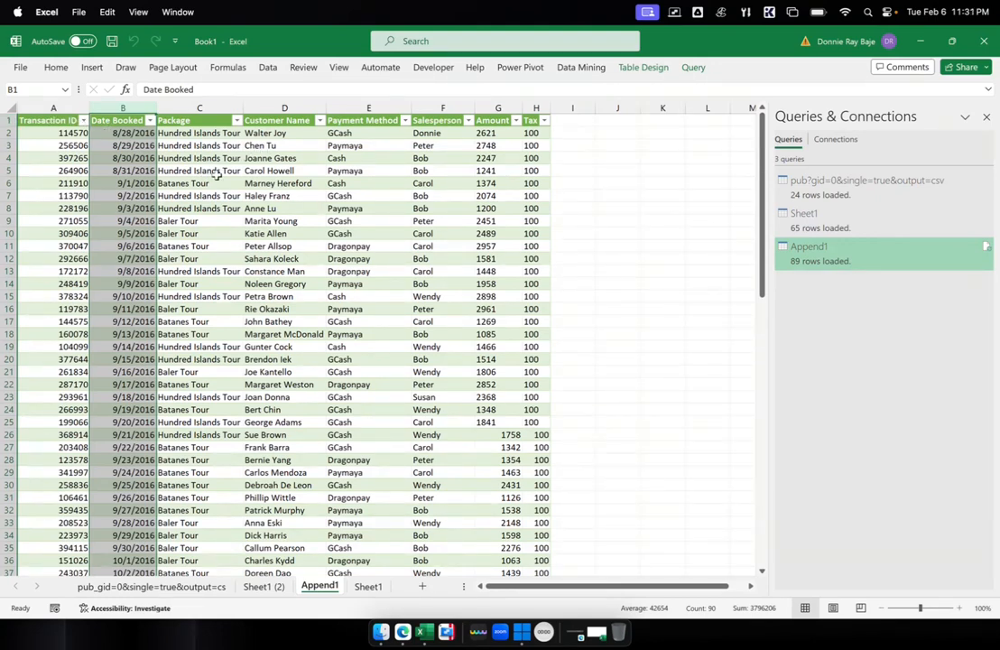
pyautogui.click(359, 221)
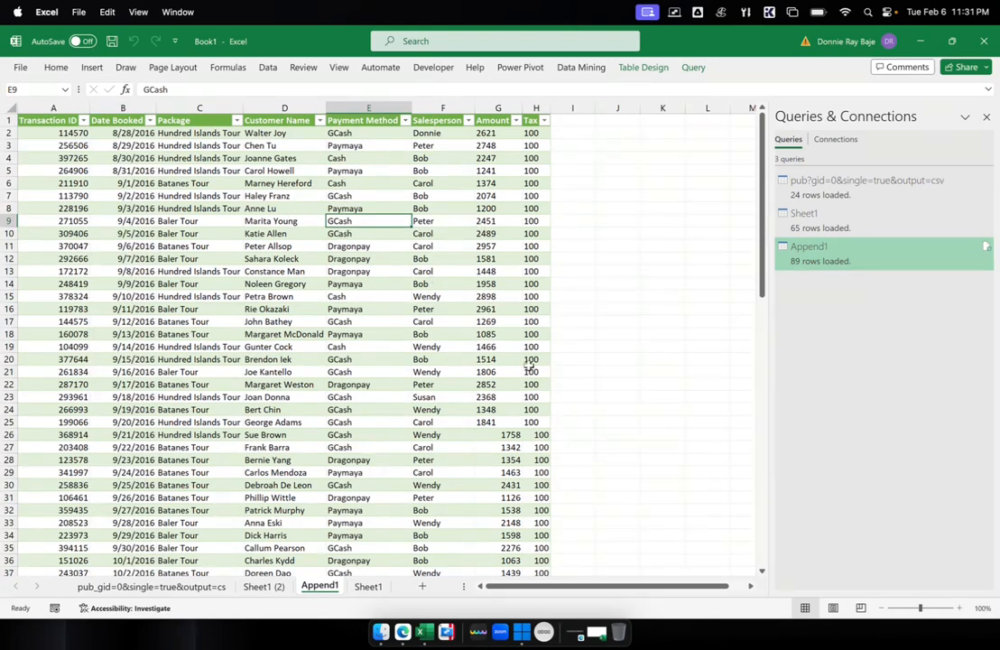
# Delete the two source sheets, pub_gid=0&single=true&output=cs and Sheet1 (2), from the workbook.
pyautogui.rightClick(216, 588)
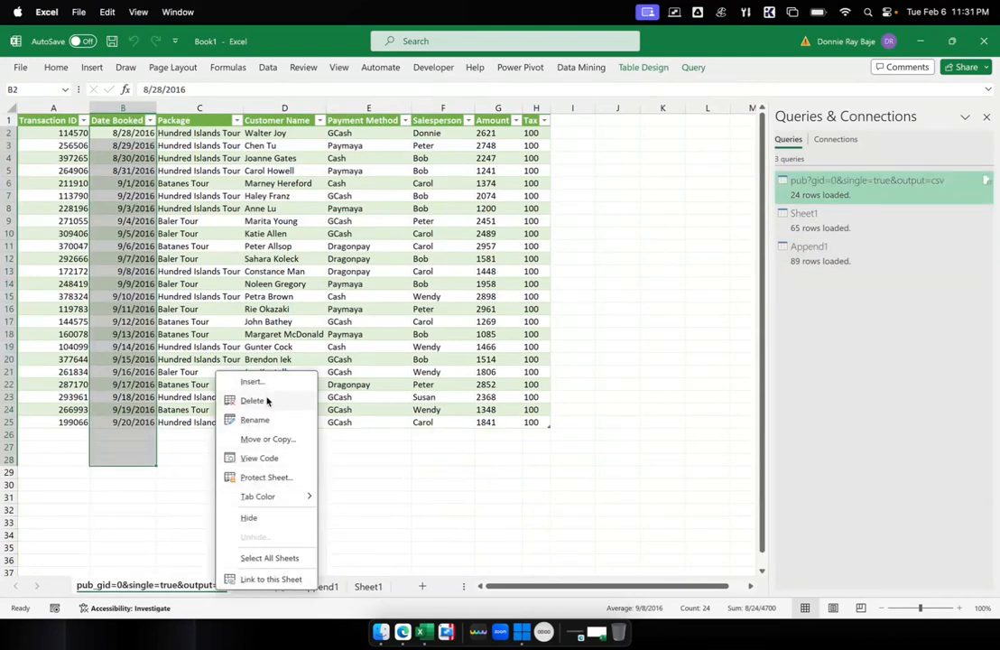
pyautogui.click(254, 400)
pyautogui.click(497, 368)
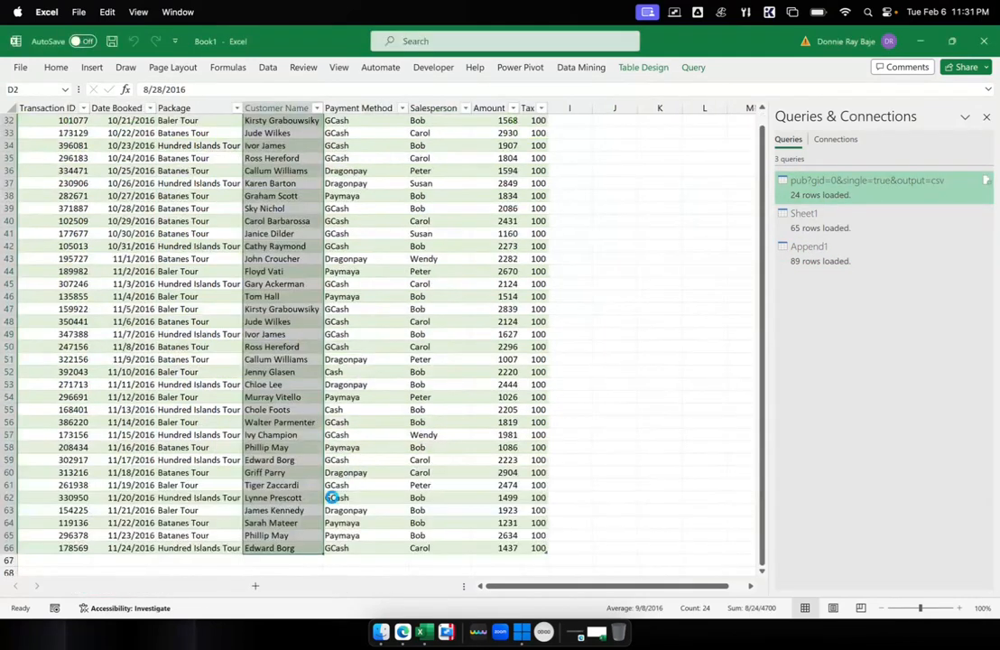
pyautogui.rightClick(113, 587)
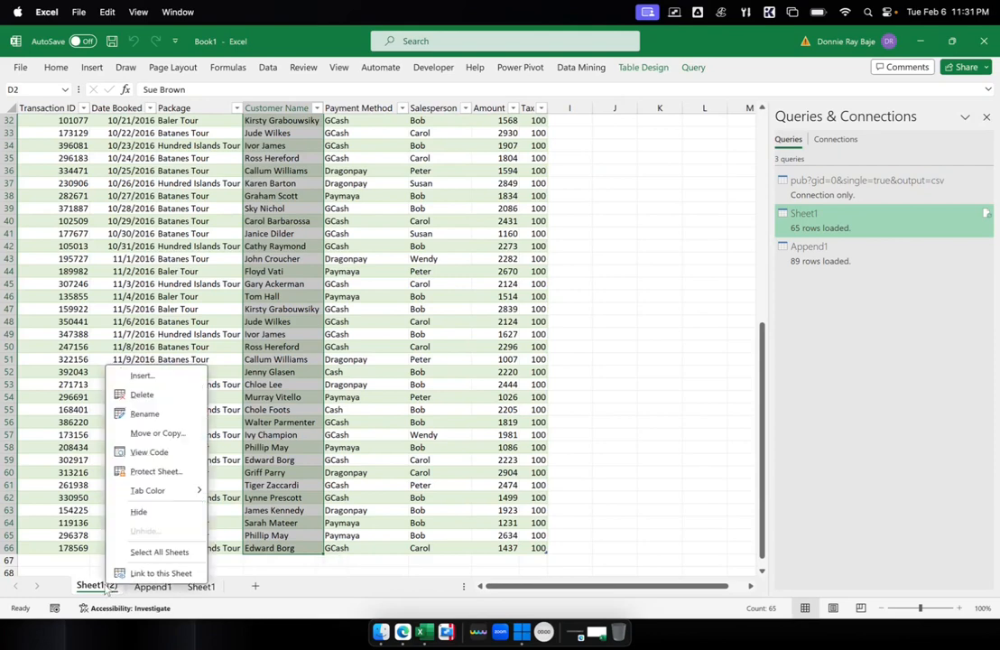
pyautogui.click(162, 398)
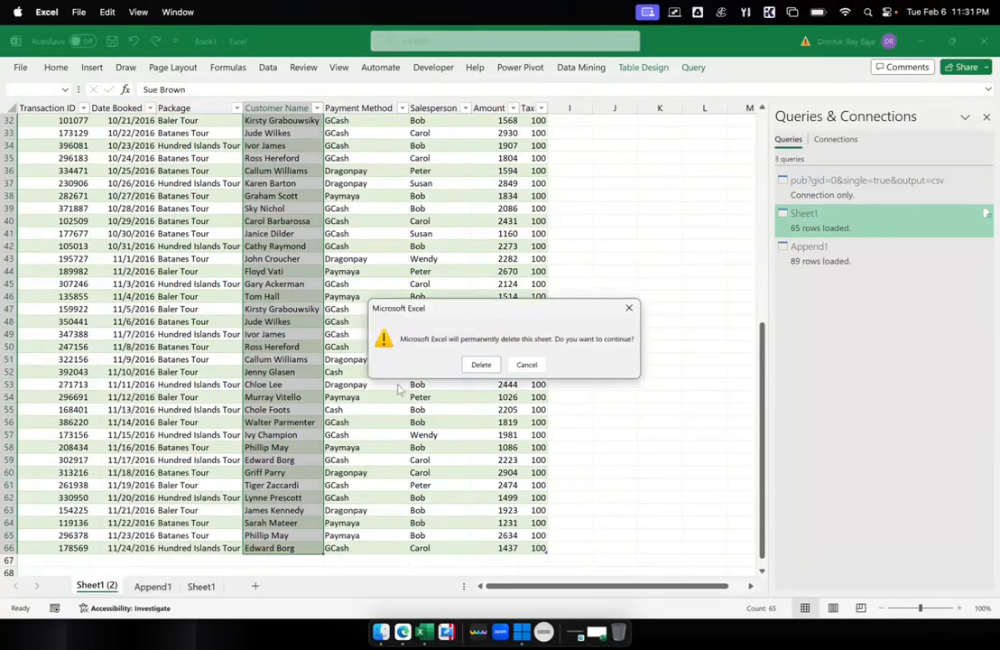
pyautogui.click(483, 365)
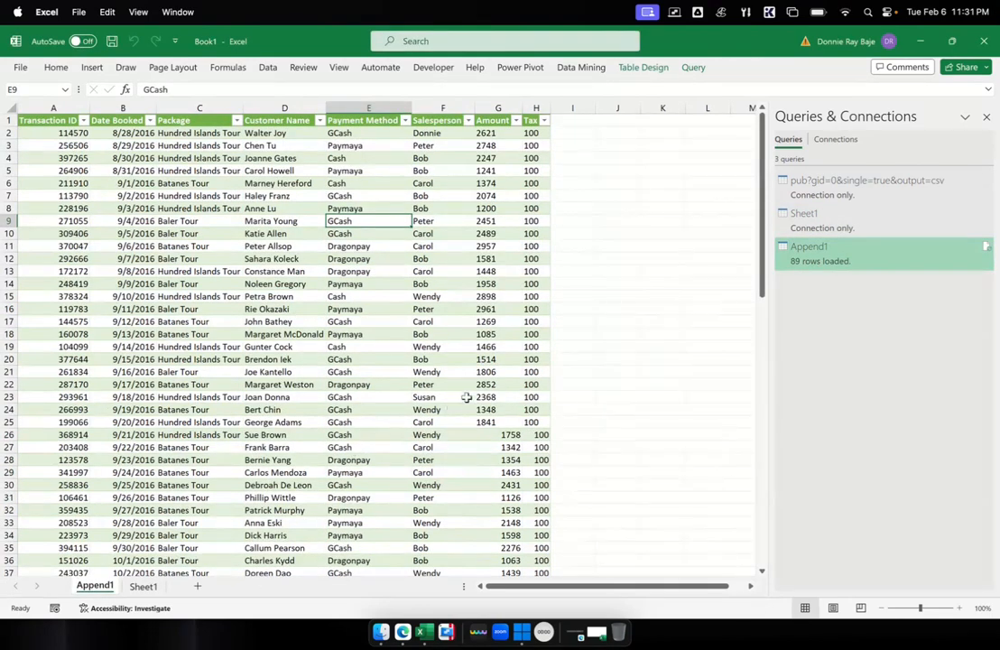
# Rename the Append1 sheet as MergedSheet.
pyautogui.doubleClick(114, 586)
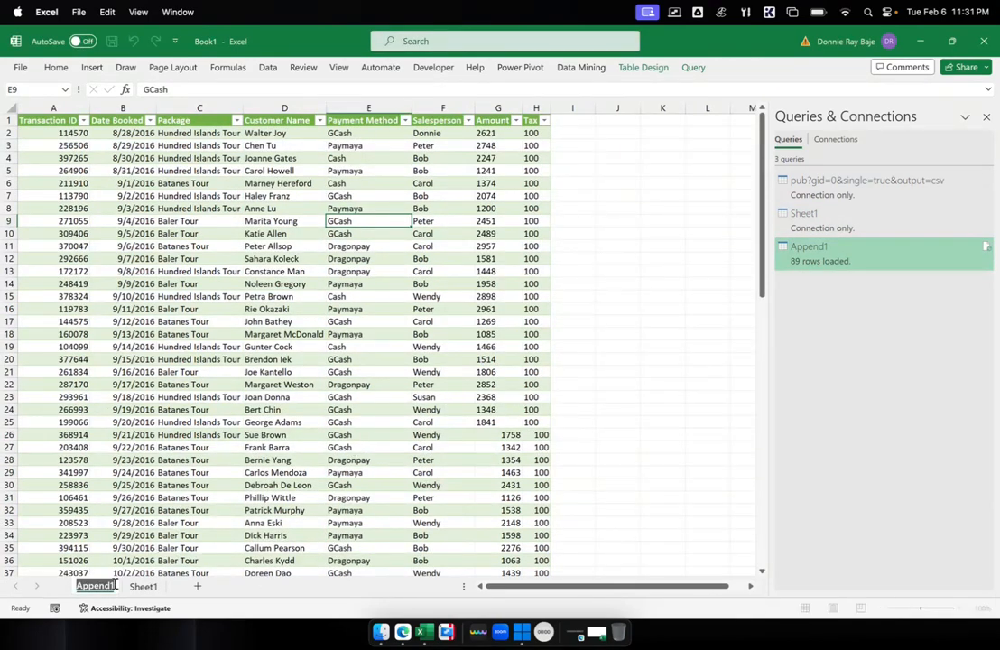
pyautogui.write('Merged')
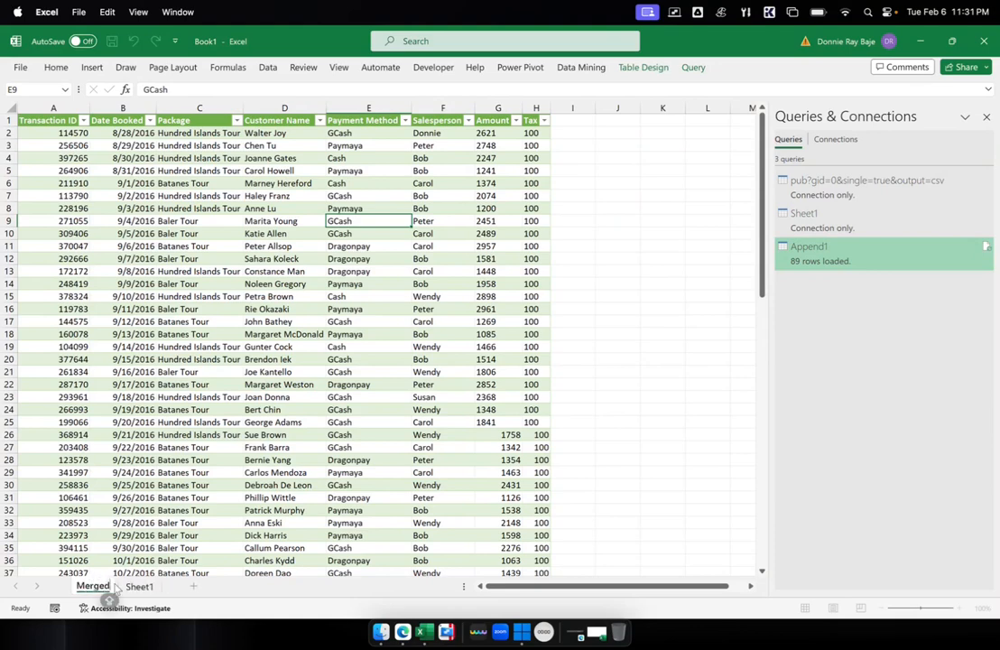
pyautogui.press('Return')
pyautogui.write('sheet')
pyautogui.press('BackSpace')
pyautogui.press('BackSpace')
pyautogui.press('BackSpace')
pyautogui.press('BackSpace')
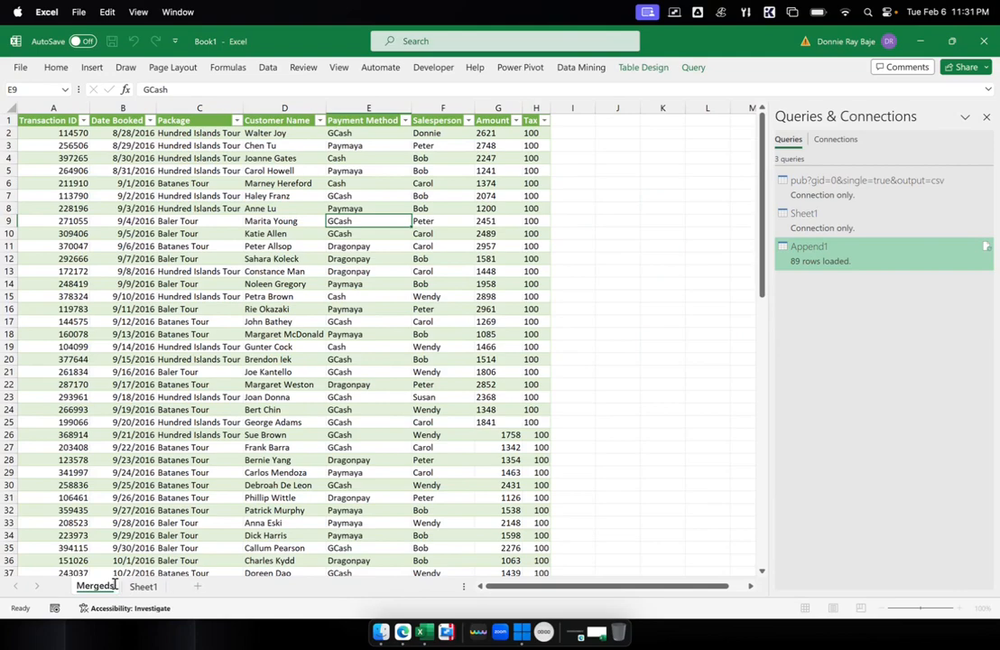
pyautogui.press('BackSpace')
pyautogui.write('Sheet')
pyautogui.press('Return')
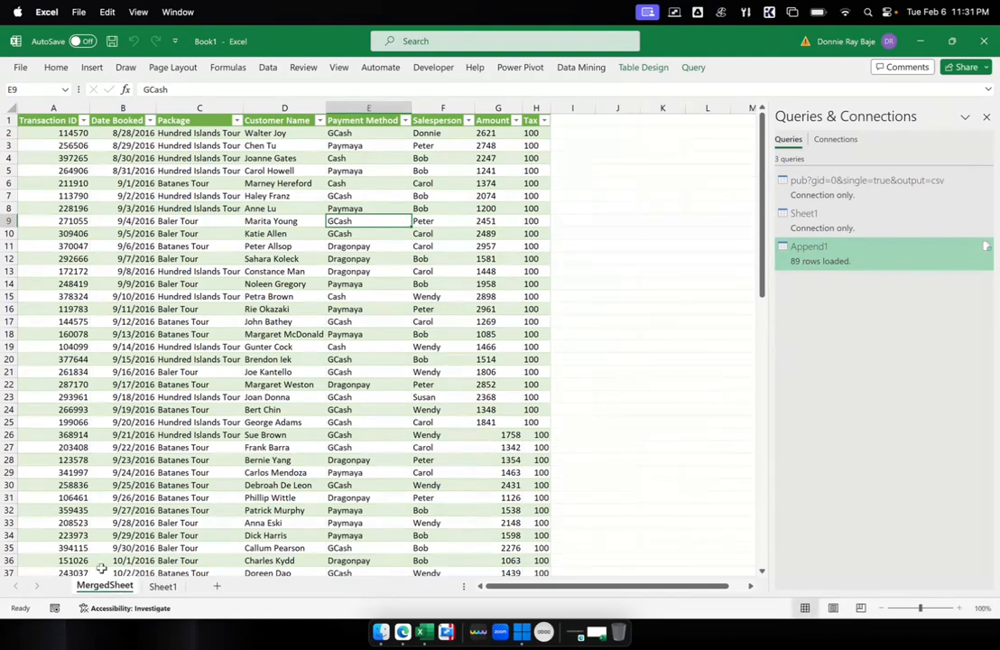
# Review the combined records in MergedSheet down to the last row and back to the first.
pyautogui.click(266, 398)
pyautogui.scroll(-15, 289, 395)
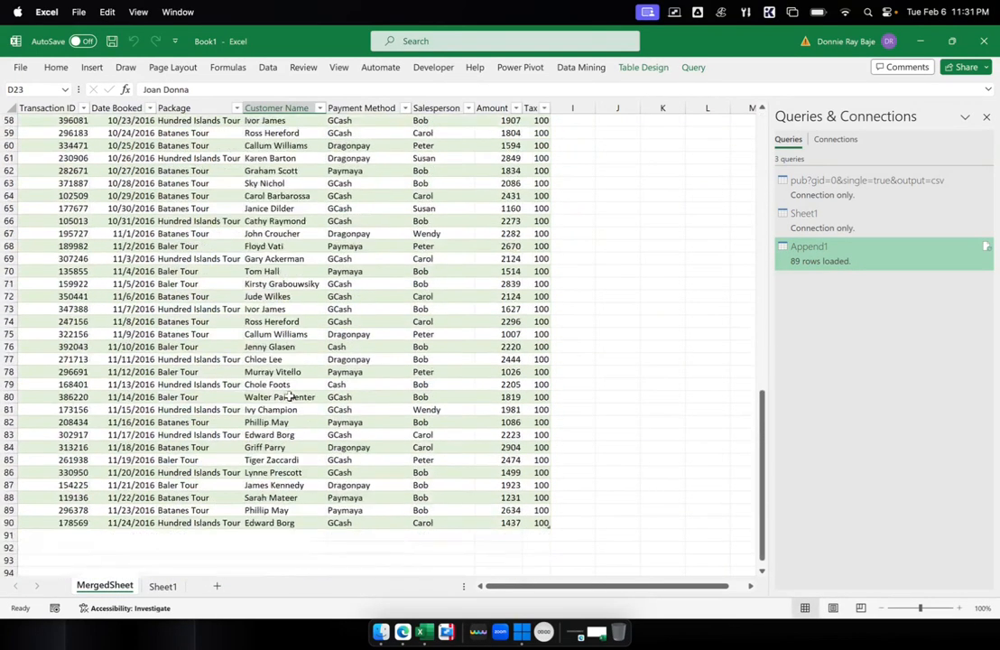
pyautogui.scroll(-3, 289, 395)
pyautogui.scroll(12, 289, 396)
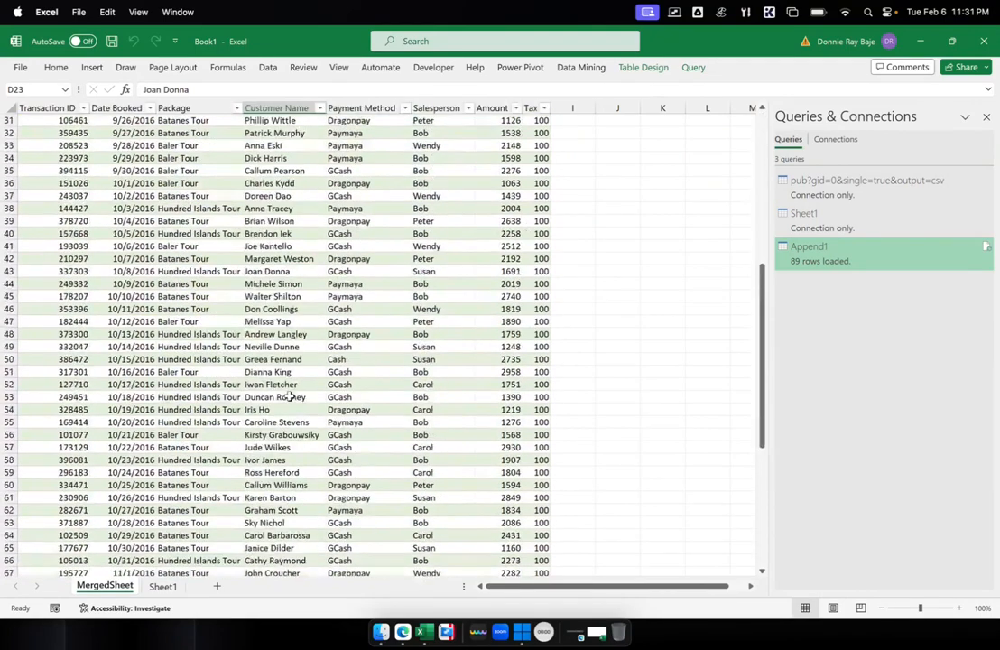
pyautogui.scroll(-8, 289, 397)
pyautogui.scroll(20, 291, 400)
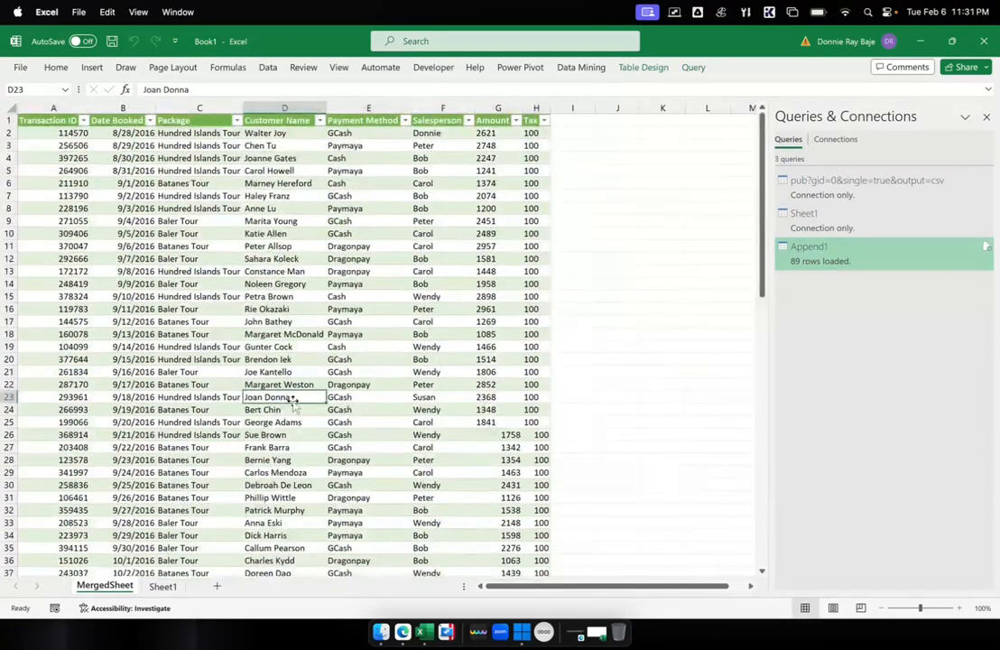
# Switch to the Sample Data Google Sheet in Microsoft Edge and replace the salesperson in cell F3 with a different first name.
pyautogui.click(404, 634)
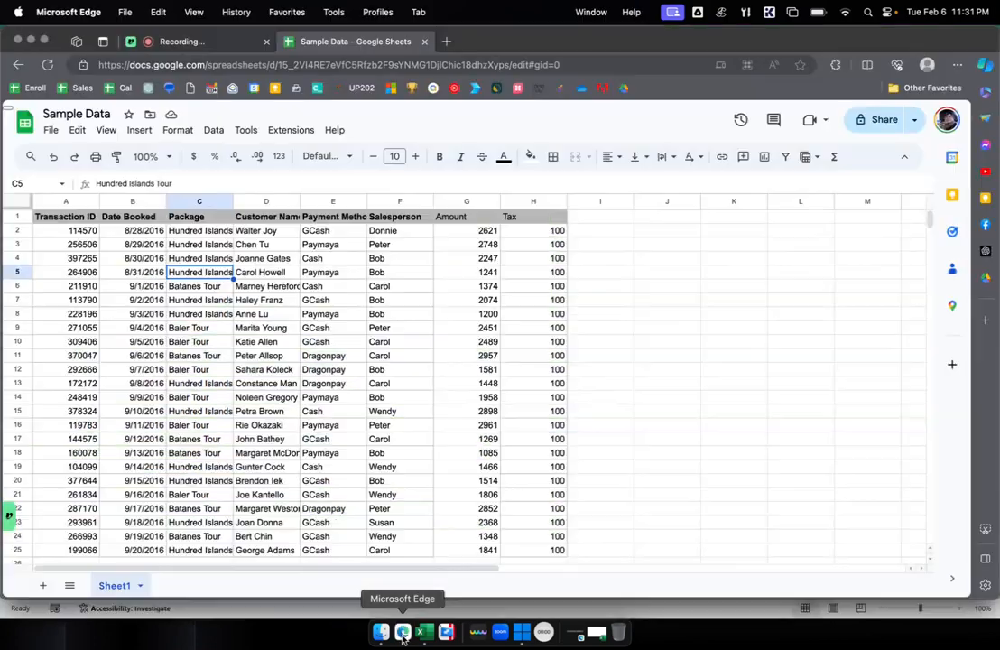
pyautogui.click(402, 246)
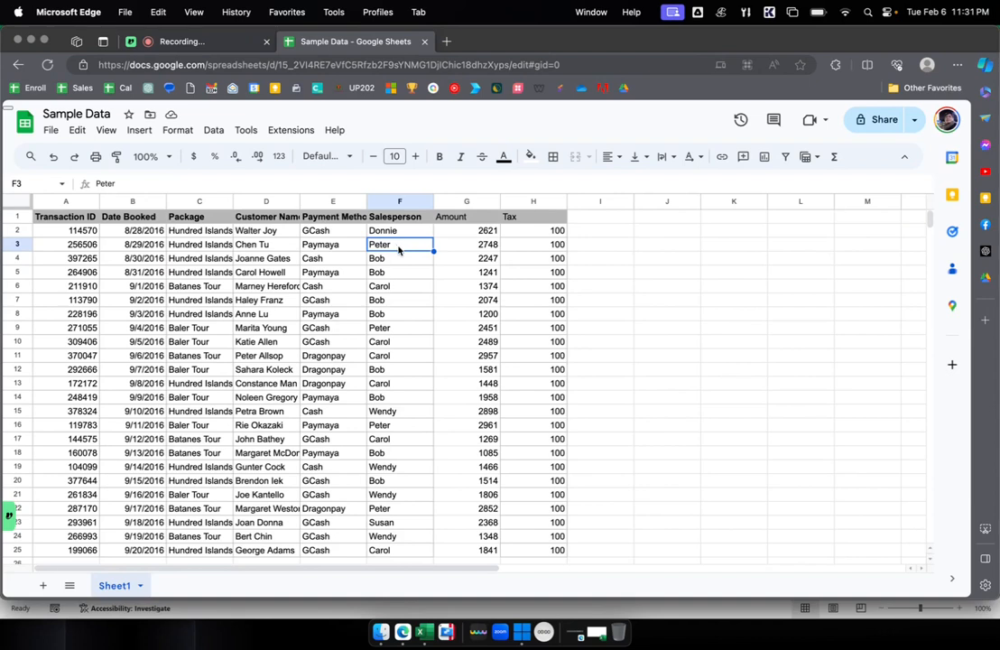
pyautogui.write('Tim')
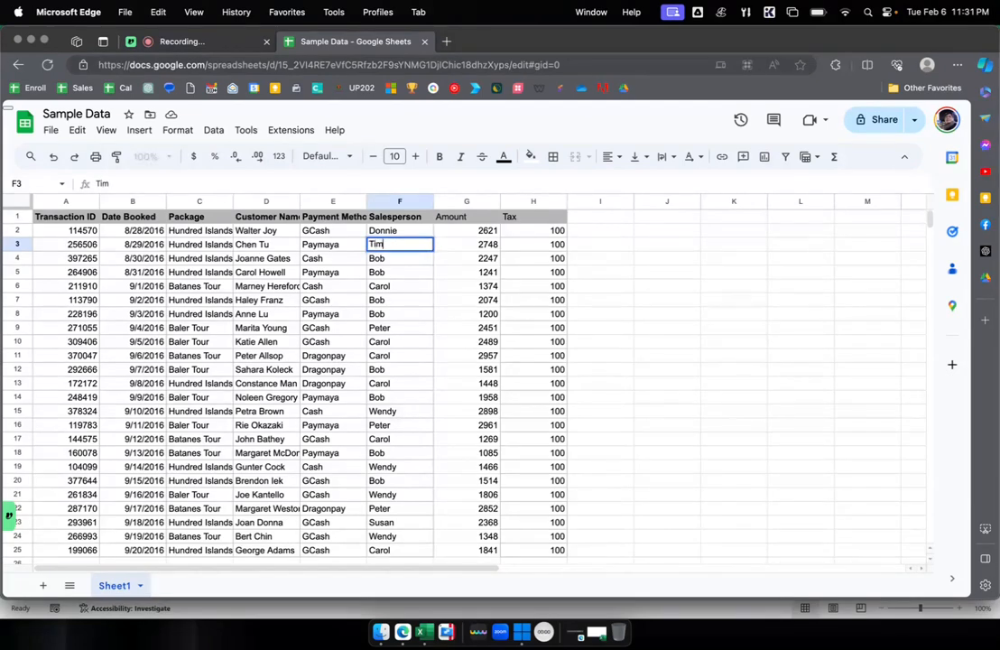
pyautogui.write('othy')
pyautogui.press('Return')
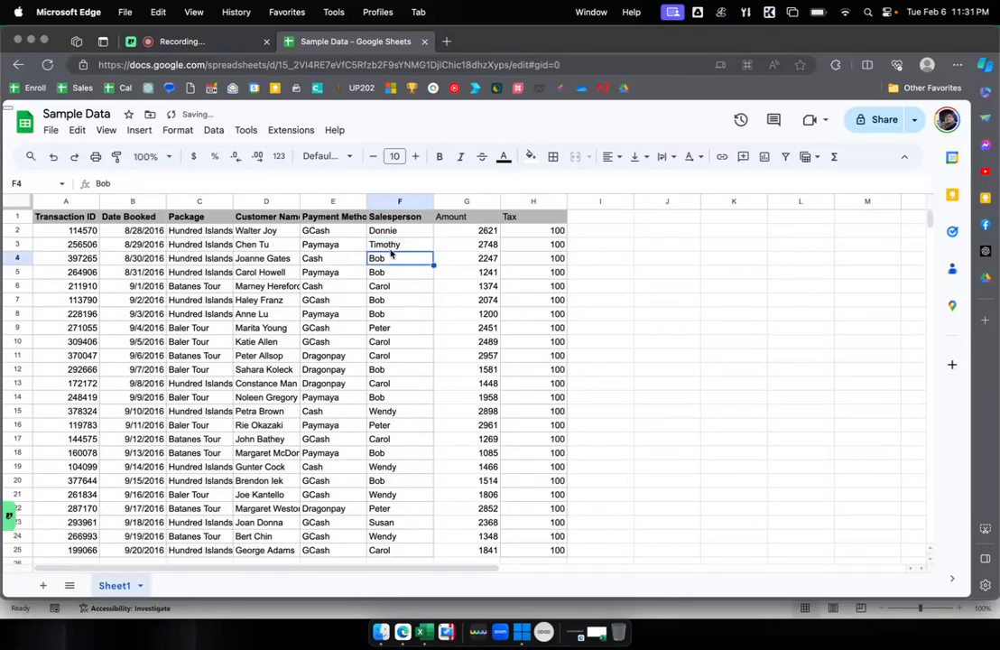
pyautogui.scroll(-3, 416, 359)
pyautogui.scroll(3, 415, 358)
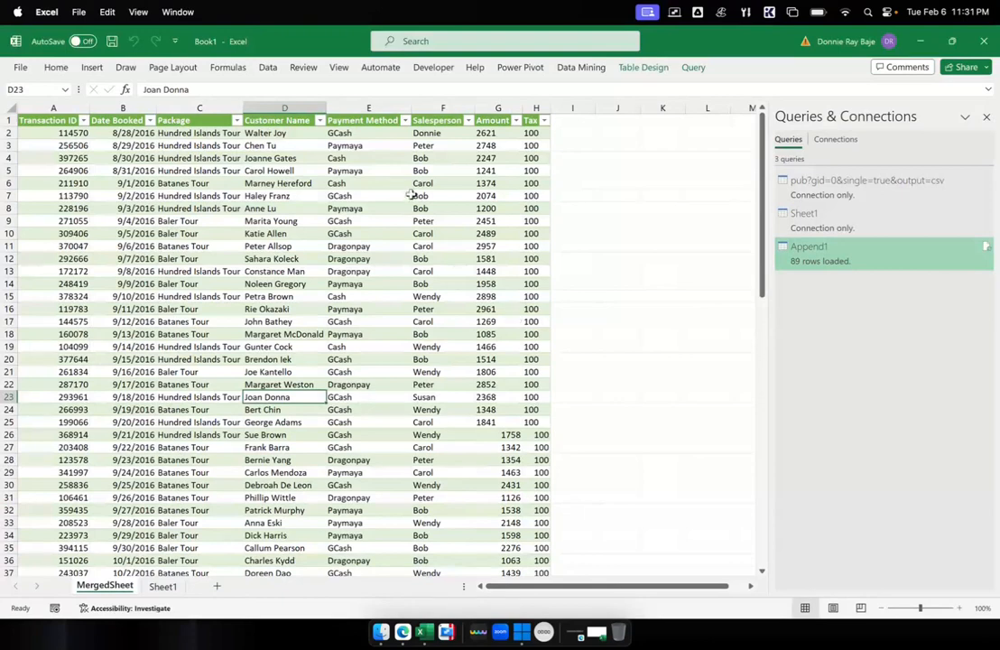
# Refresh the combined table in MergedSheet to bring in the salesperson change made in the Google Sheet.
pyautogui.click(441, 145)
pyautogui.click(429, 233)
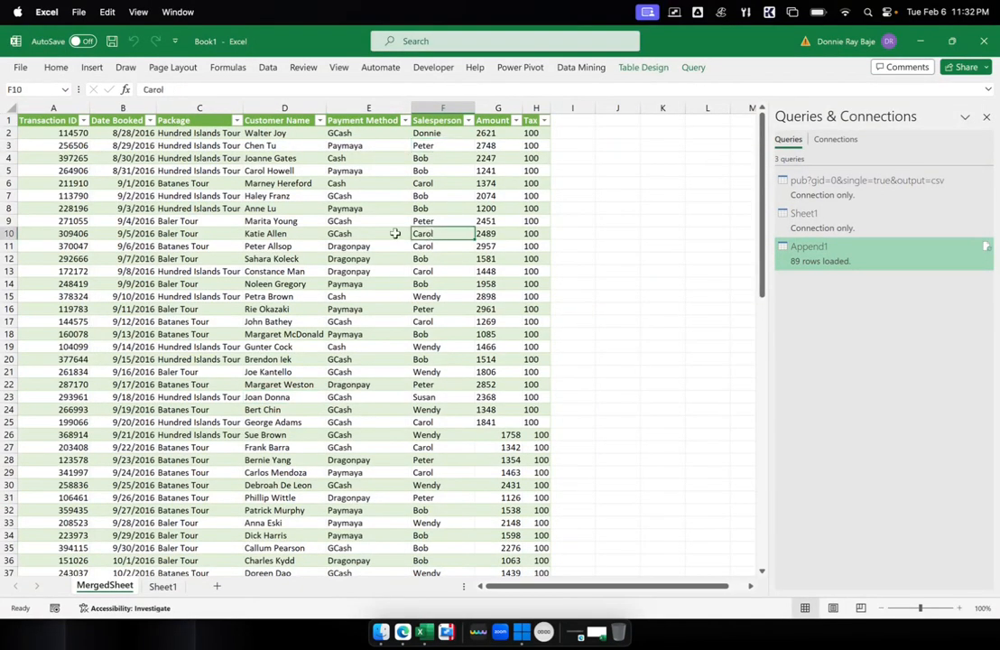
pyautogui.rightClick(184, 219)
pyautogui.rightClick(431, 242)
pyautogui.rightClick(277, 238)
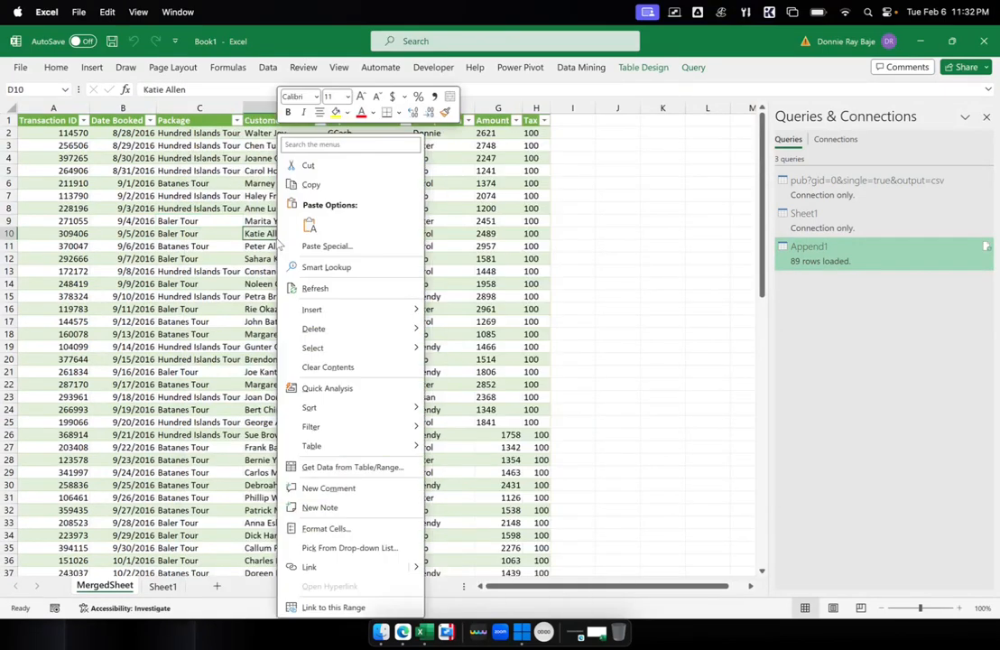
pyautogui.click(334, 287)
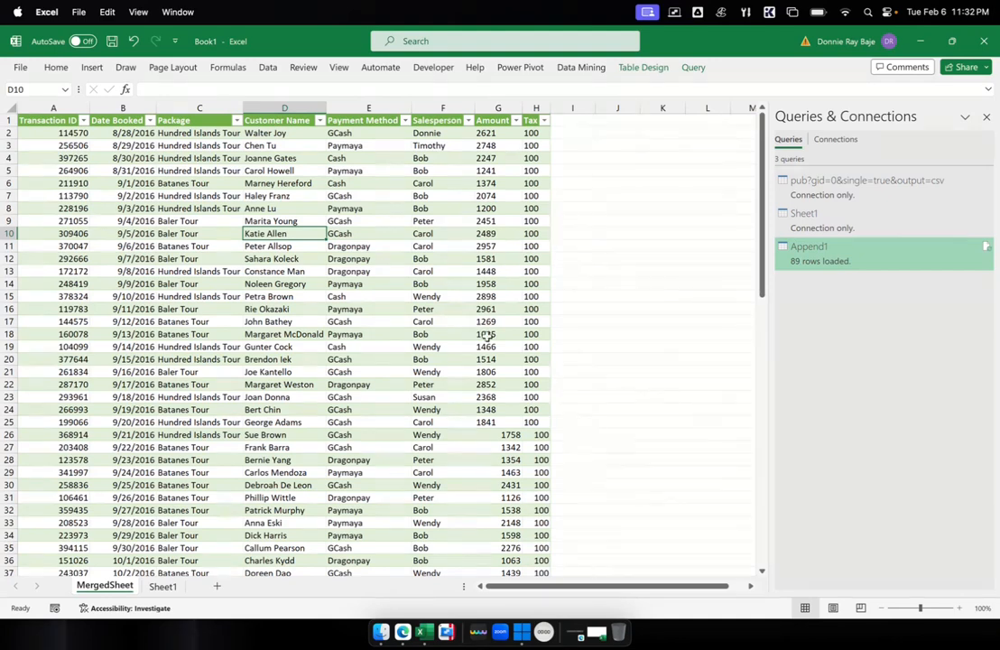
# In the ExcelSource workbook, replace the salesperson in cell F2 with a different first name, and save and close the file.
pyautogui.rightClick(423, 632)
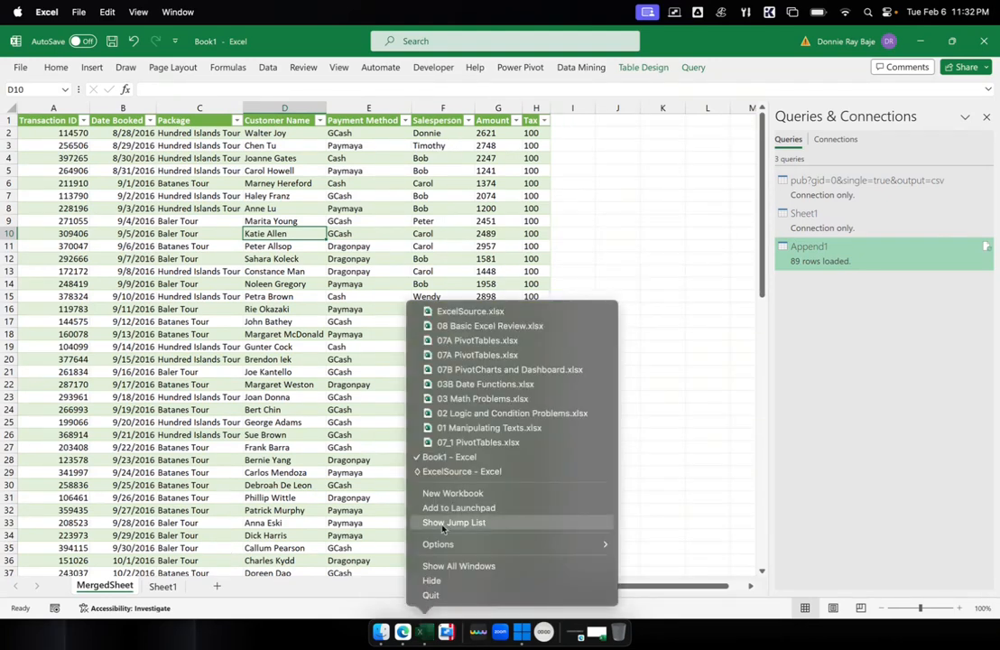
pyautogui.click(469, 471)
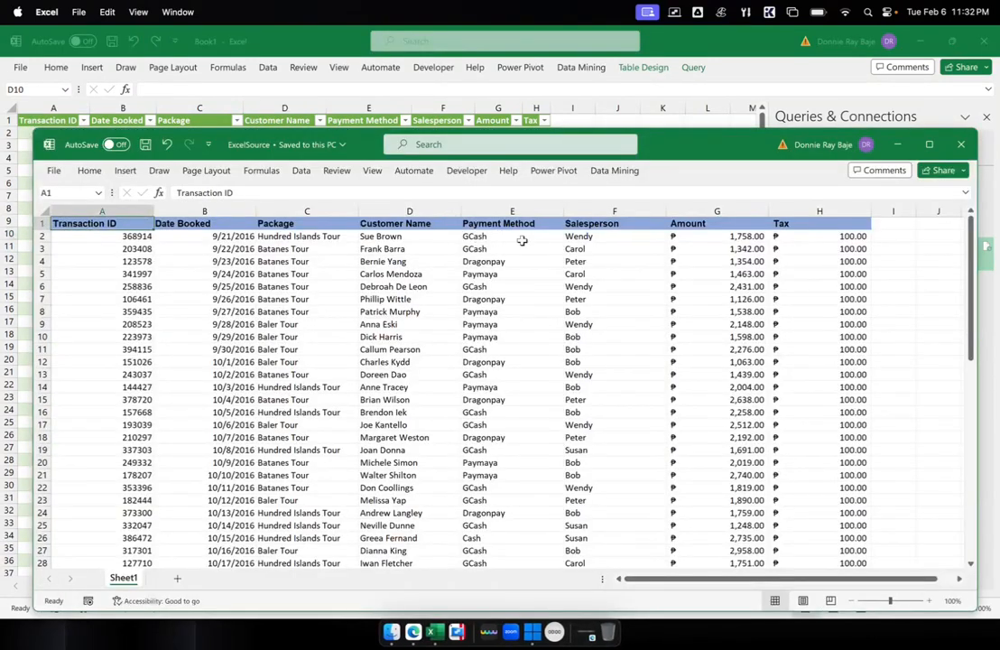
pyautogui.click(642, 236)
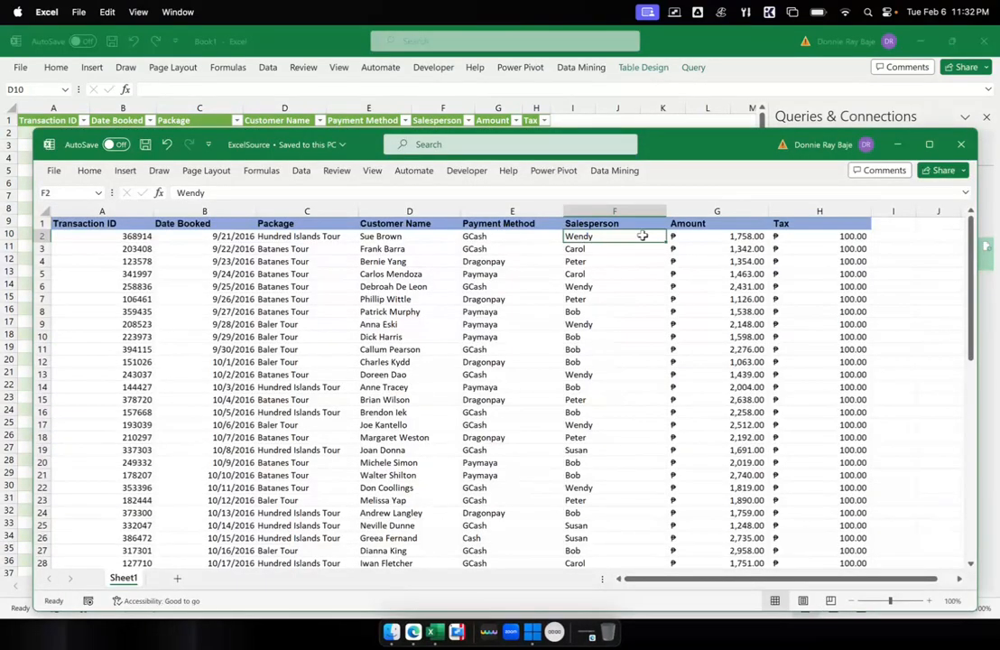
pyautogui.write('M')
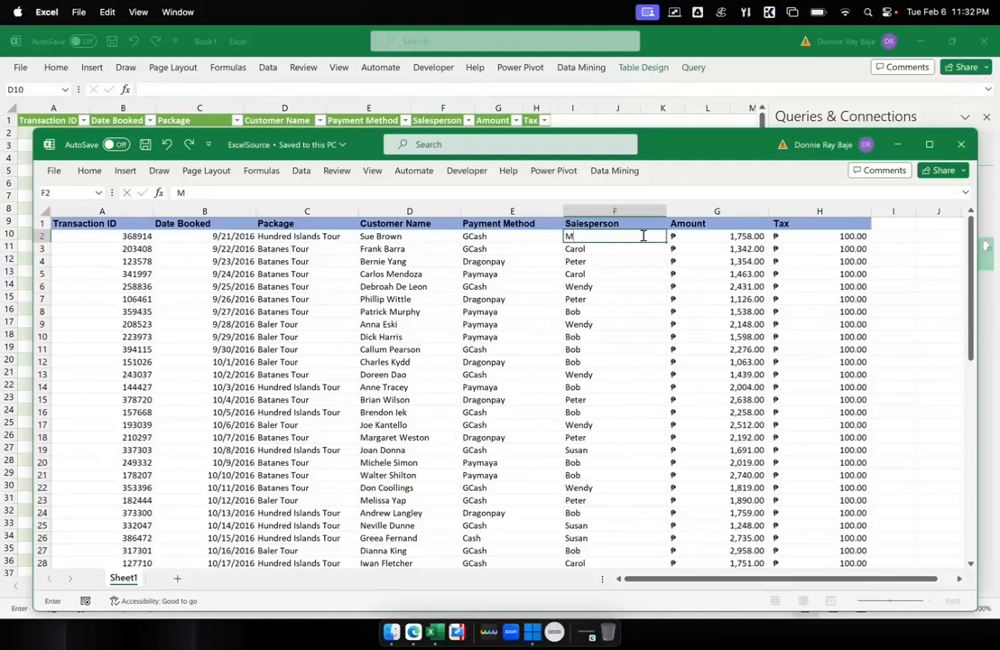
pyautogui.write('artha')
pyautogui.click(632, 348)
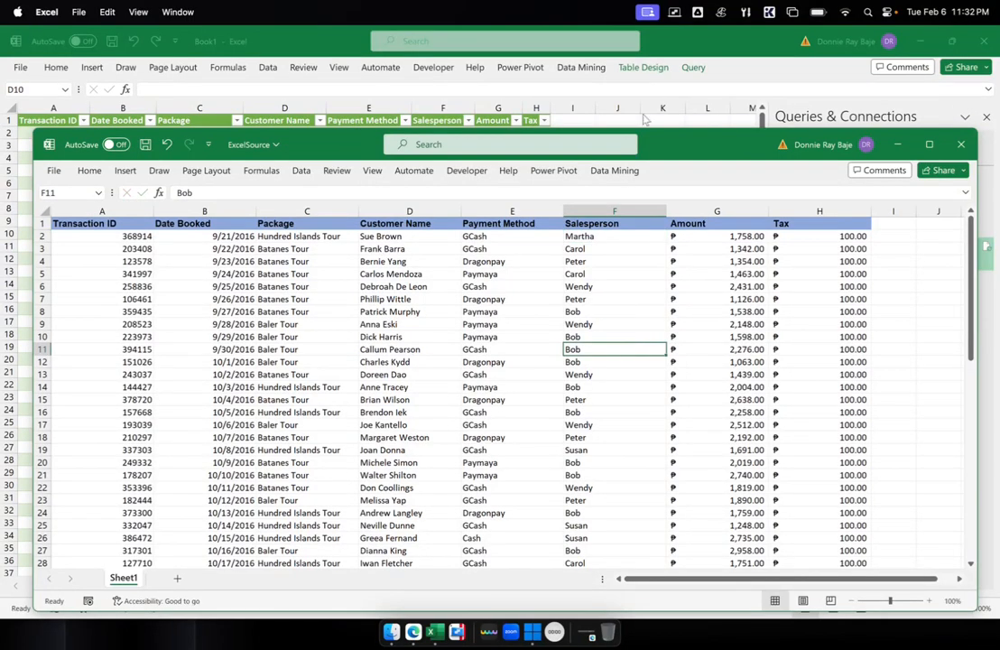
pyautogui.click(144, 144)
pyautogui.click(960, 145)
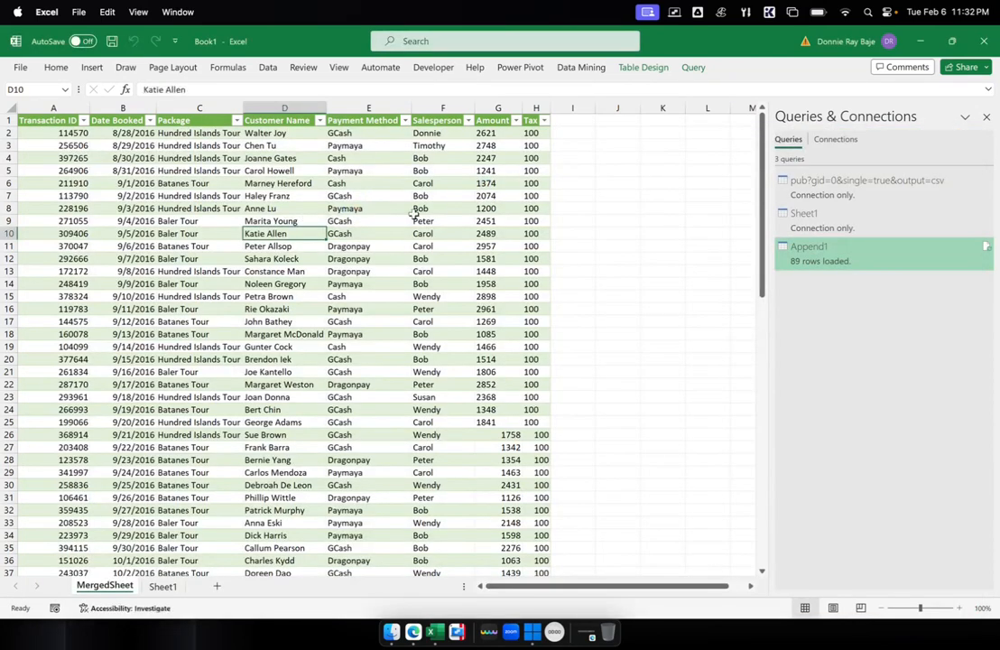
# Refresh the MergedSheet table in Book1 and check the salesperson in cell F26 against the ExcelSource edit.
pyautogui.click(427, 436)
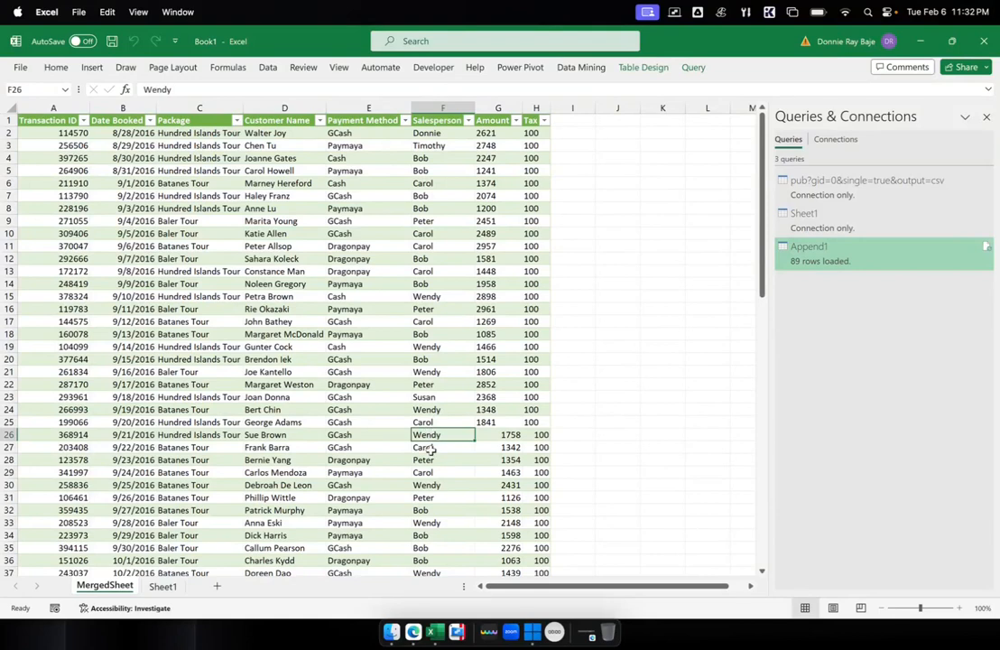
pyautogui.rightClick(434, 271)
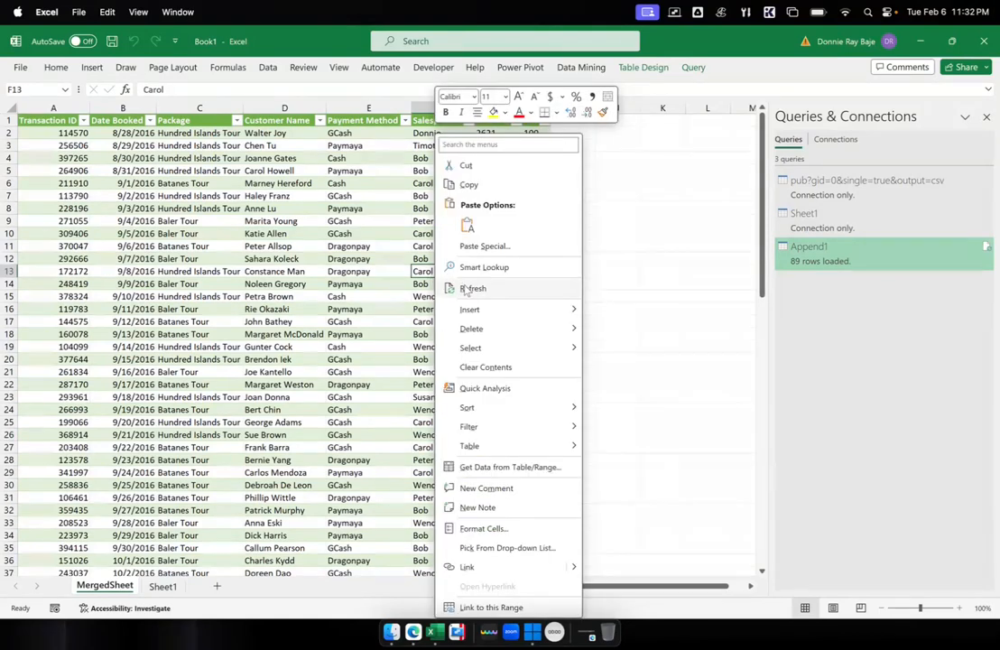
pyautogui.click(469, 311)
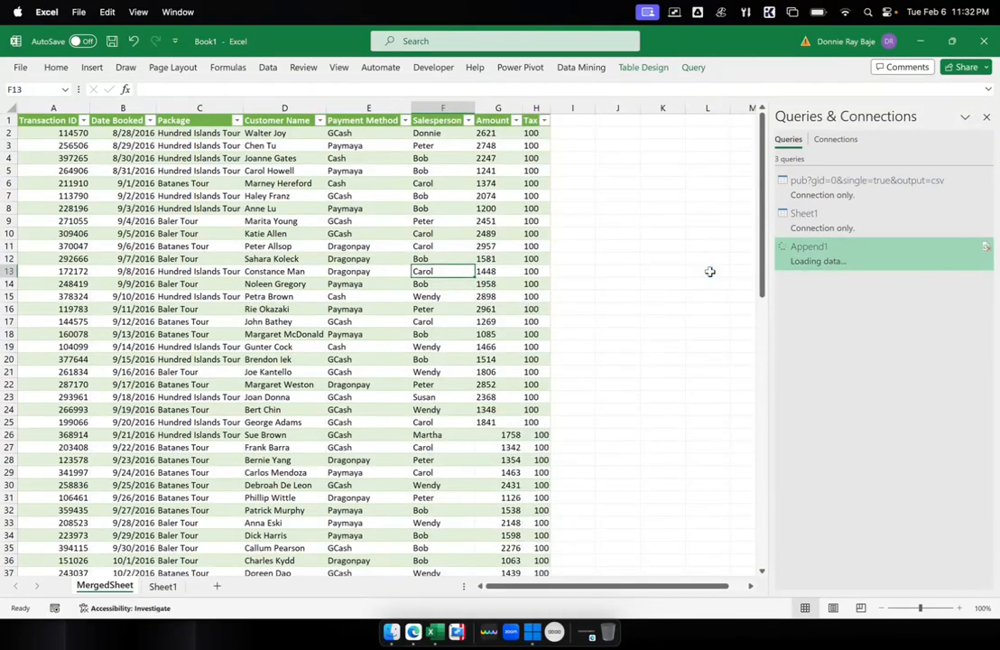
pyautogui.click(446, 434)
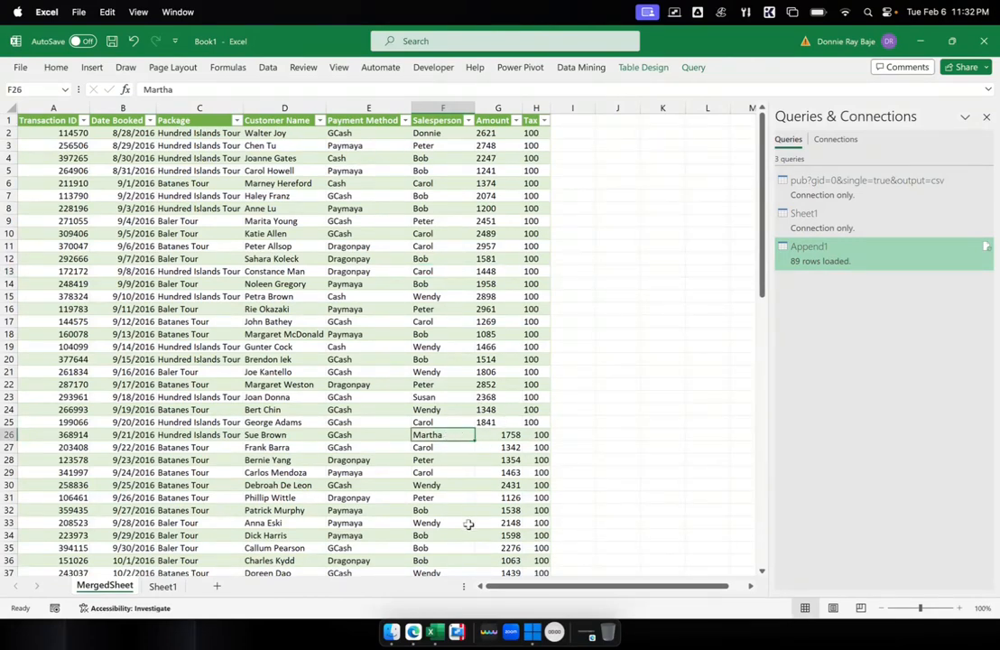
# Switch to the Sample Data Google Sheet in Microsoft Edge and start a record in row 26 with a six-digit transaction ID and date 5/12/2016.
pyautogui.click(414, 632)
pyautogui.scroll(-5, 379, 501)
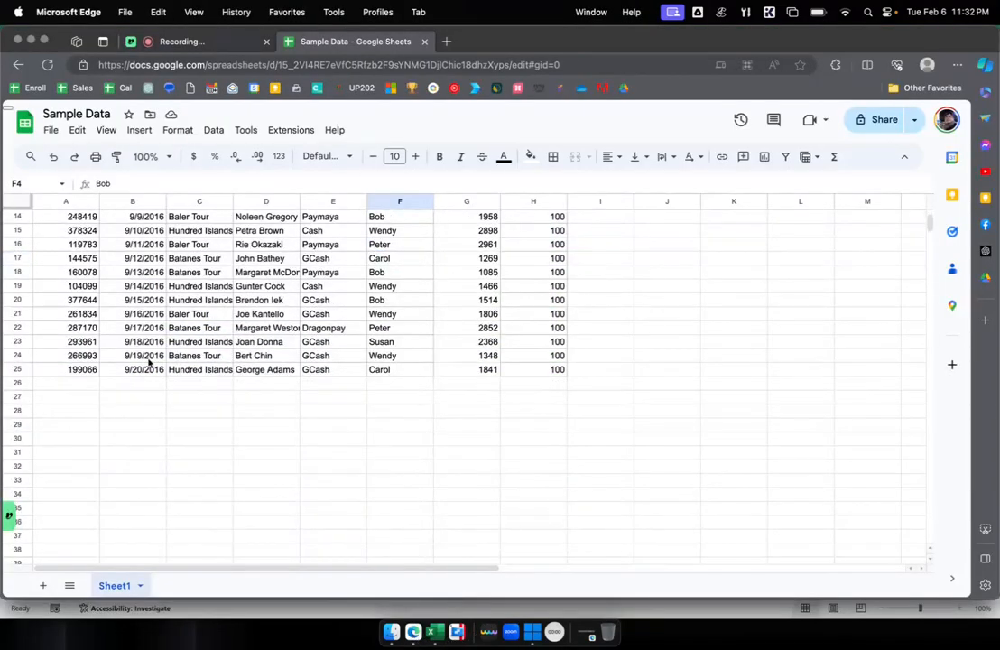
pyautogui.click(79, 385)
pyautogui.write('999999')
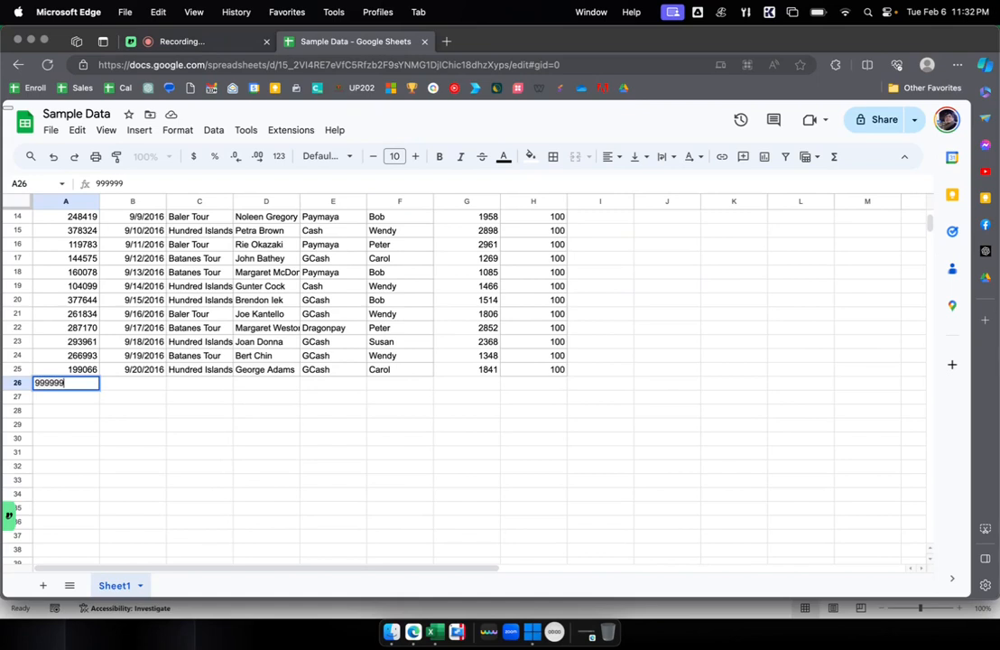
pyautogui.press('Tab')
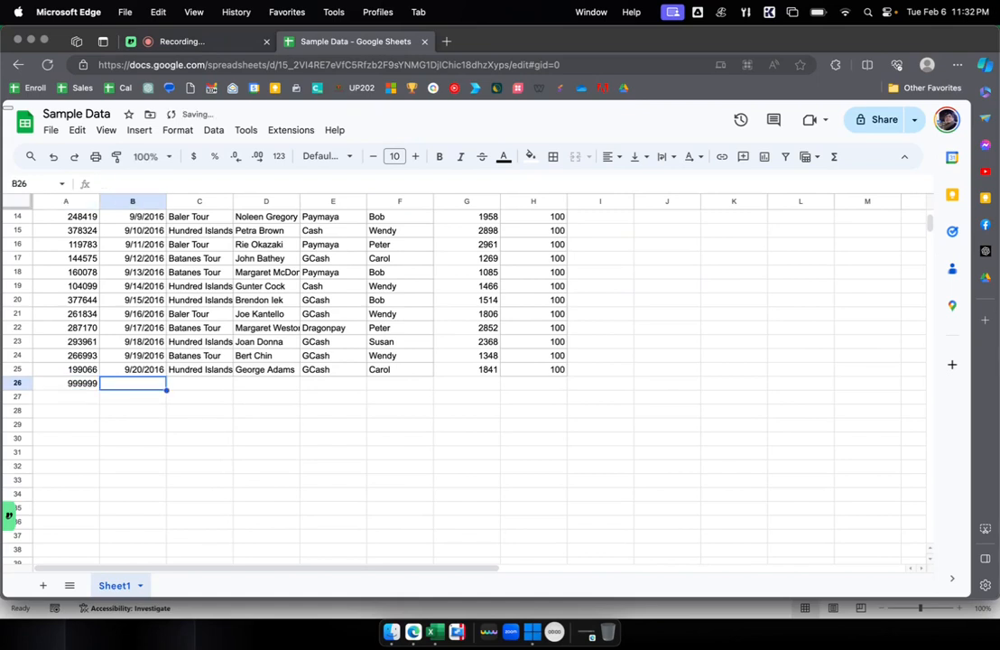
pyautogui.write('5/12/')
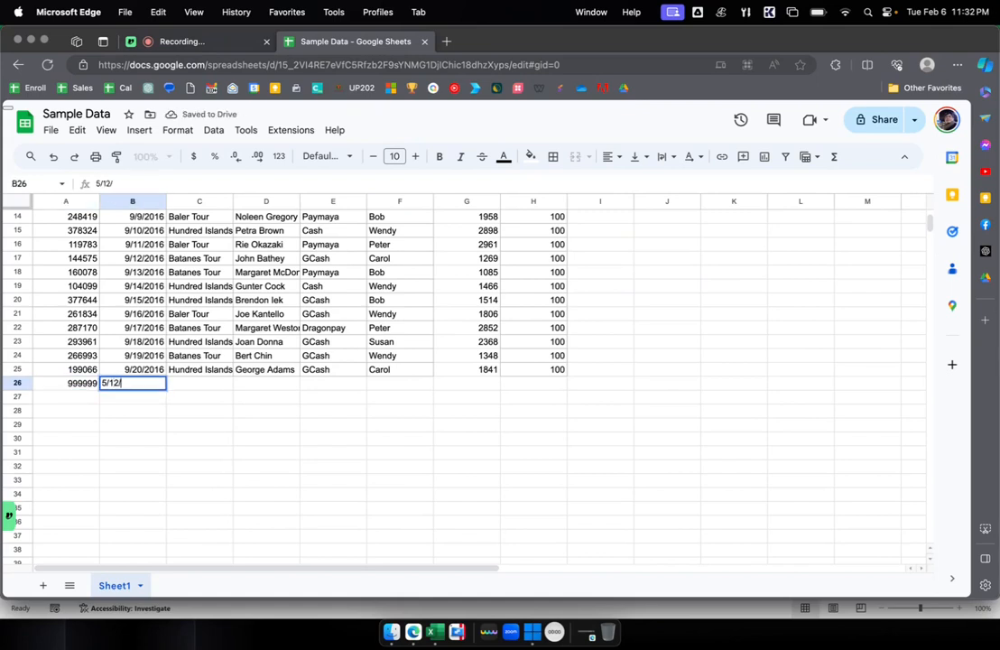
pyautogui.write('2016')
pyautogui.press('Tab')
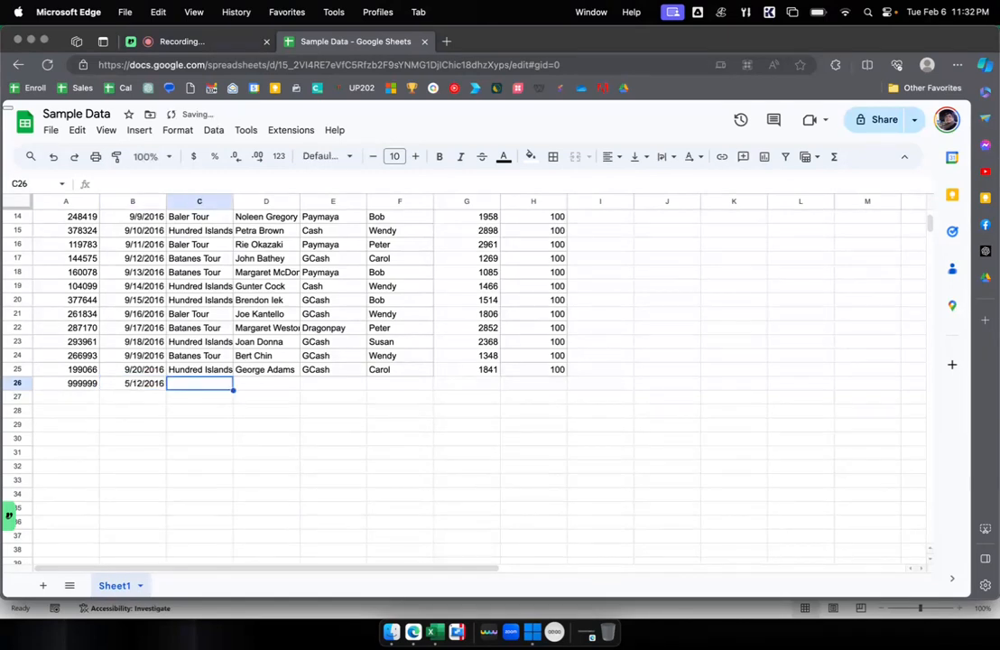
# Enter Boracay Islands as the new record's package in cell C26.
pyautogui.write('Bt')
pyautogui.press('Escape')
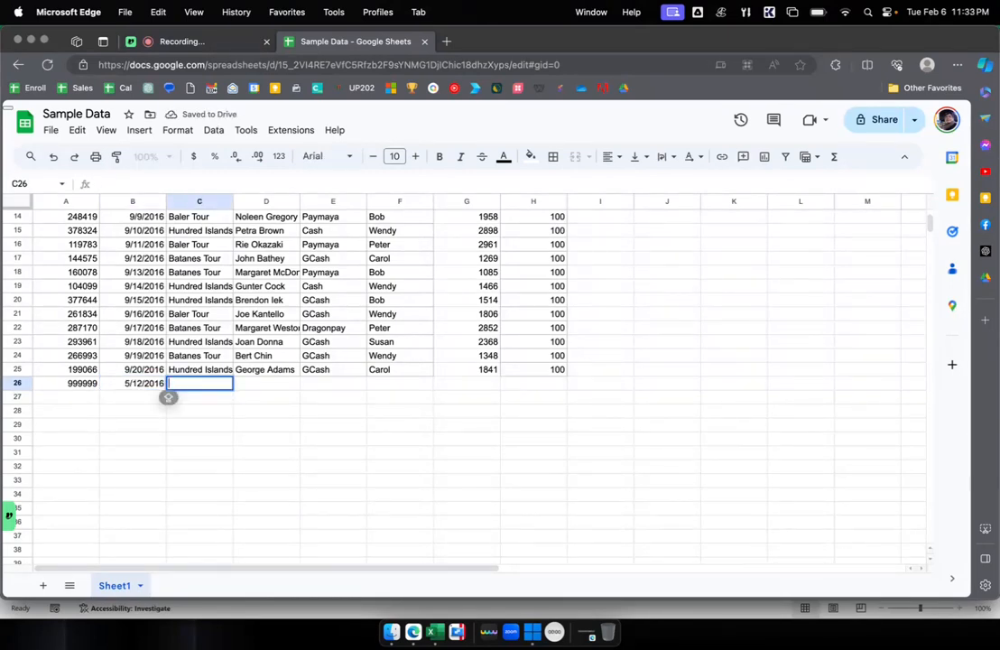
pyautogui.write('B')
pyautogui.press('Tab')
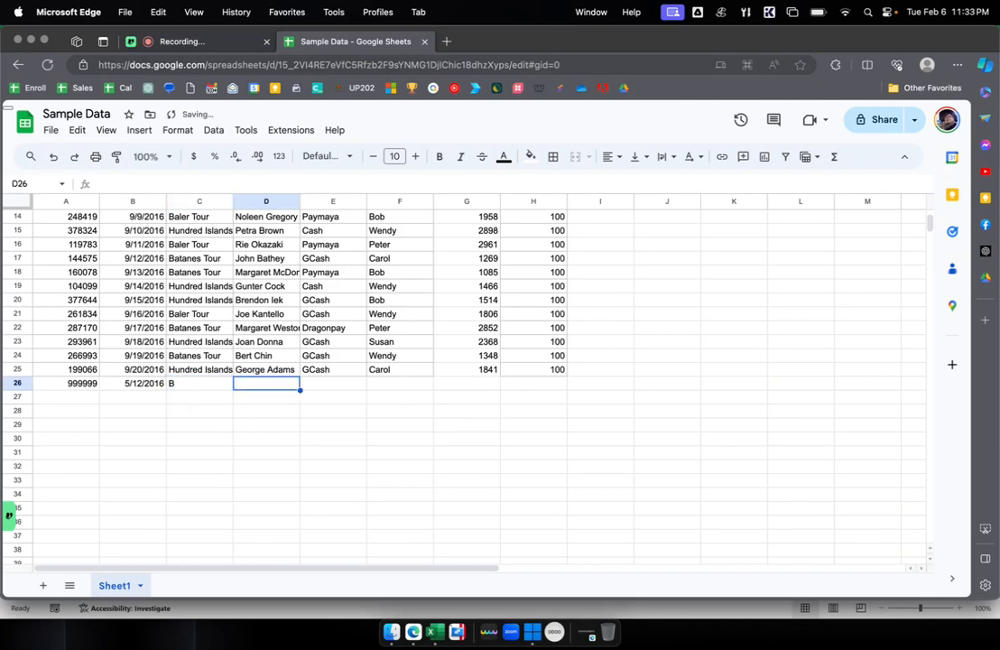
pyautogui.write('ORA')
pyautogui.press('BackSpace')
pyautogui.press('BackSpace')
pyautogui.press('capslock')
pyautogui.press('BackSpace')
pyautogui.press('Left')
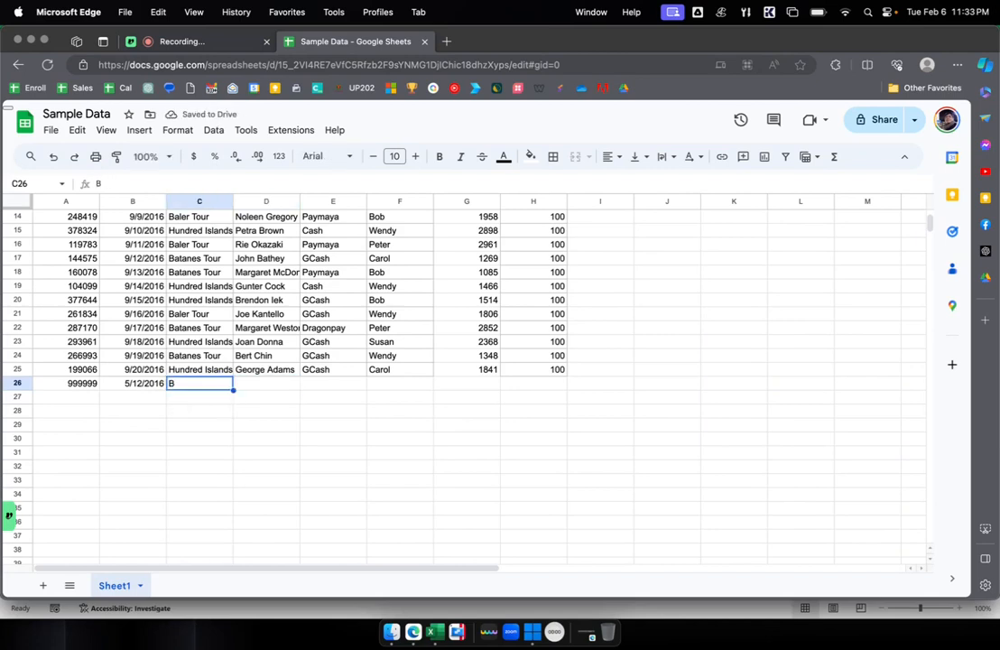
pyautogui.press('Return')
pyautogui.write('OR')
pyautogui.press('BackSpace')
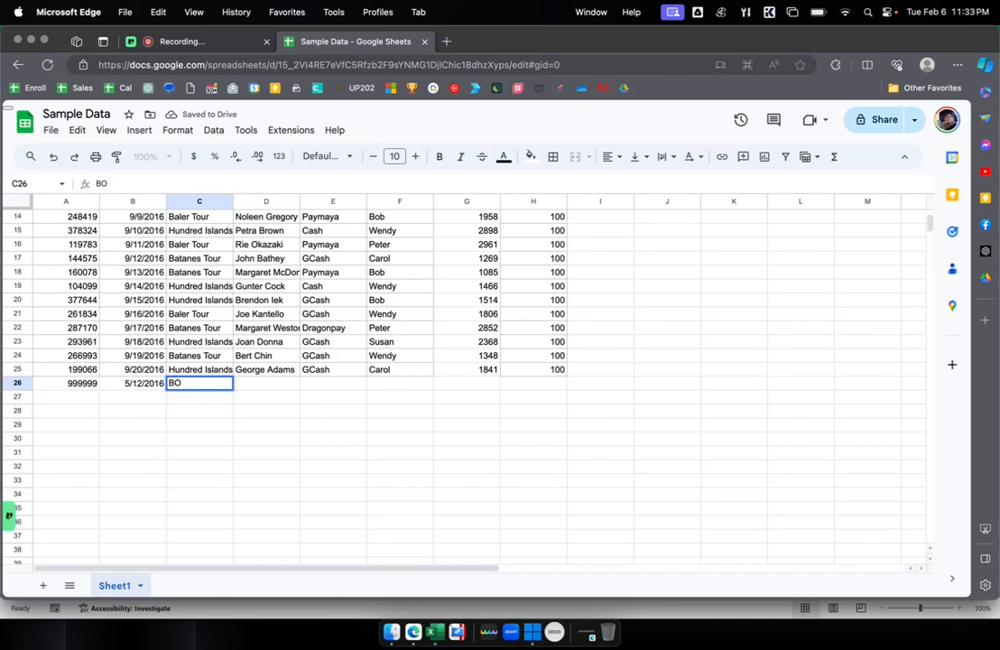
pyautogui.press('BackSpace')
pyautogui.write('oracay ')
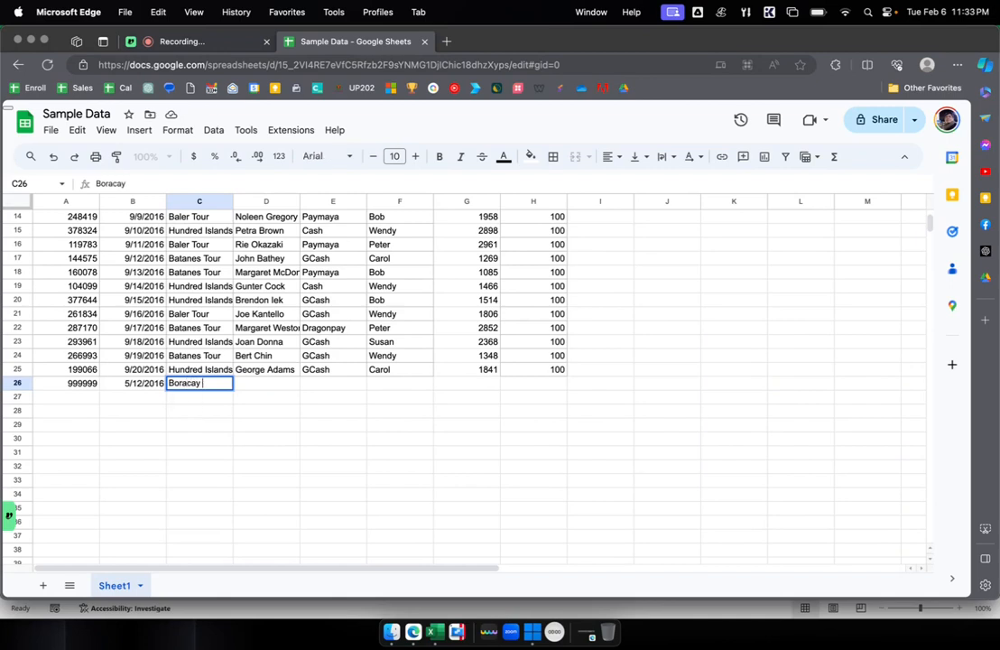
pyautogui.write('Islands')
pyautogui.press('Tab')
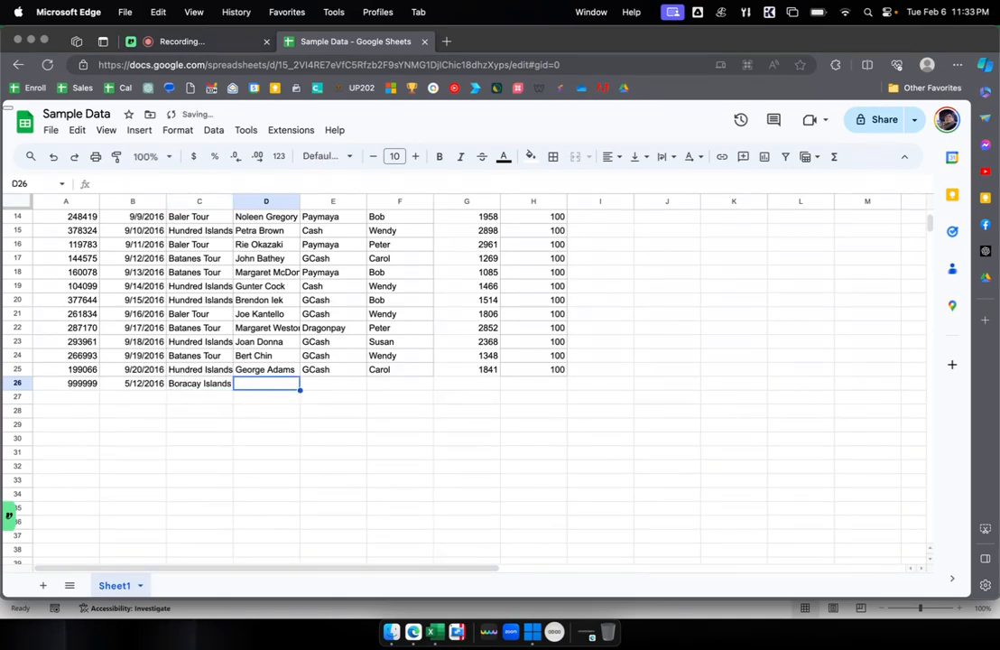
# Enter the customer's full name in cell D26 and Cash as the payment method in cell E26.
pyautogui.write('John Sm')
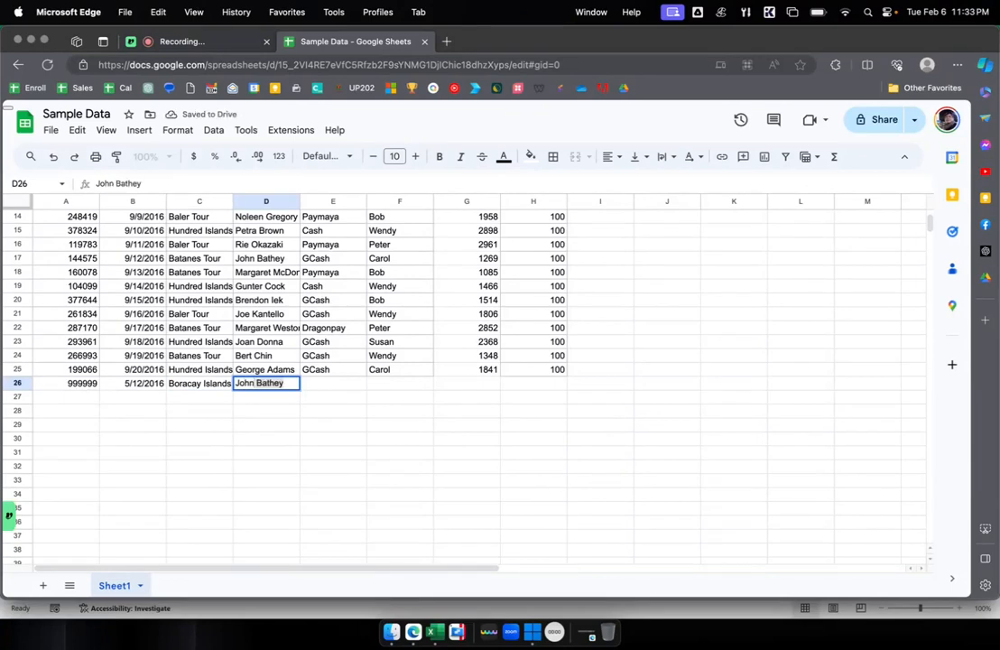
pyautogui.write('ith')
pyautogui.press('Tab')
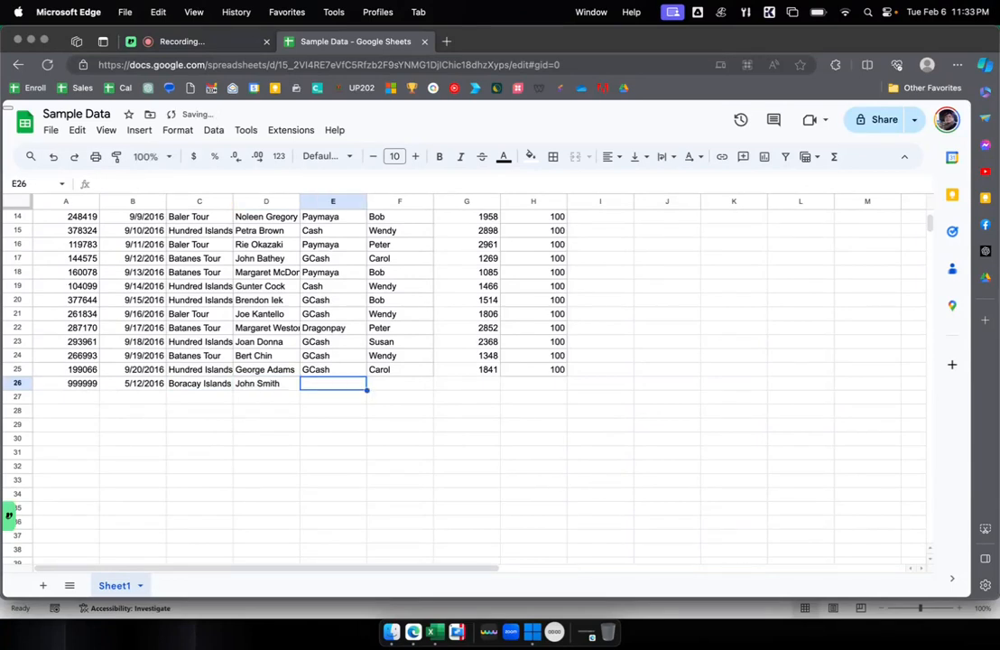
pyautogui.write('Cash')
pyautogui.press('Tab')
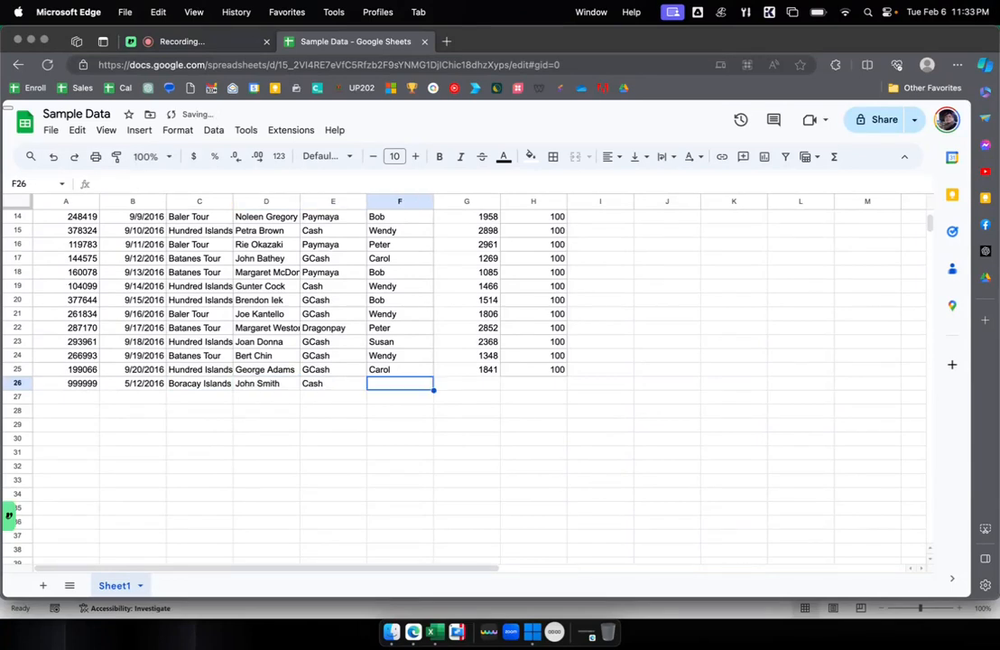
# Complete row 26 with the salesperson's first name, an amount of 2999 and a tax of 999.
pyautogui.write('Mario')
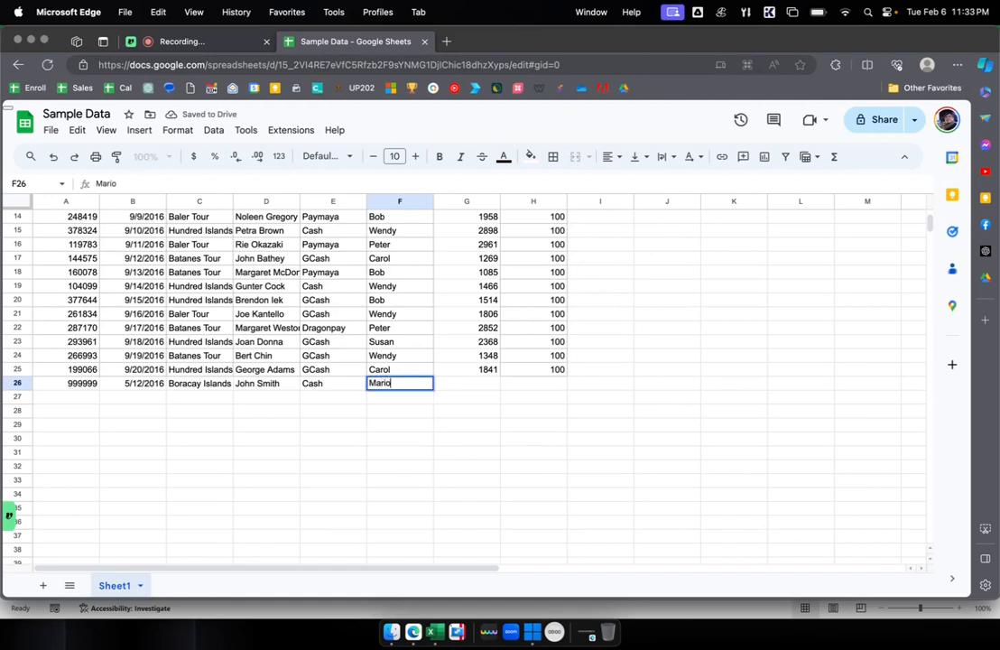
pyautogui.press('Tab')
pyautogui.write('2999')
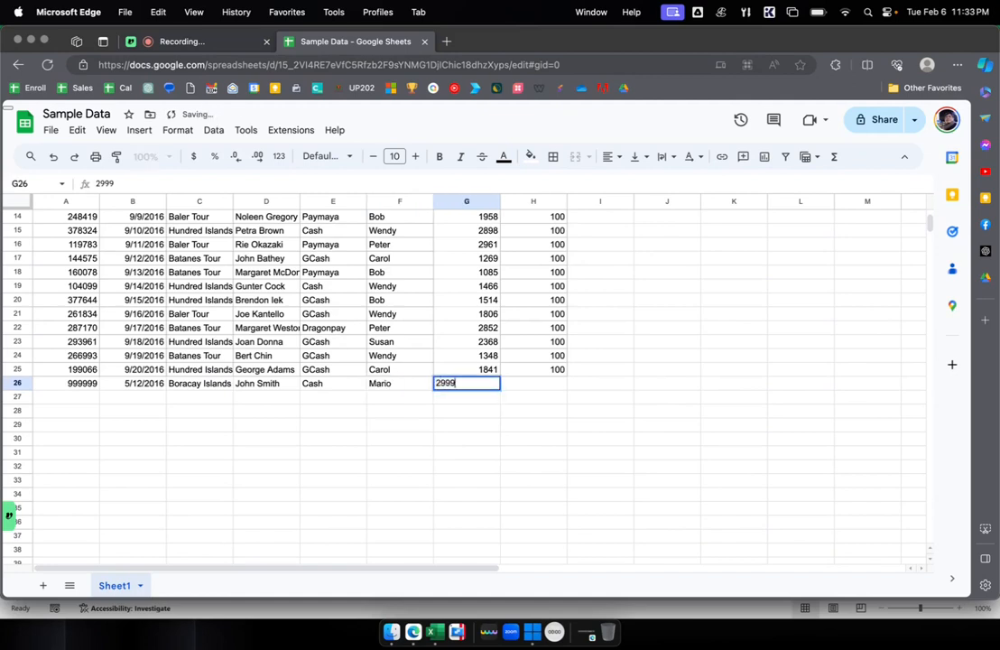
pyautogui.press('Tab')
pyautogui.write('999')
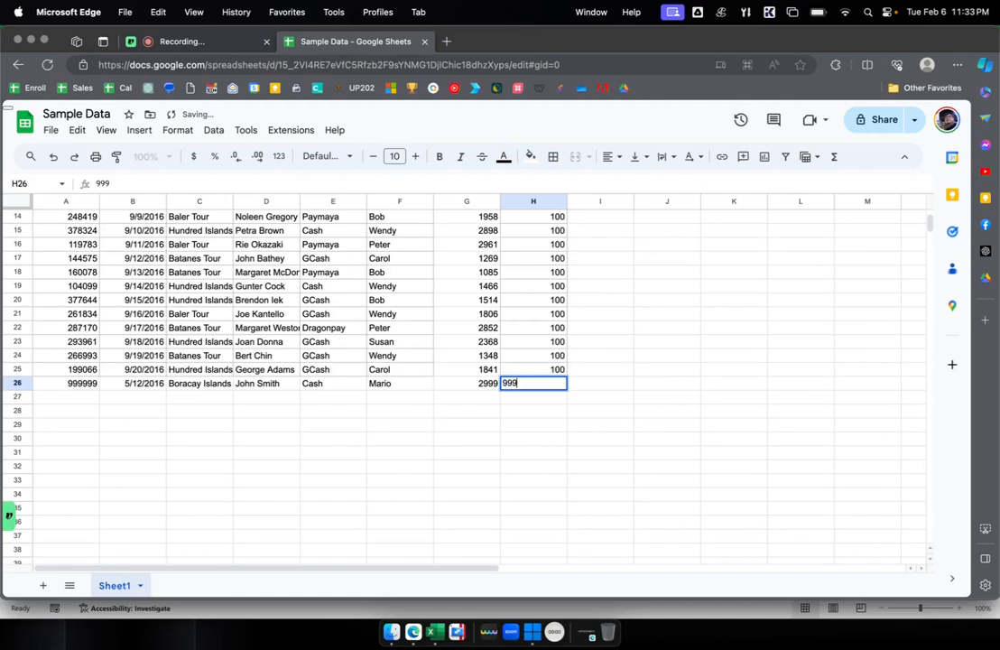
pyautogui.press('Tab')
pyautogui.click(209, 262)
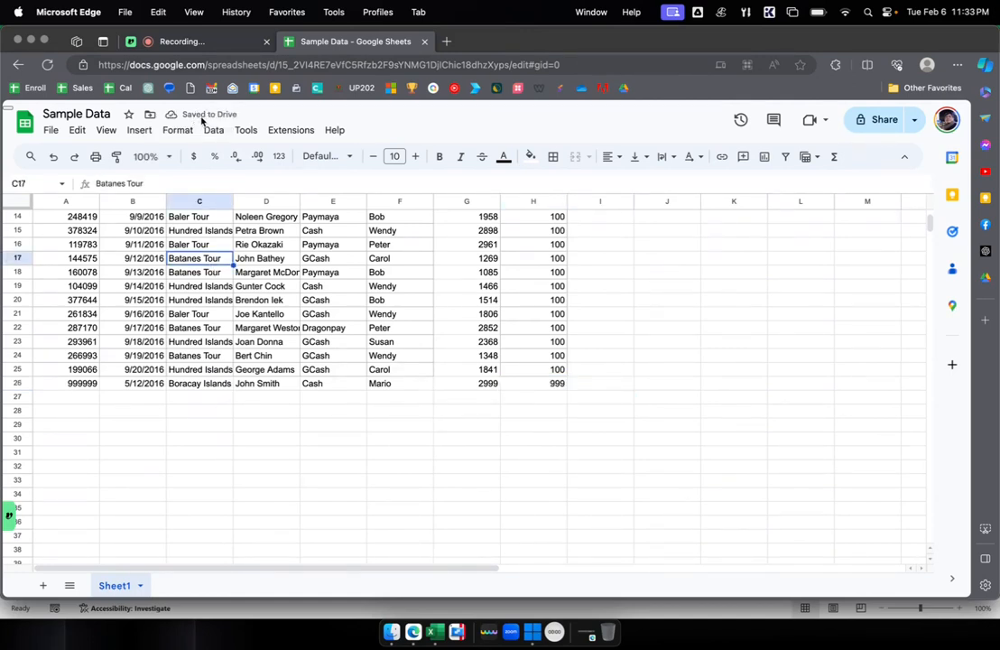
# Switch back to Book1 in Excel, refresh the MergedSheet table and check the added Boracay Islands record.
pyautogui.click(436, 633)
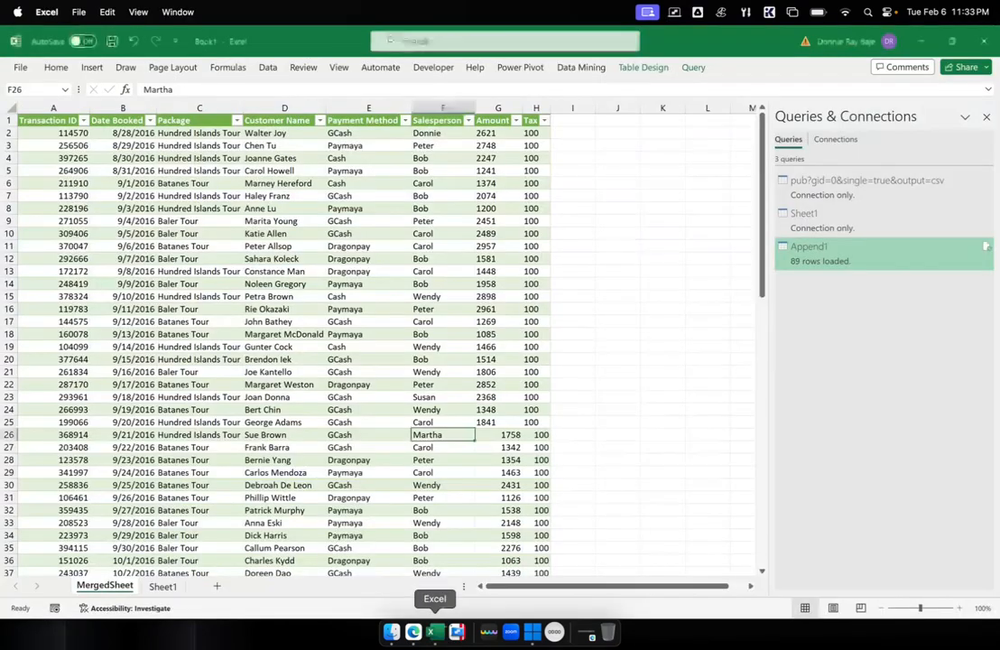
pyautogui.rightClick(345, 220)
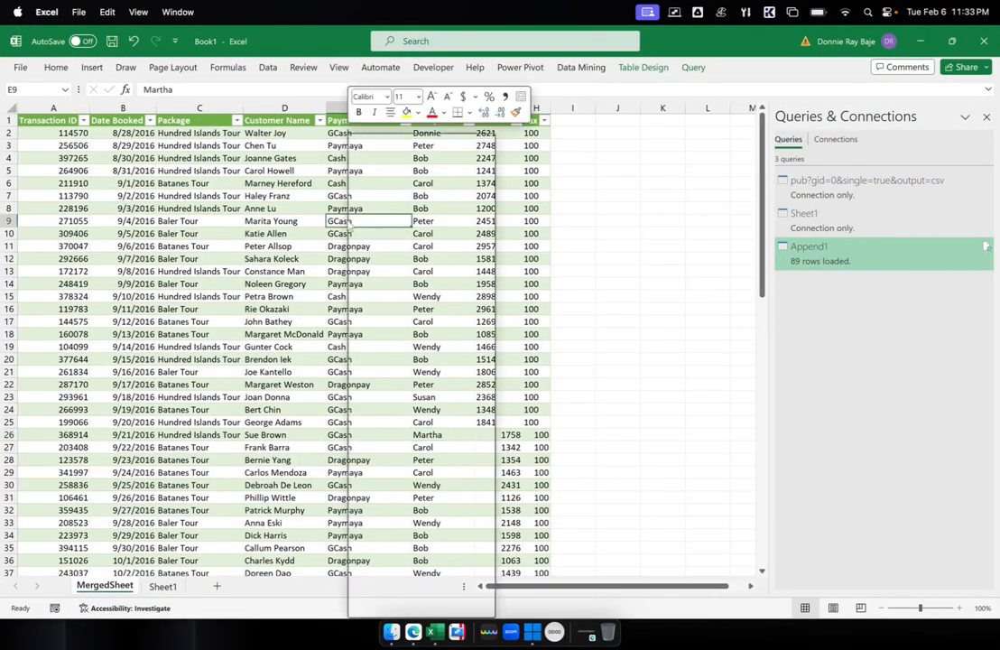
pyautogui.click(393, 292)
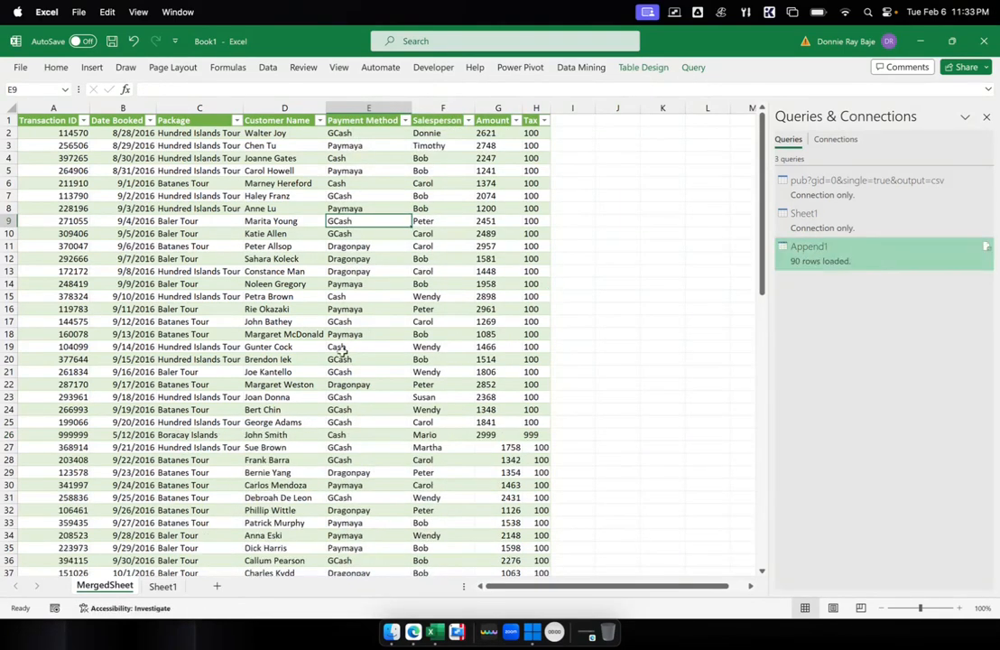
pyautogui.scroll(-3, 142, 437)
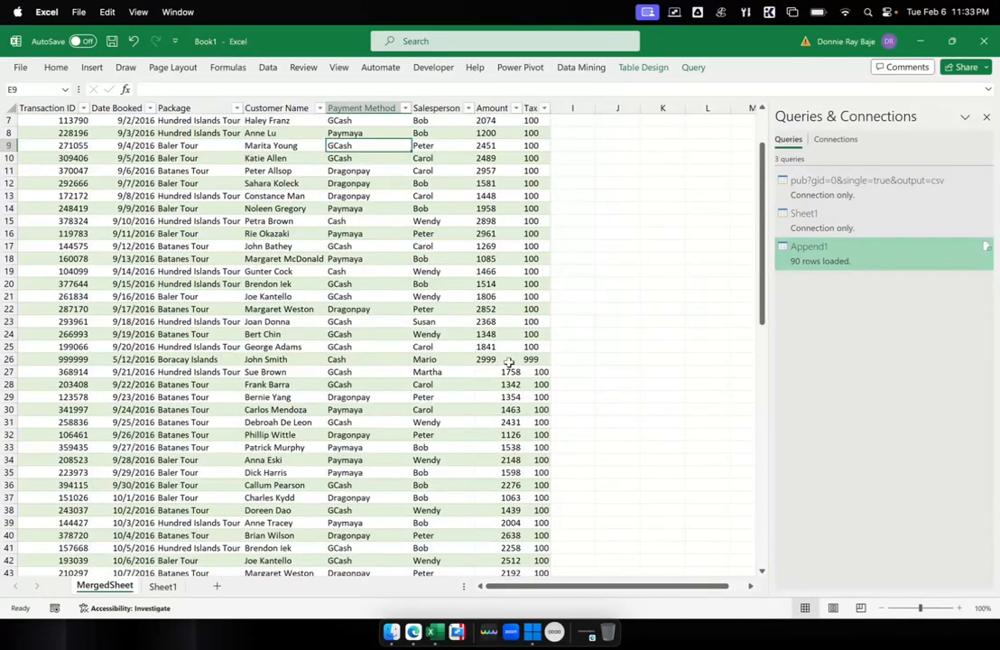
# Look through the records of the MergedSheet table and sort it by the Package column from A to Z.
pyautogui.scroll(3, 470, 327)
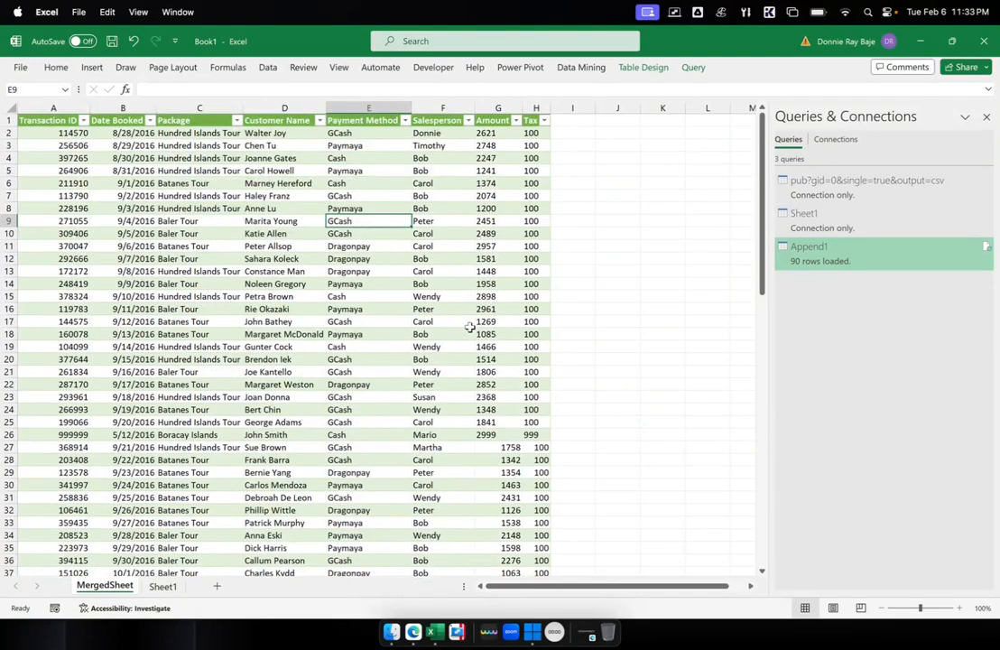
pyautogui.scroll(-9, 470, 326)
pyautogui.scroll(9, 470, 326)
pyautogui.scroll(-20, 155, 262)
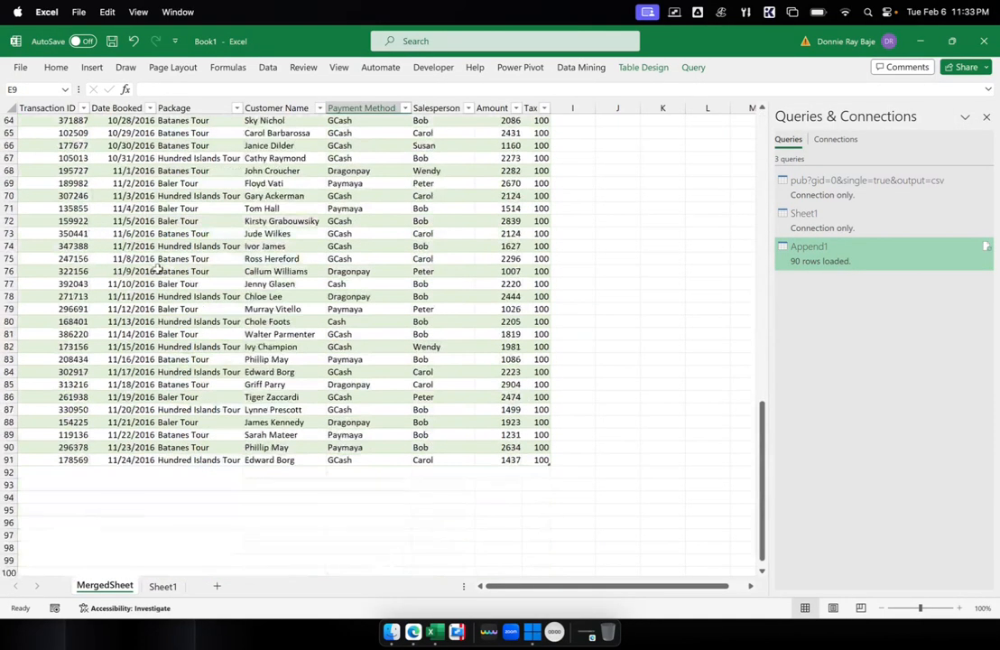
pyautogui.scroll(20, 157, 269)
pyautogui.rightClick(204, 208)
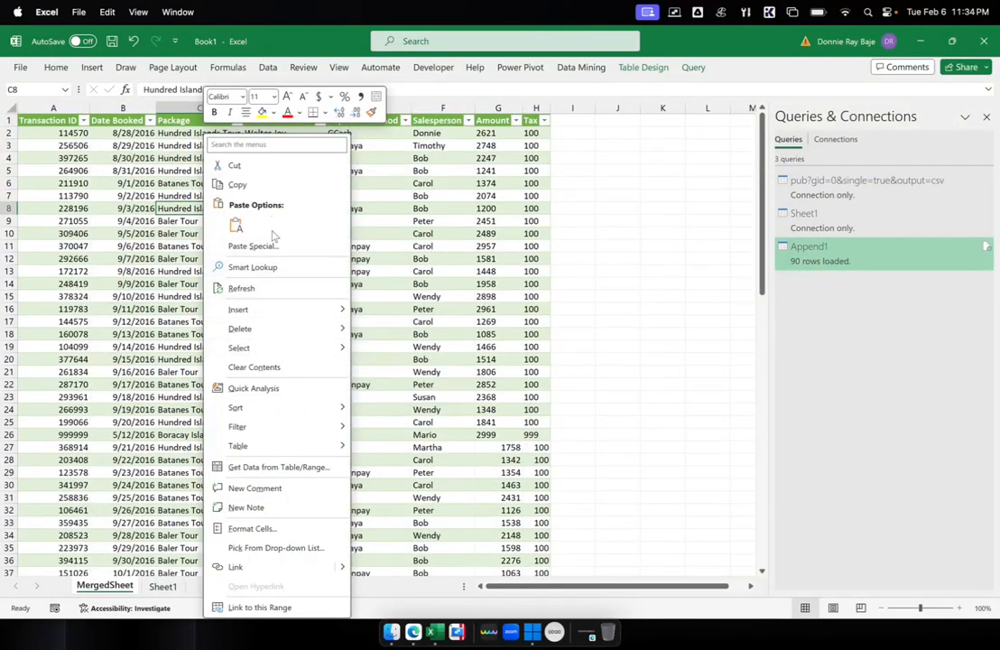
pyautogui.moveTo(340, 409)
pyautogui.click(395, 411)
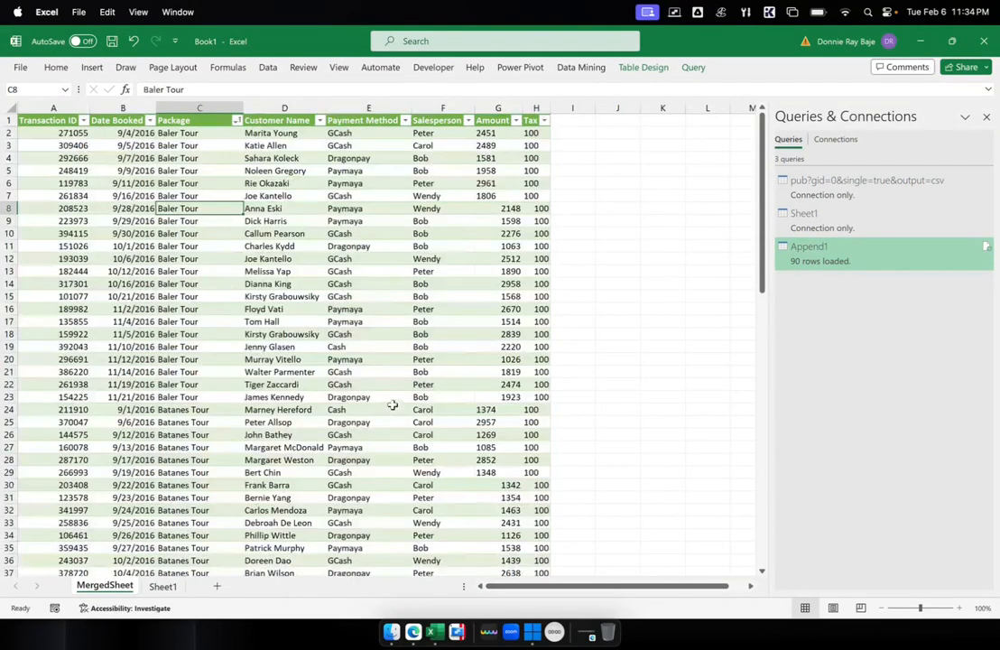
# Examine the package grouping and the Amount values in the sorted table, and switch to the Sample Data spreadsheet in Microsoft Edge.
pyautogui.click(199, 108)
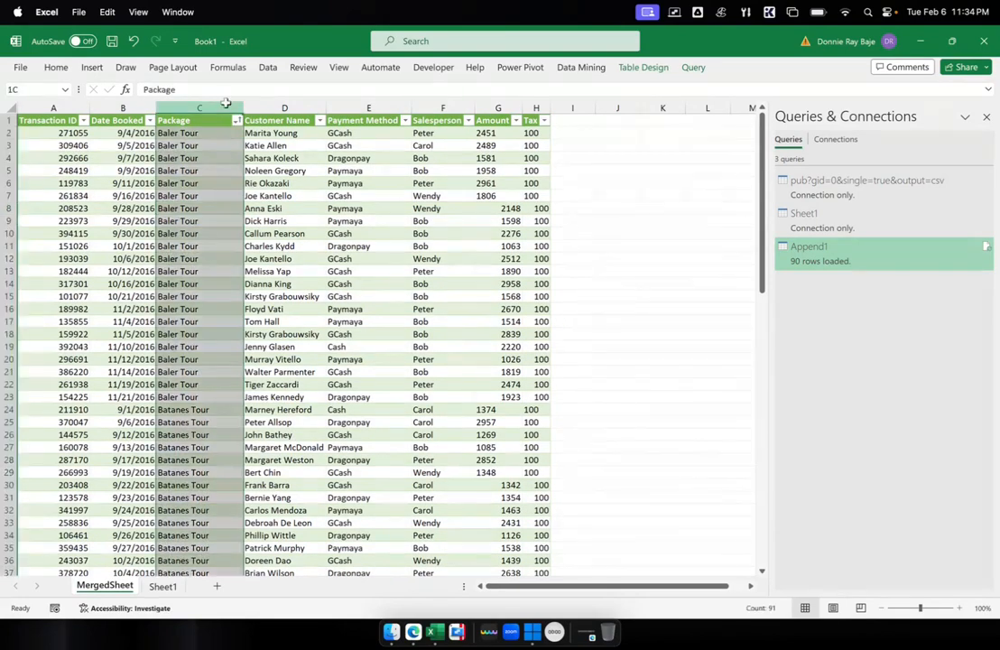
pyautogui.scroll(-15, 419, 347)
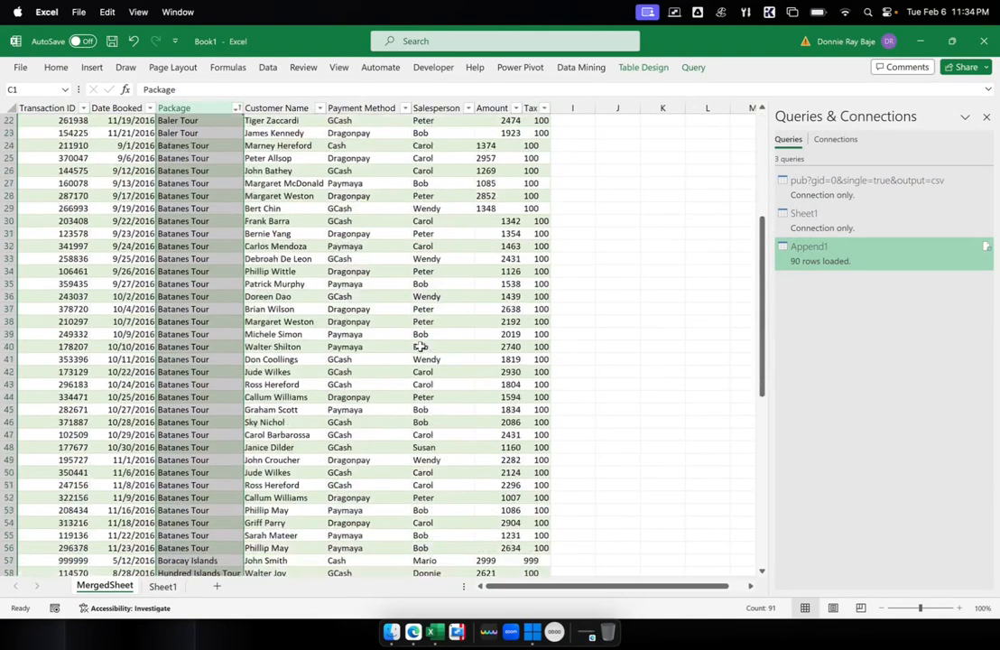
pyautogui.scroll(15, 420, 347)
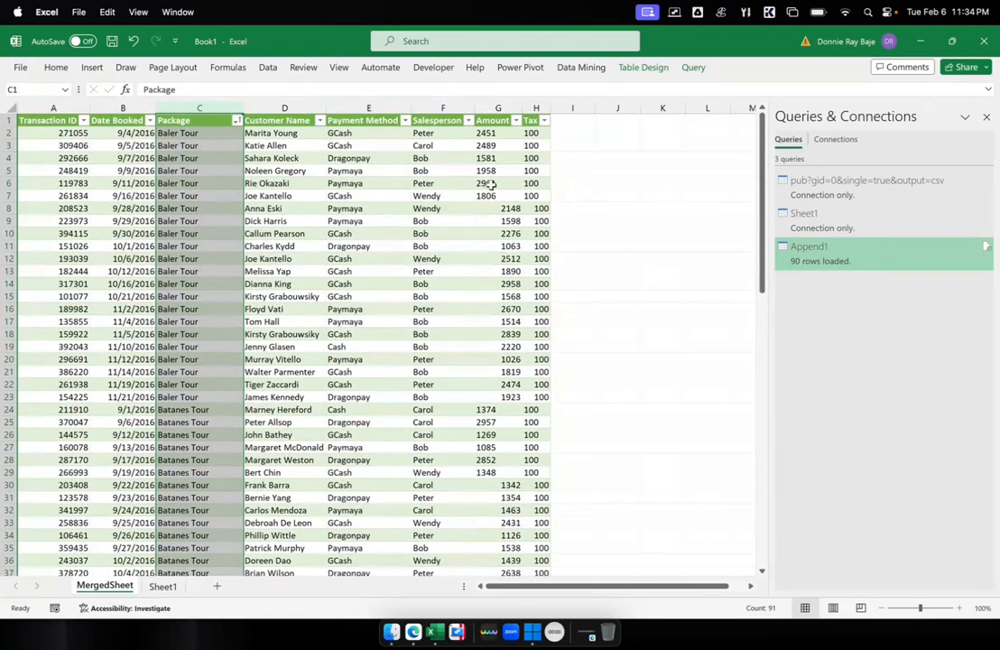
pyautogui.click(487, 193)
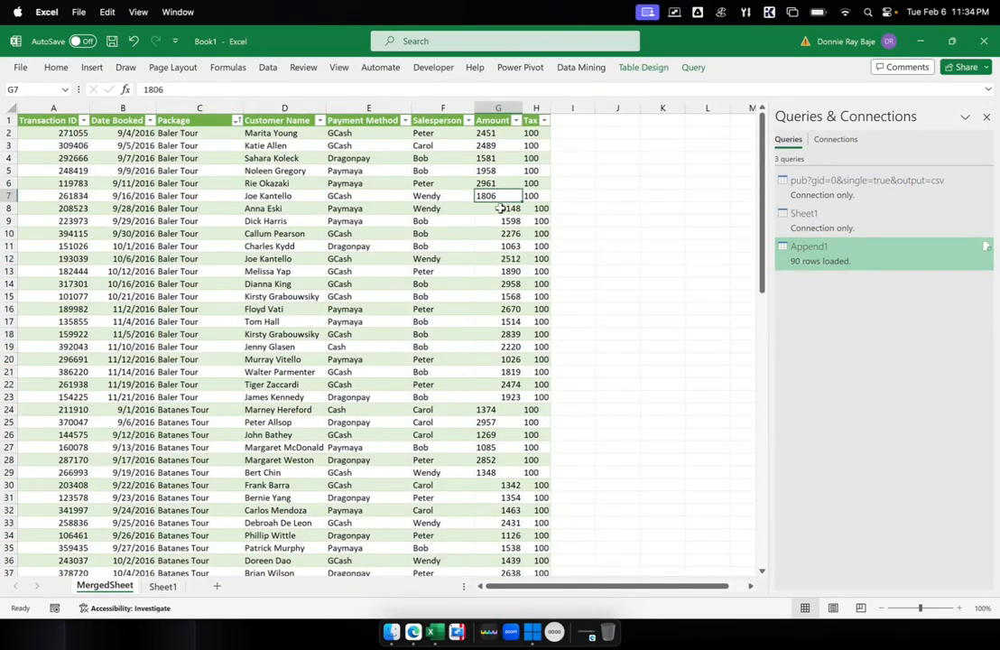
pyautogui.moveTo(499, 207); pyautogui.dragTo(507, 397)
pyautogui.click(448, 408)
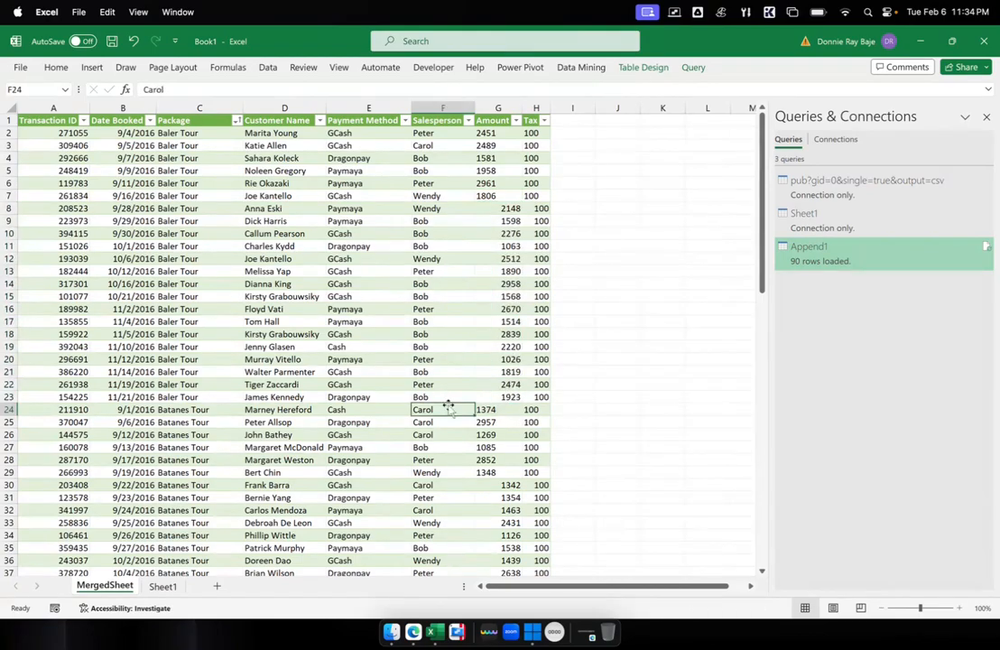
pyautogui.scroll(-20, 448, 407)
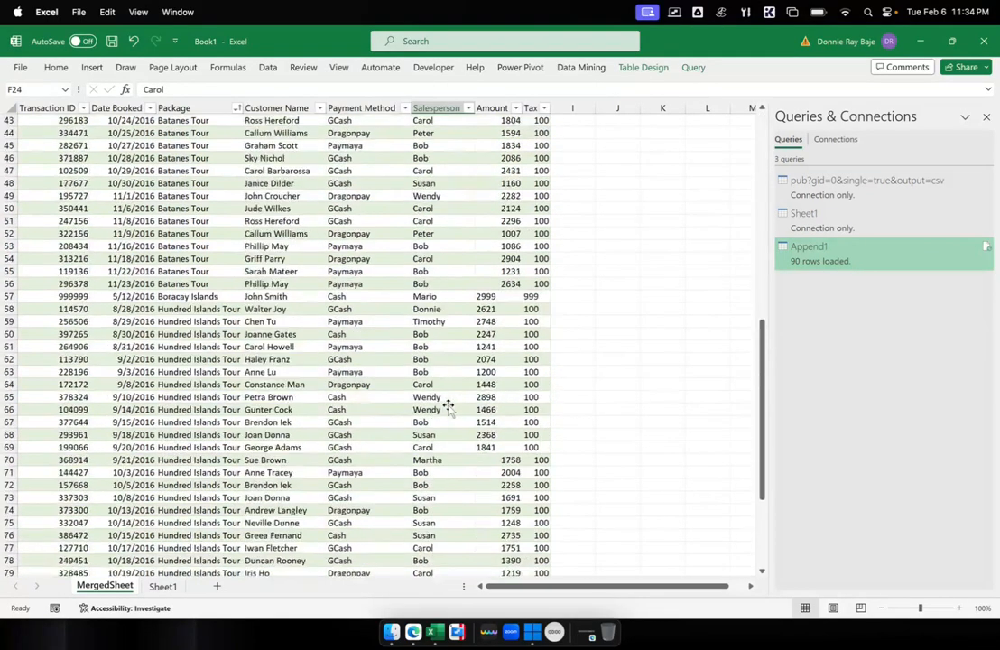
pyautogui.scroll(20, 448, 408)
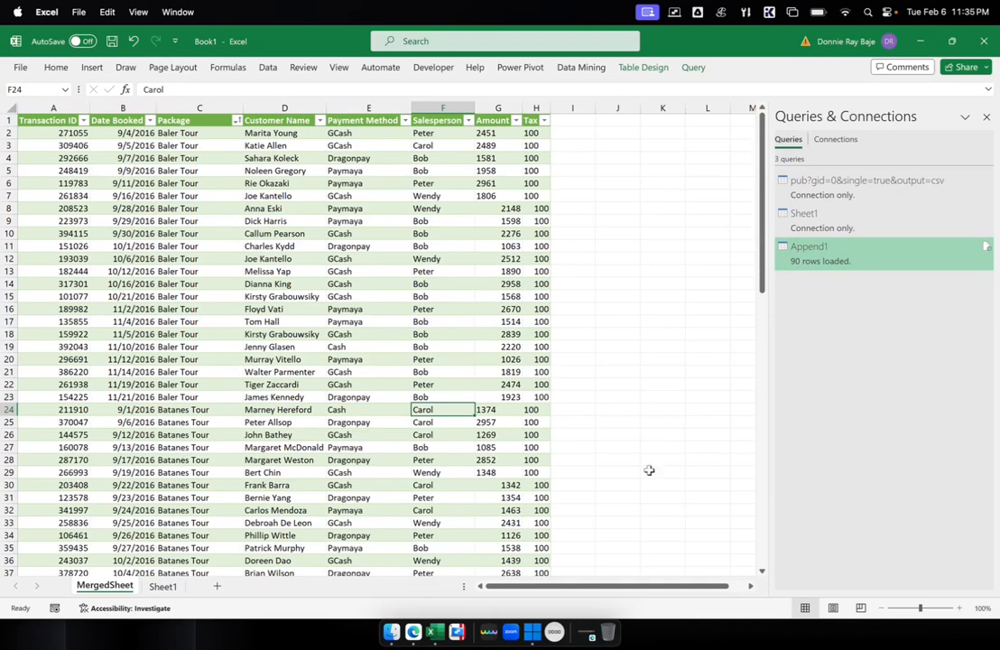
pyautogui.click(414, 632)
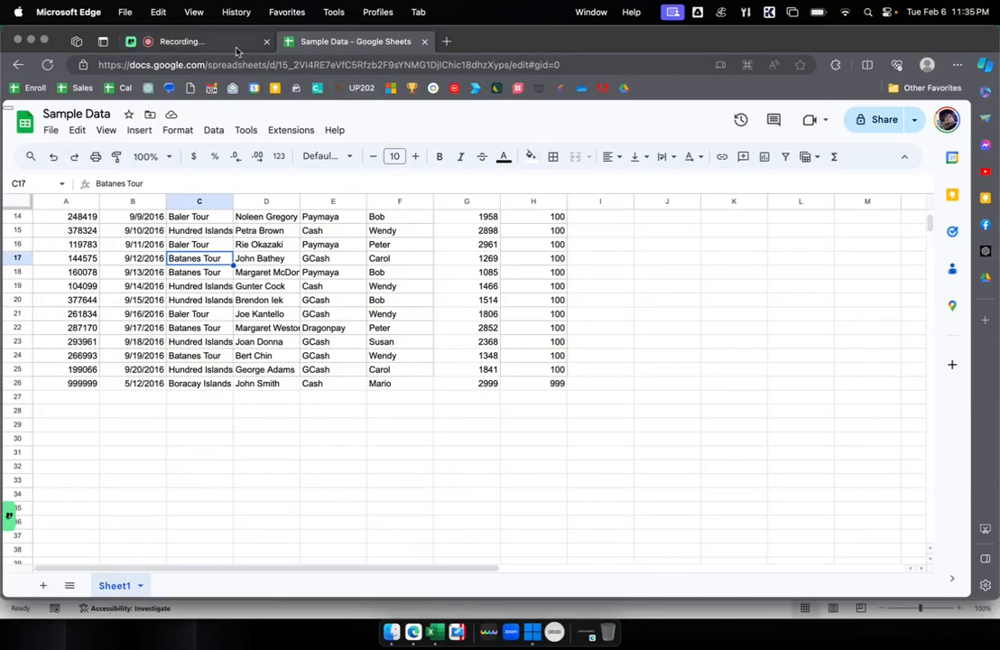